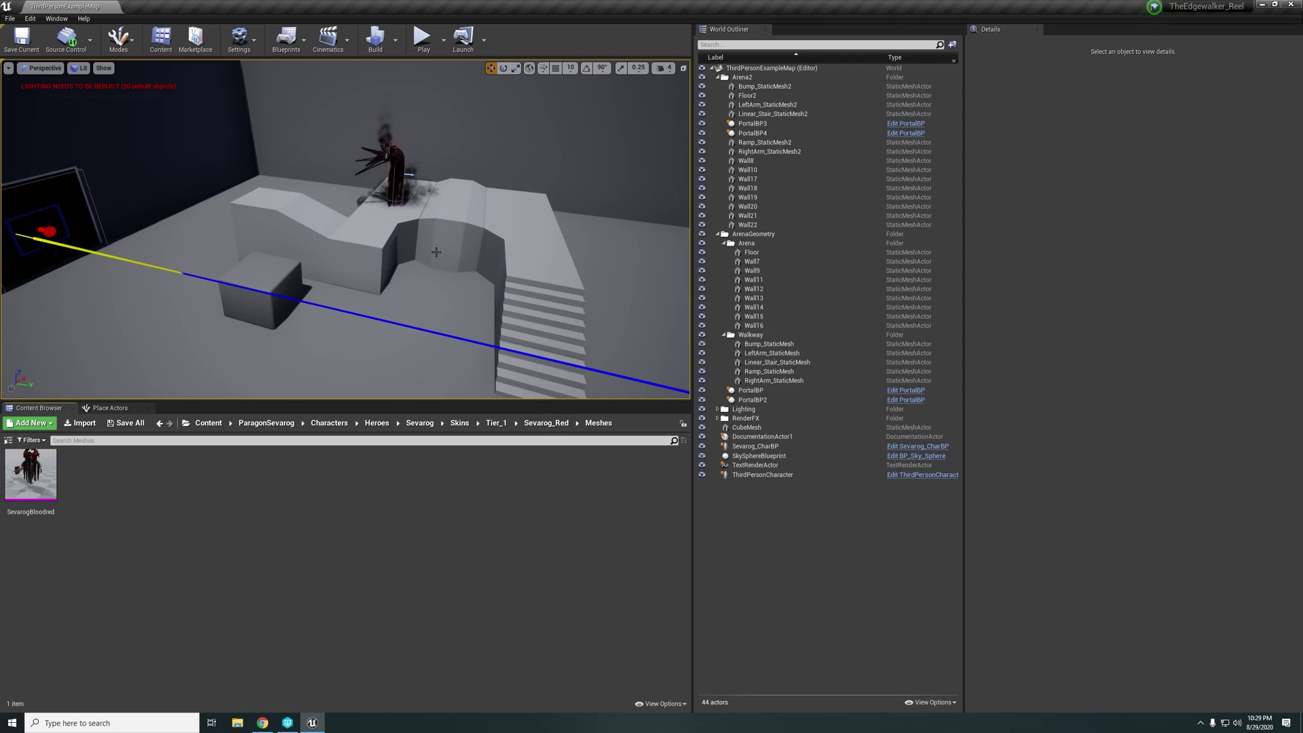
# - Focus the viewport on the Sevarog_CharBP character and start playing the level with control of the third-person character
pyautogui.click(395, 163)
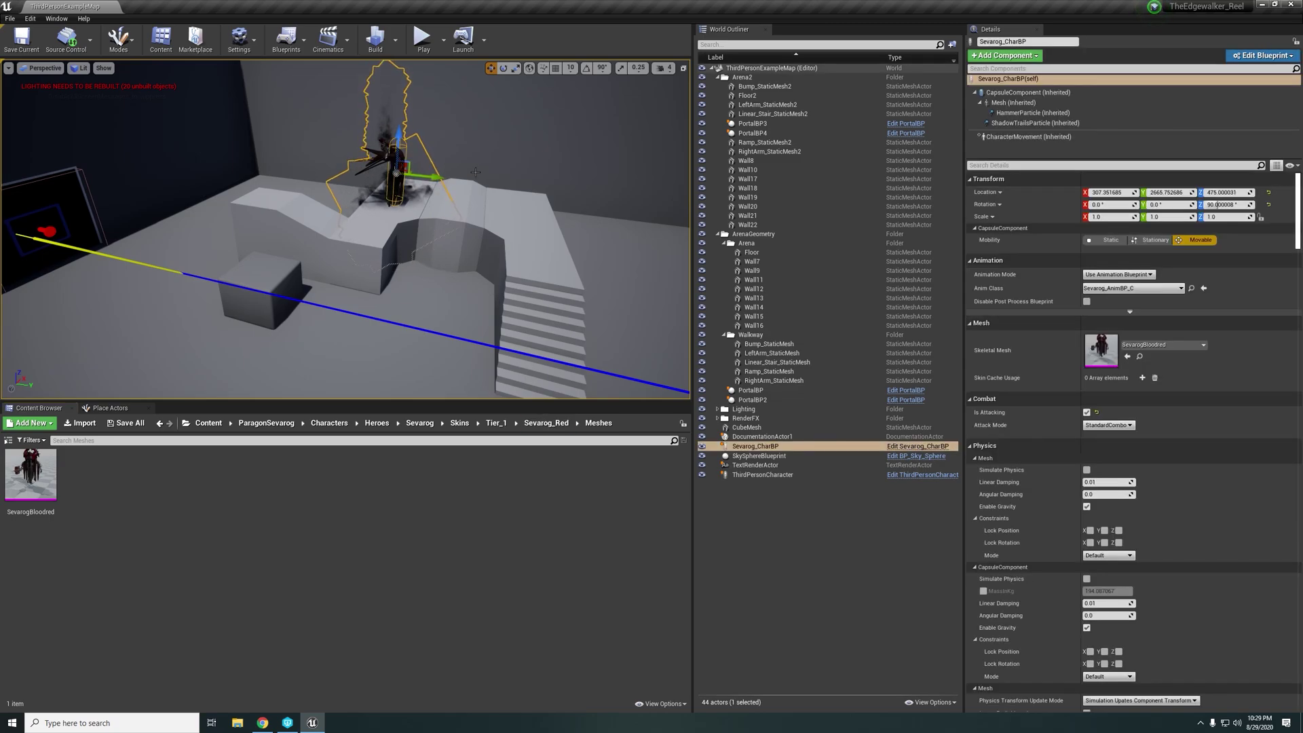
pyautogui.press('f')
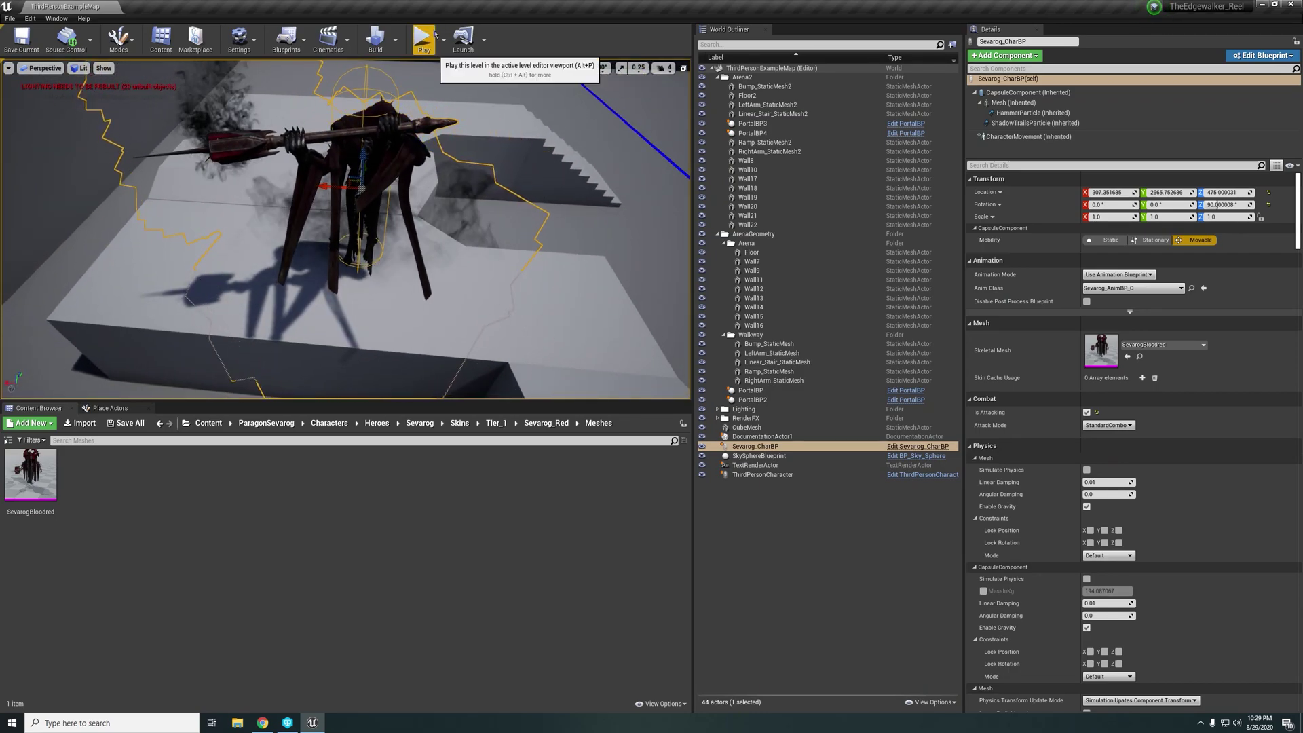
pyautogui.hotkey('alt', 'p')
pyautogui.click(396, 189)
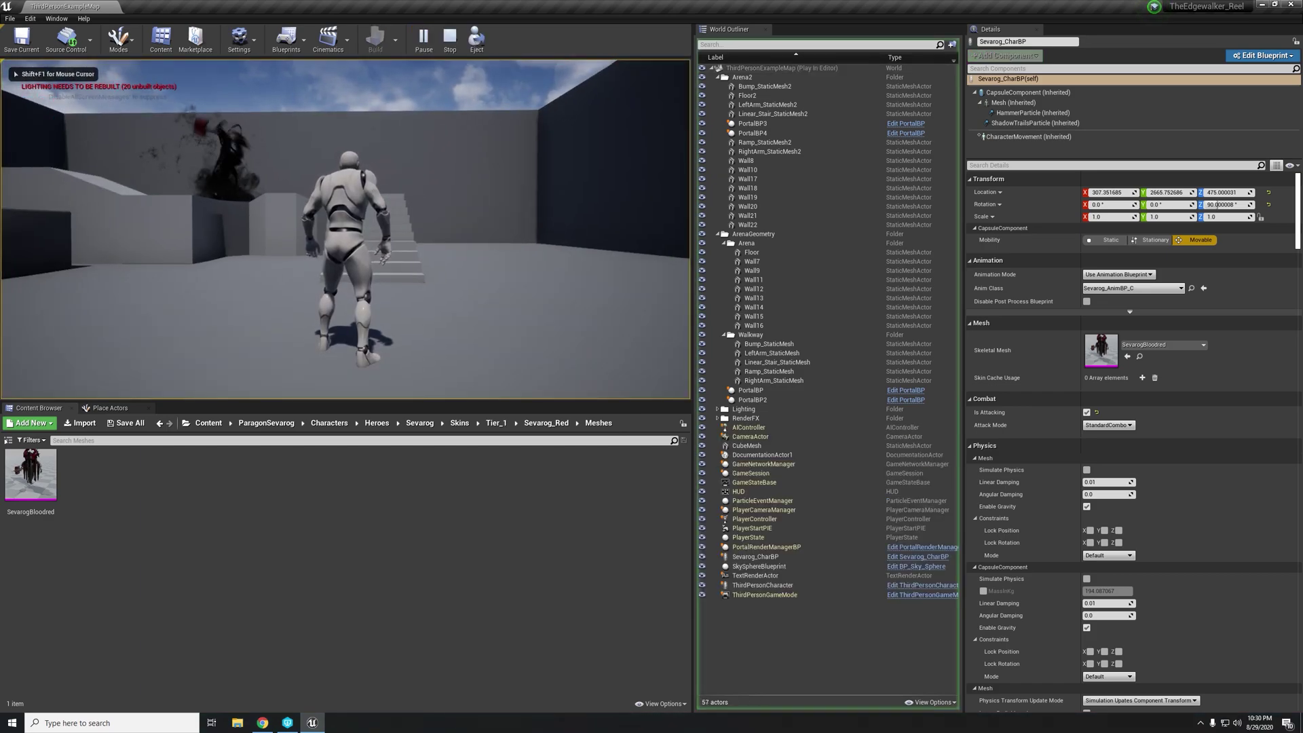
# - Run the third-person character up to Sevarog on the walkway in full-screen view, then stop playing and restore the editor layout
pyautogui.press('F11')
pyautogui.press('w')
pyautogui.press('w')
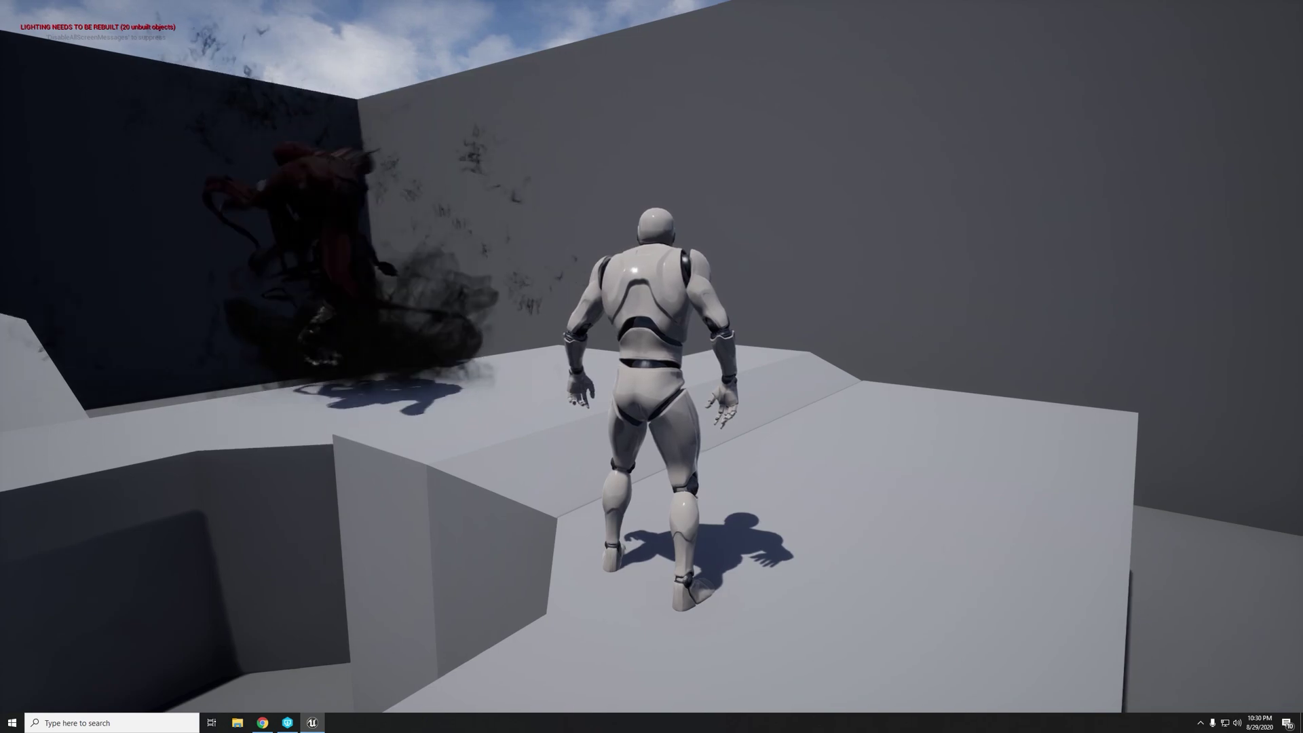
pyautogui.press('s')
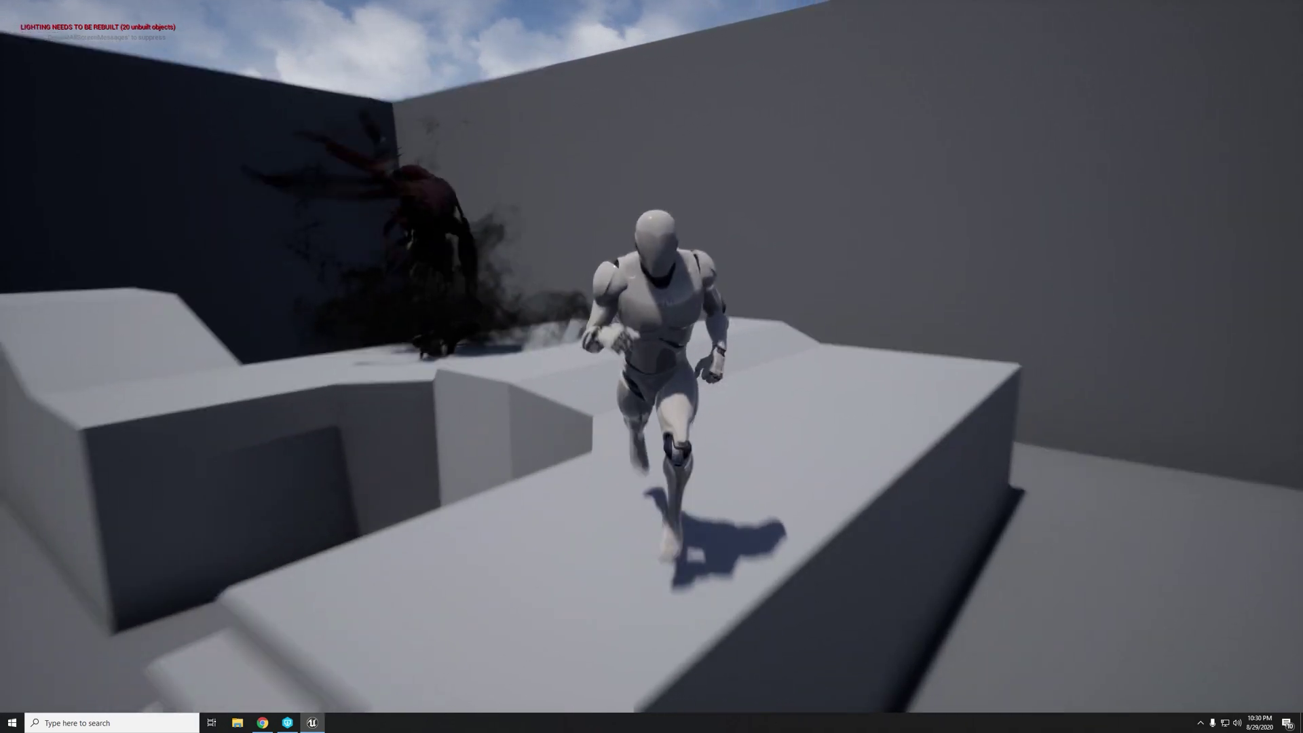
pyautogui.press('a')
pyautogui.press('space')
pyautogui.press('Escape')
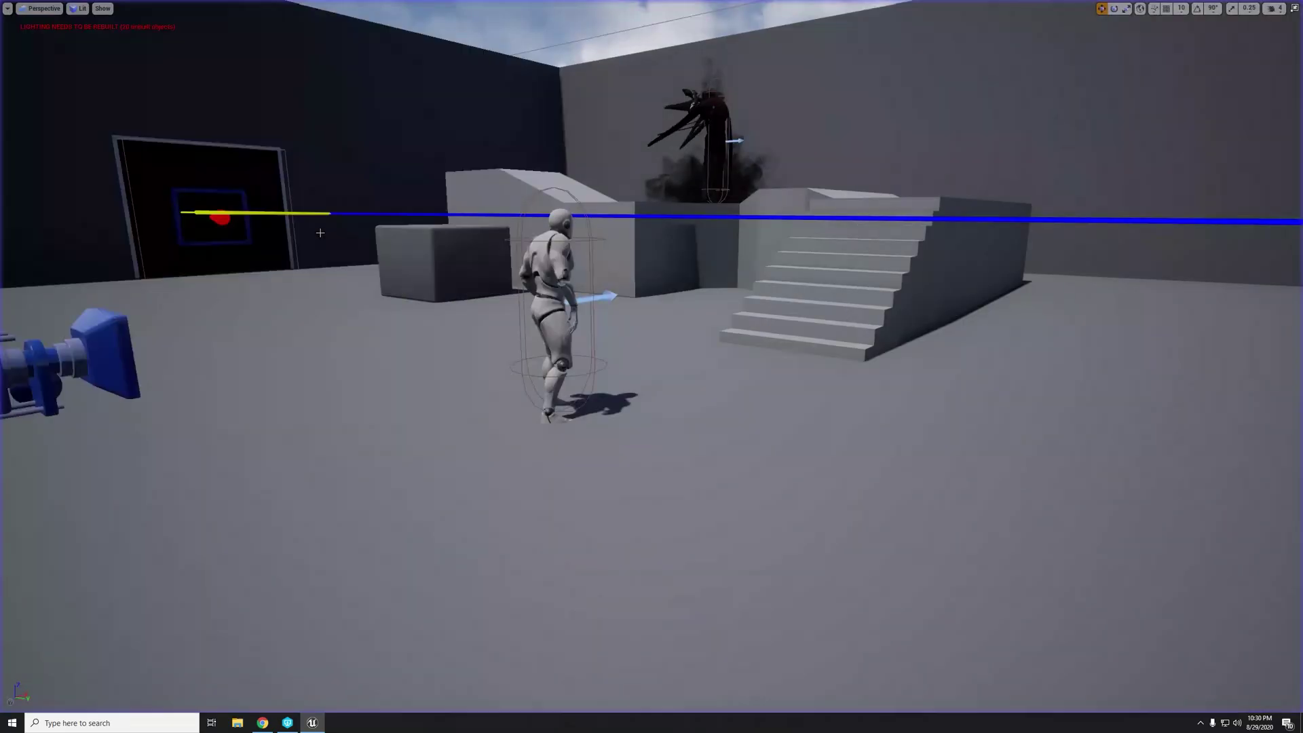
pyautogui.press('F11')
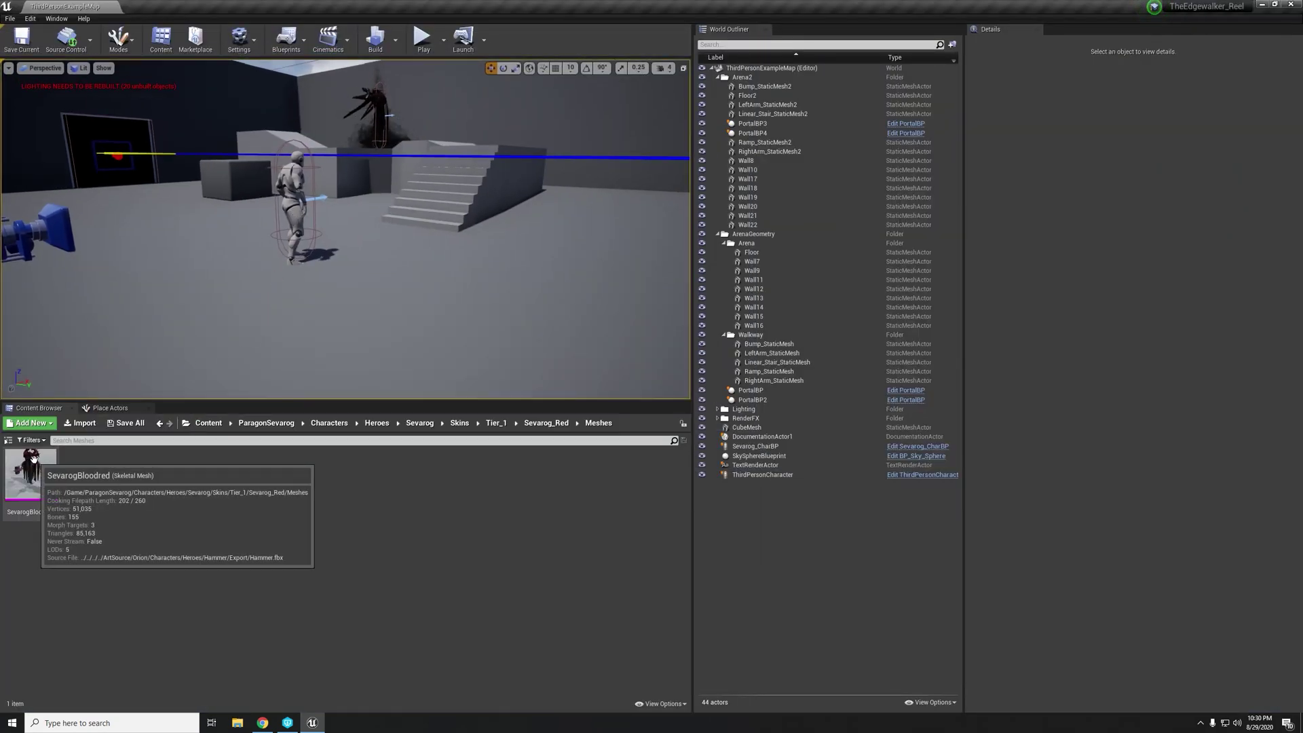
# - Check the Sevarog_Chronos skin folder under Tier_1, then return to the SevarogBloodred mesh in the Sevarog_Red Meshes folder
pyautogui.click(32, 464)
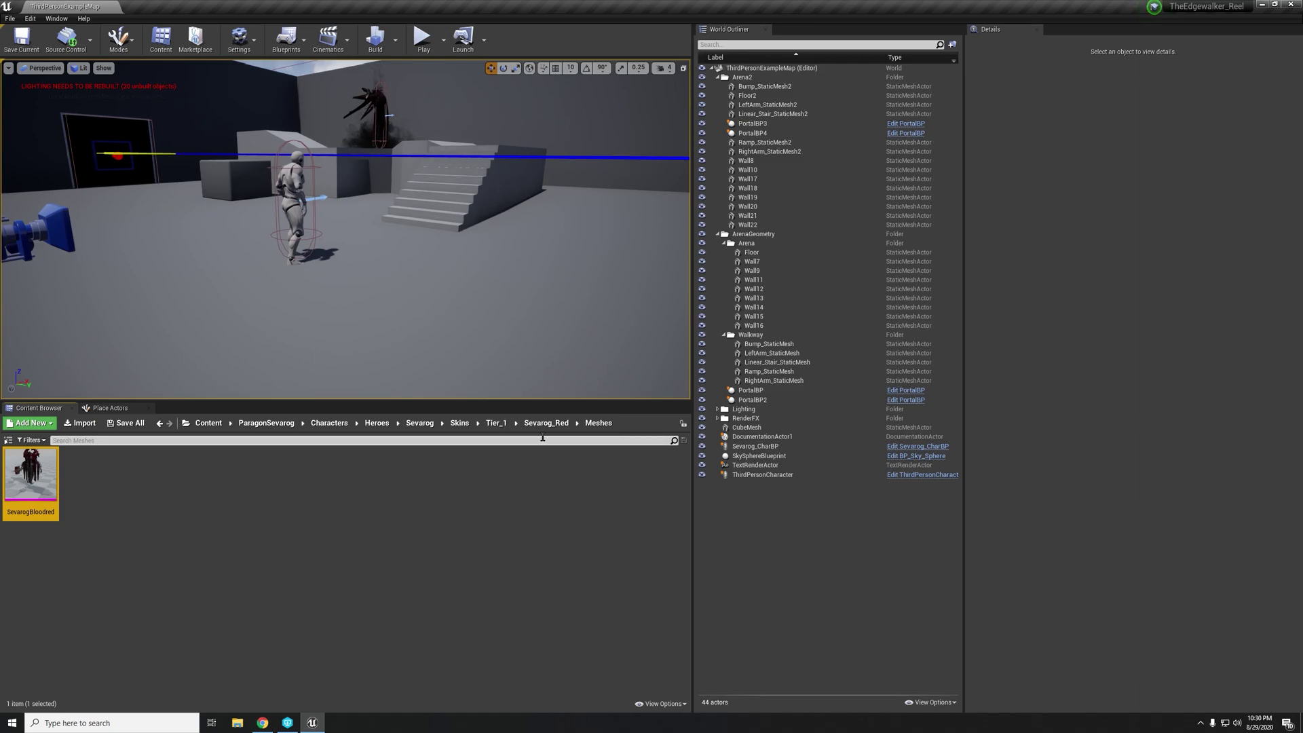
pyautogui.click(496, 423)
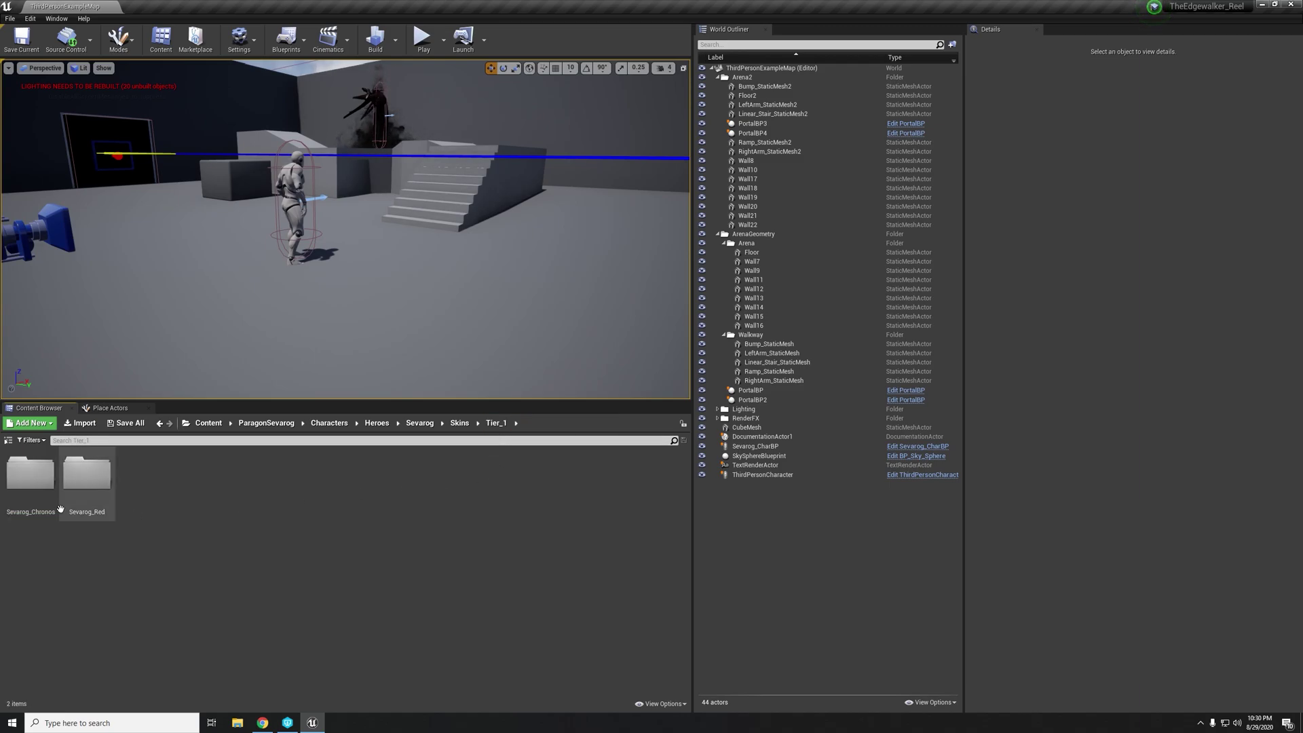
pyautogui.doubleClick(55, 504)
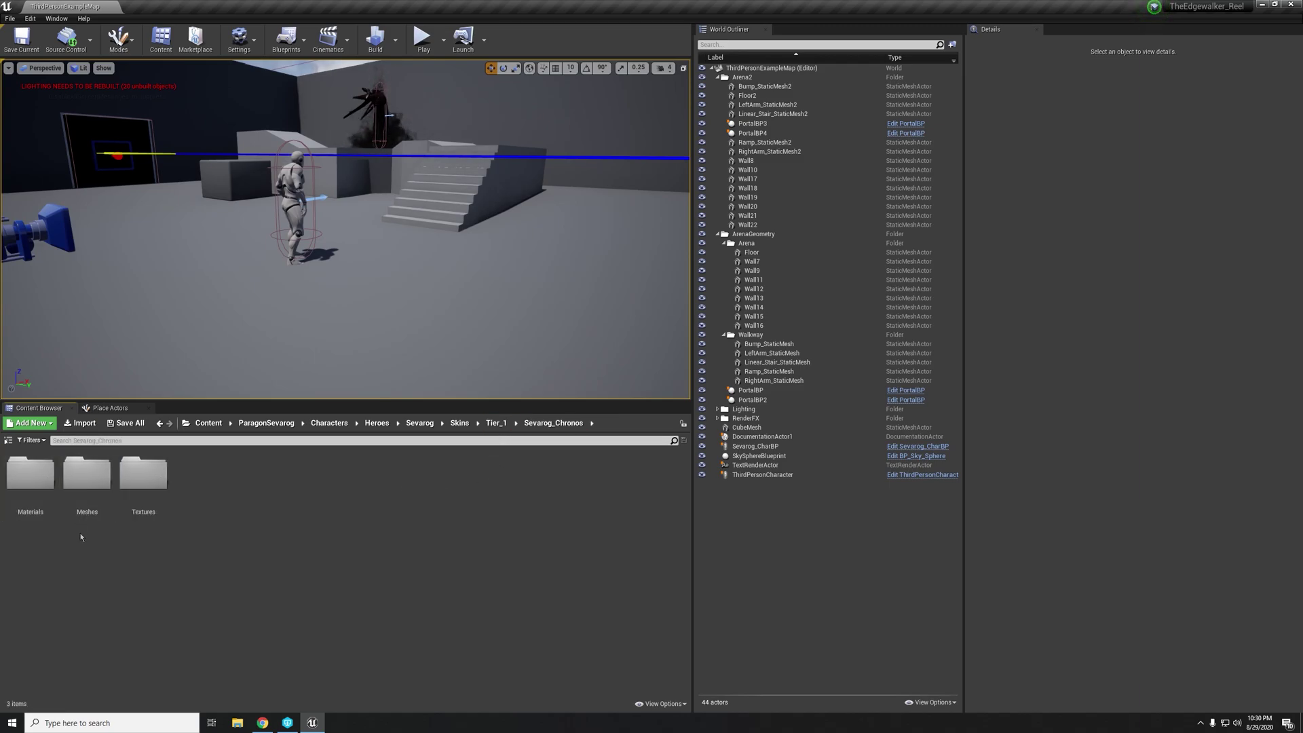
pyautogui.hotkey('alt', 'Left')
pyautogui.hotkey('alt', 'Left')
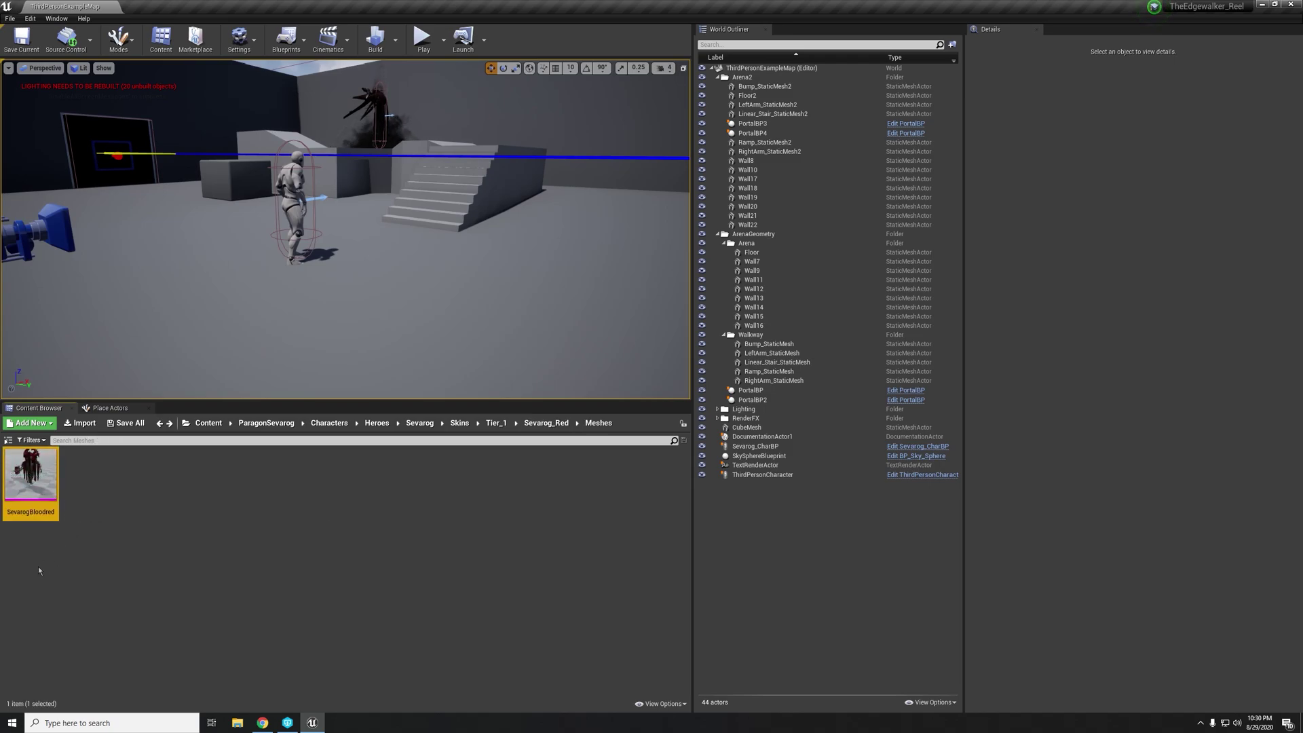
pyautogui.doubleClick(43, 475)
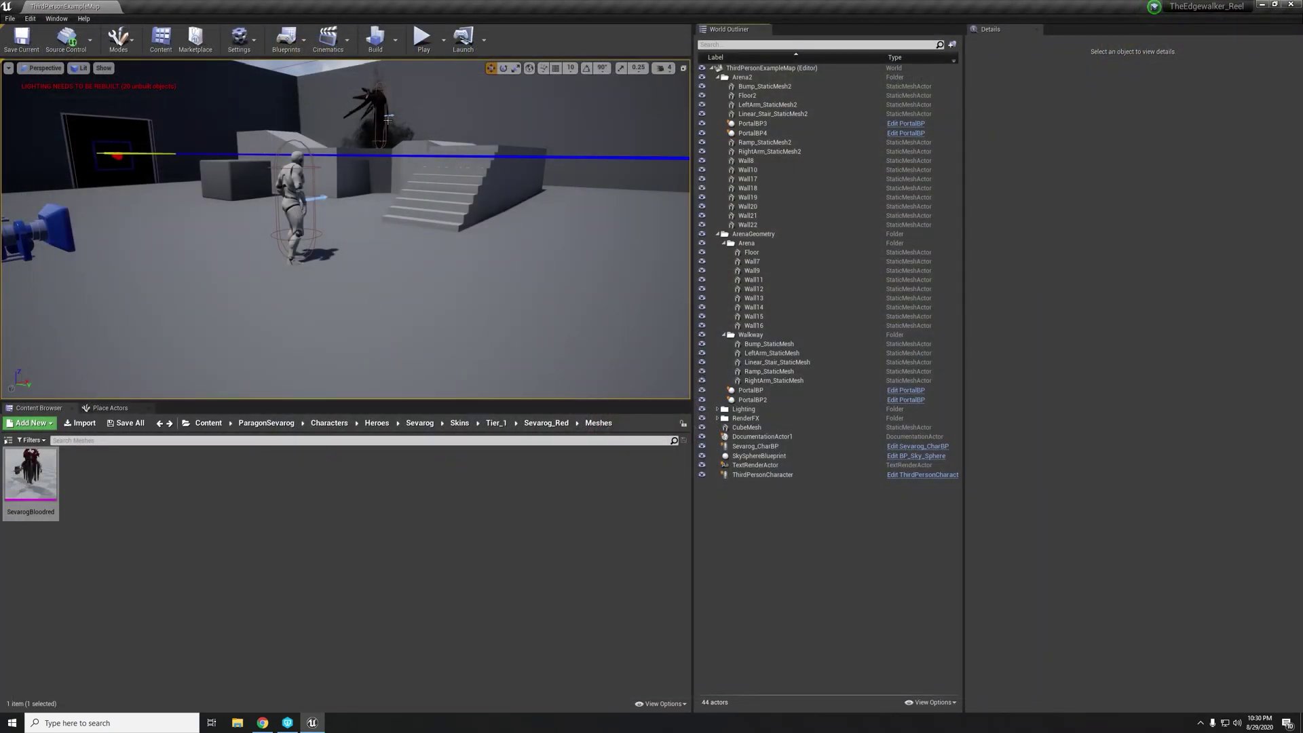
# - Open the level's Sevarog_CharBP blueprint for editing and locate its Mesh component's skeletal mesh asset in the project content
pyautogui.rightClick(387, 119)
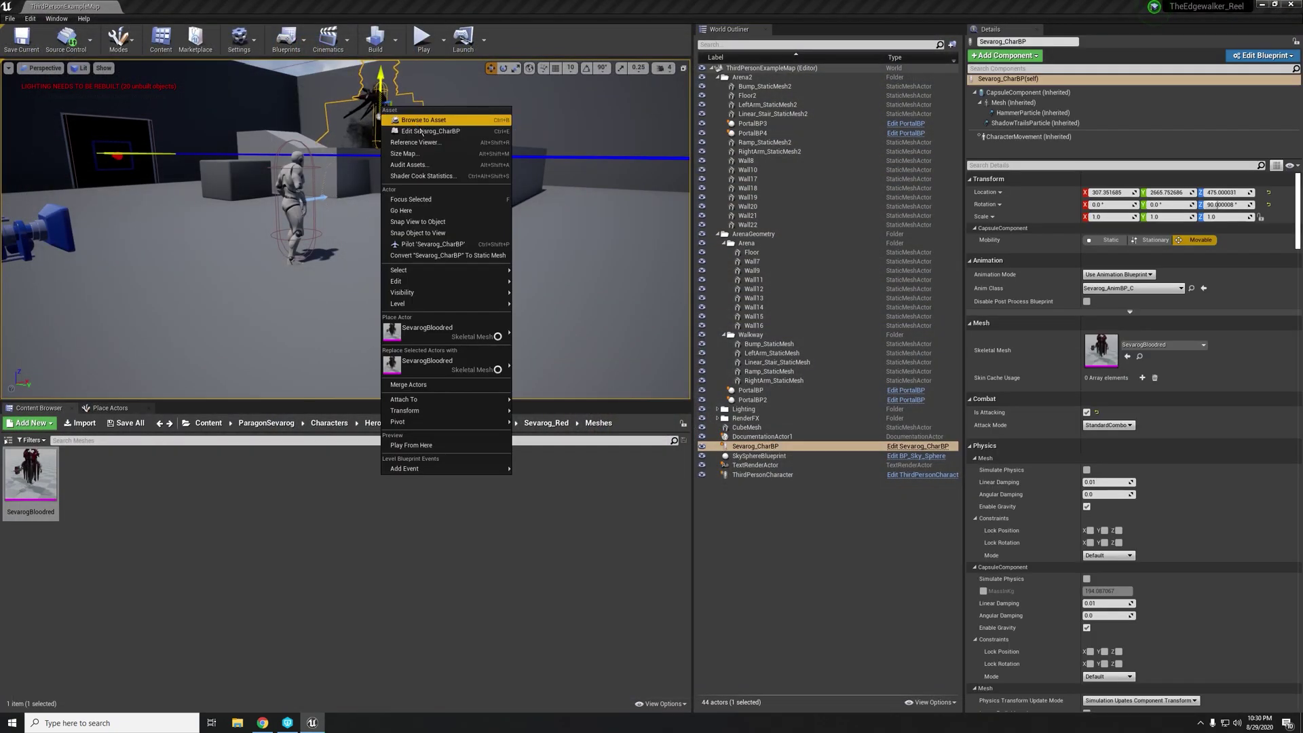
pyautogui.click(446, 278)
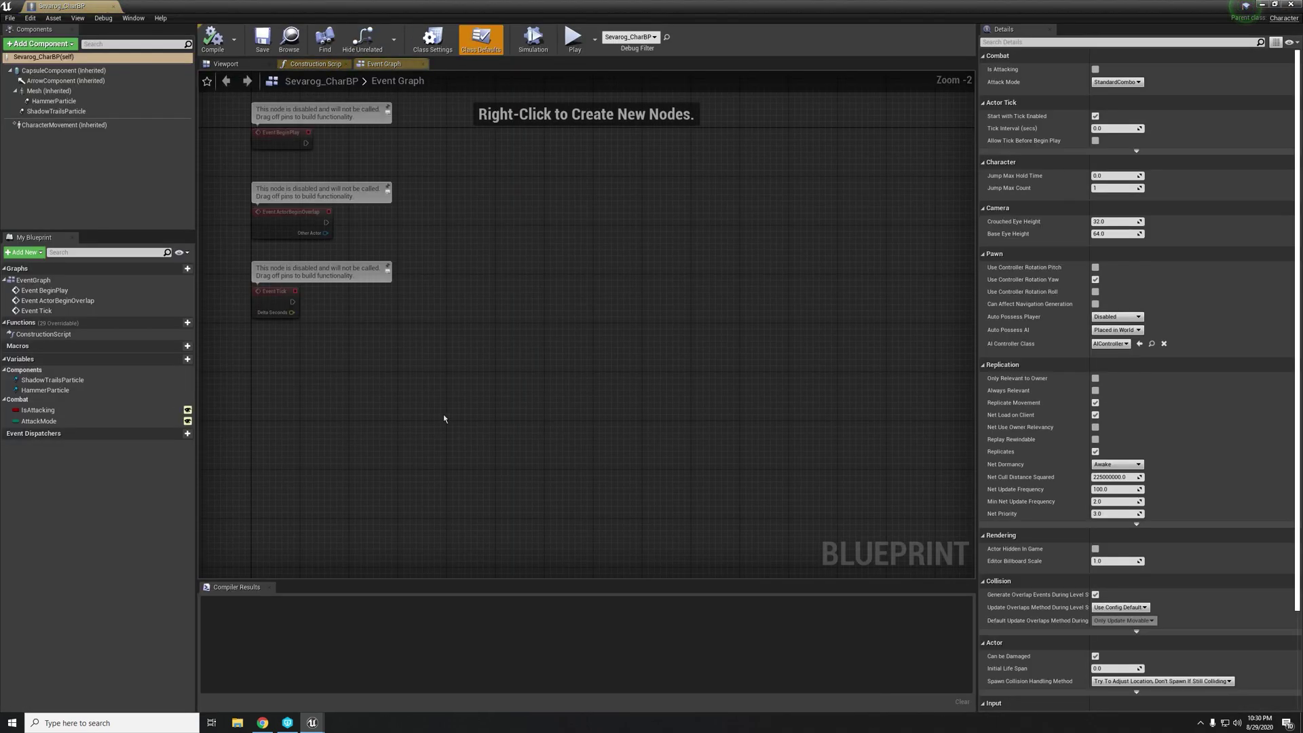
pyautogui.click(87, 91)
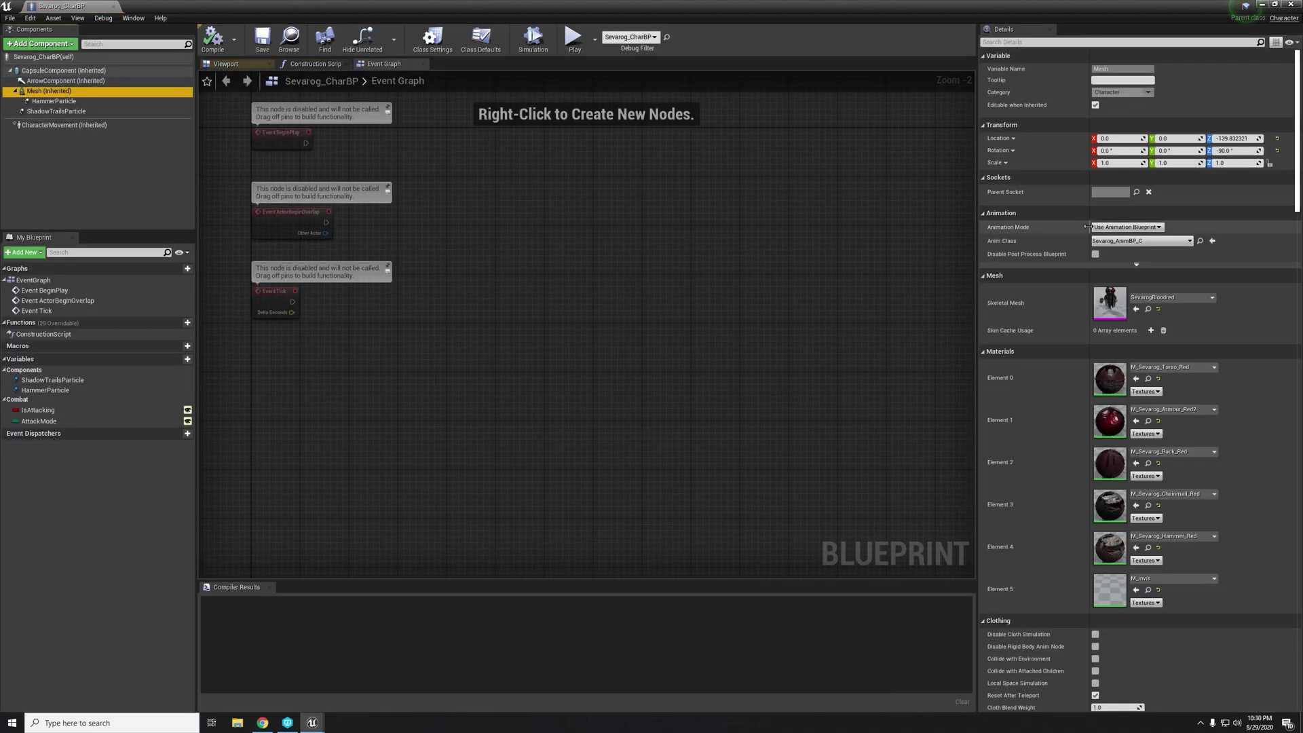
pyautogui.click(1149, 310)
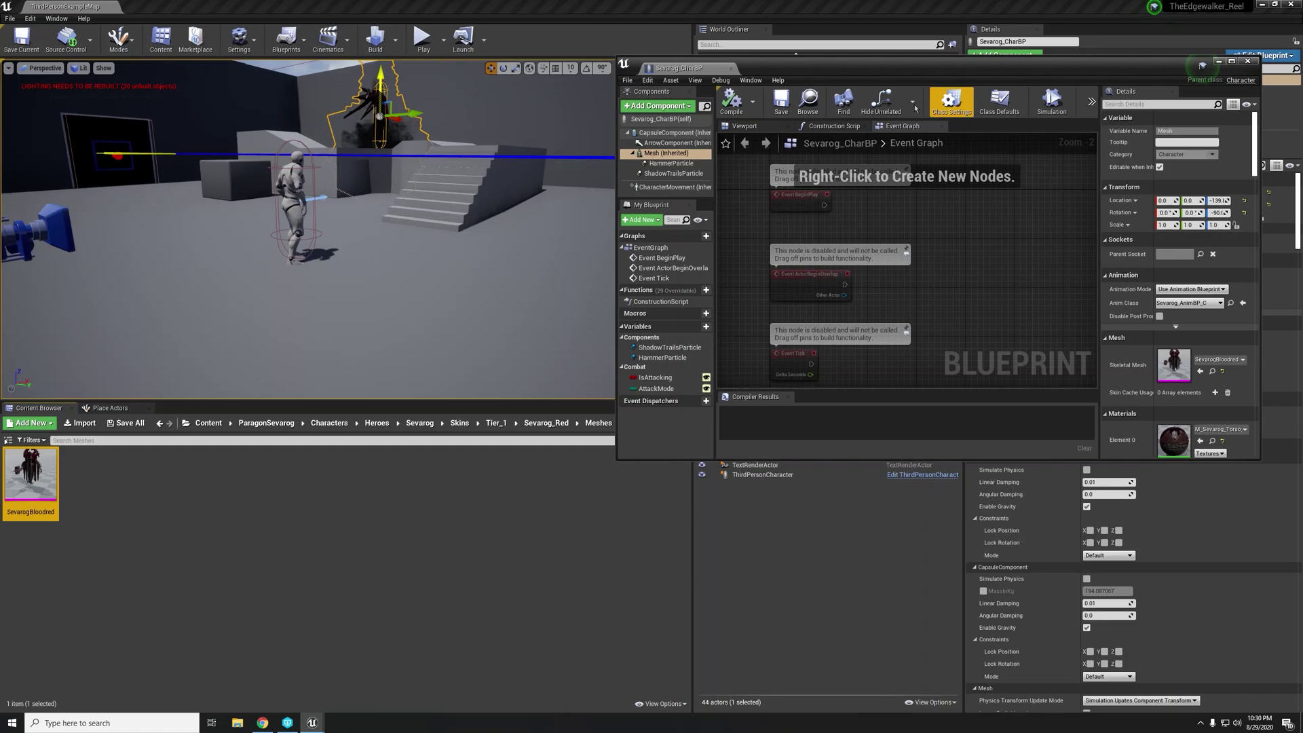
# - Open the SevarogBloodred skeletal mesh in a maximized editor, switch to the base Sevarog skeletal mesh and view it up close
pyautogui.doubleClick(17, 471)
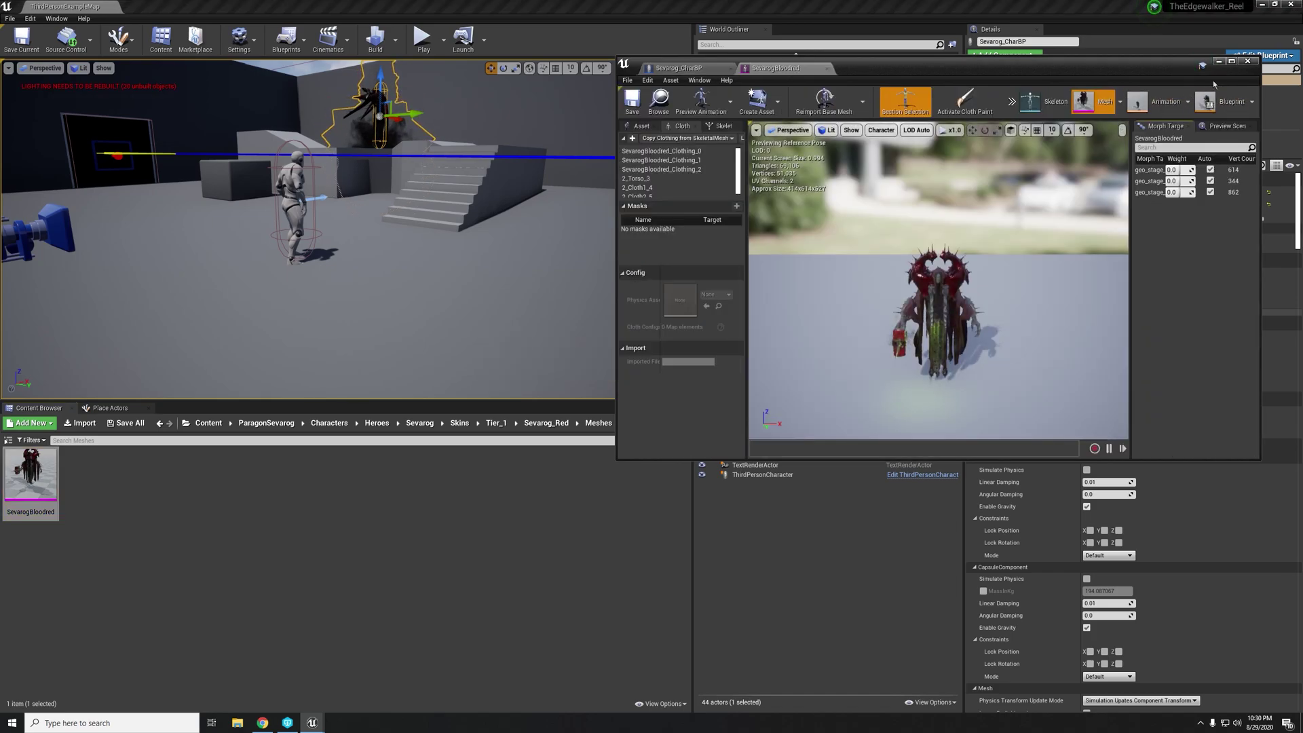
pyautogui.click(1232, 61)
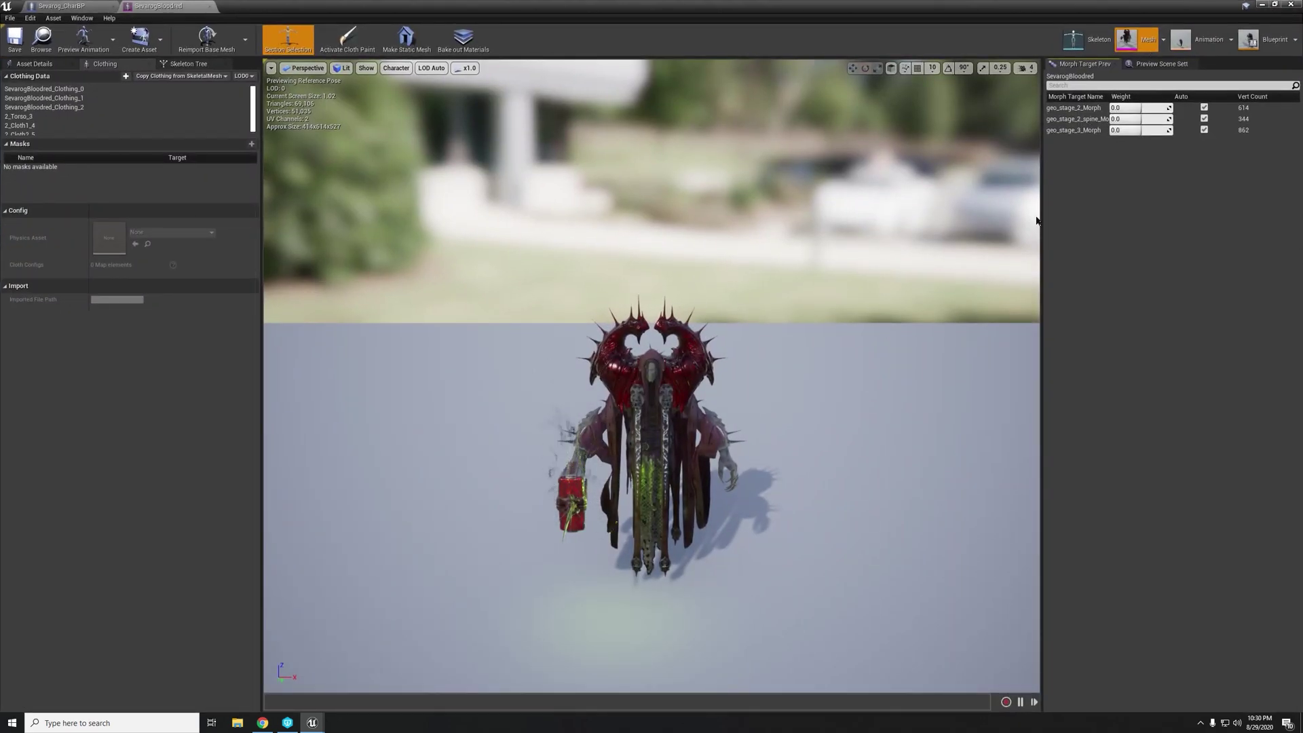
pyautogui.click(1164, 39)
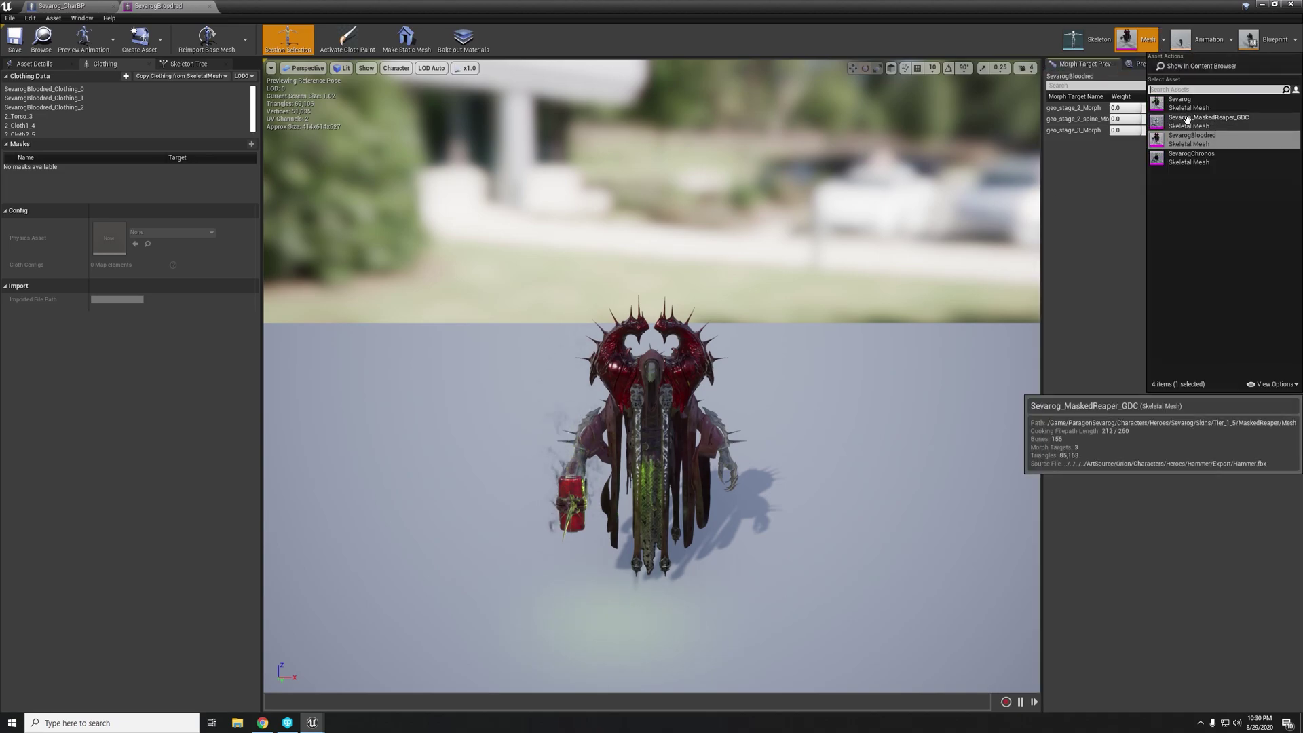
pyautogui.click(1181, 102)
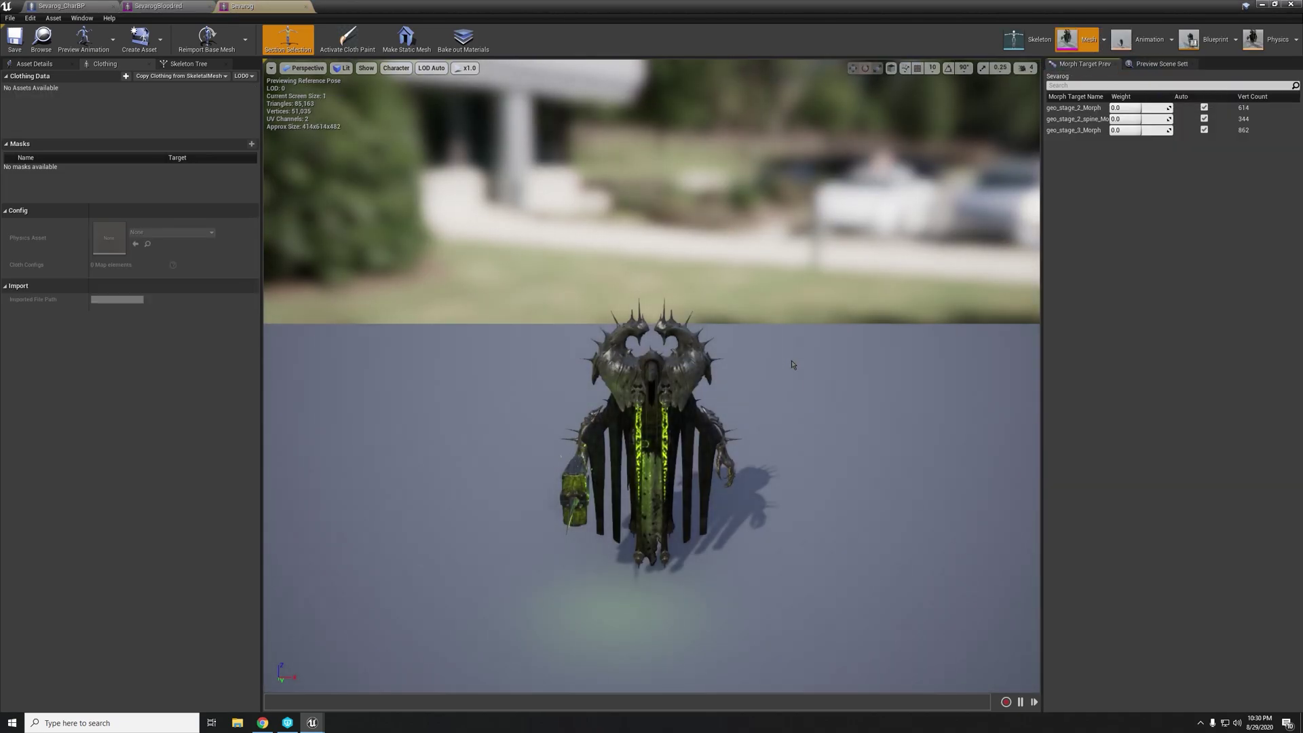
pyautogui.moveTo(652, 366); pyautogui.dragTo(699, 414, button='right')
pyautogui.press('w')
pyautogui.press('s')
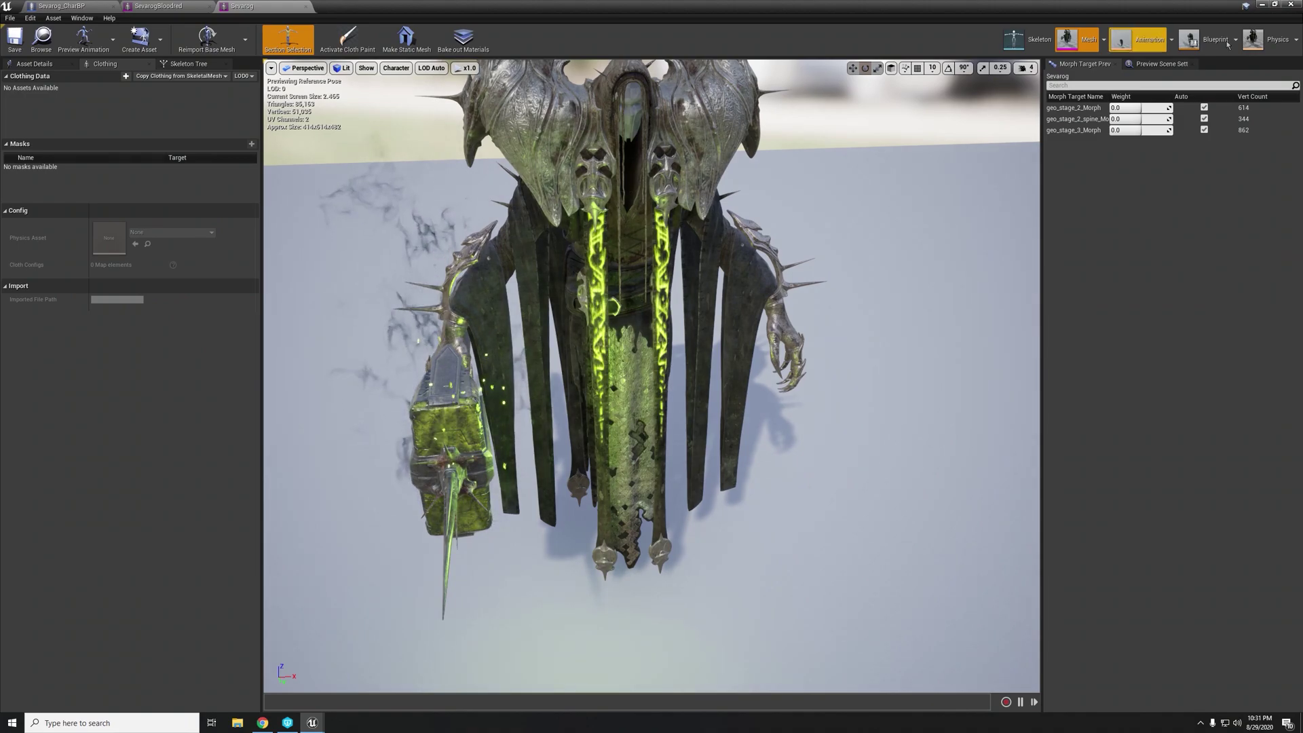
# - Open the Sevarog mesh's physics asset and examine its collision bodies around the hammer, pelvis and hand
pyautogui.click(1264, 41)
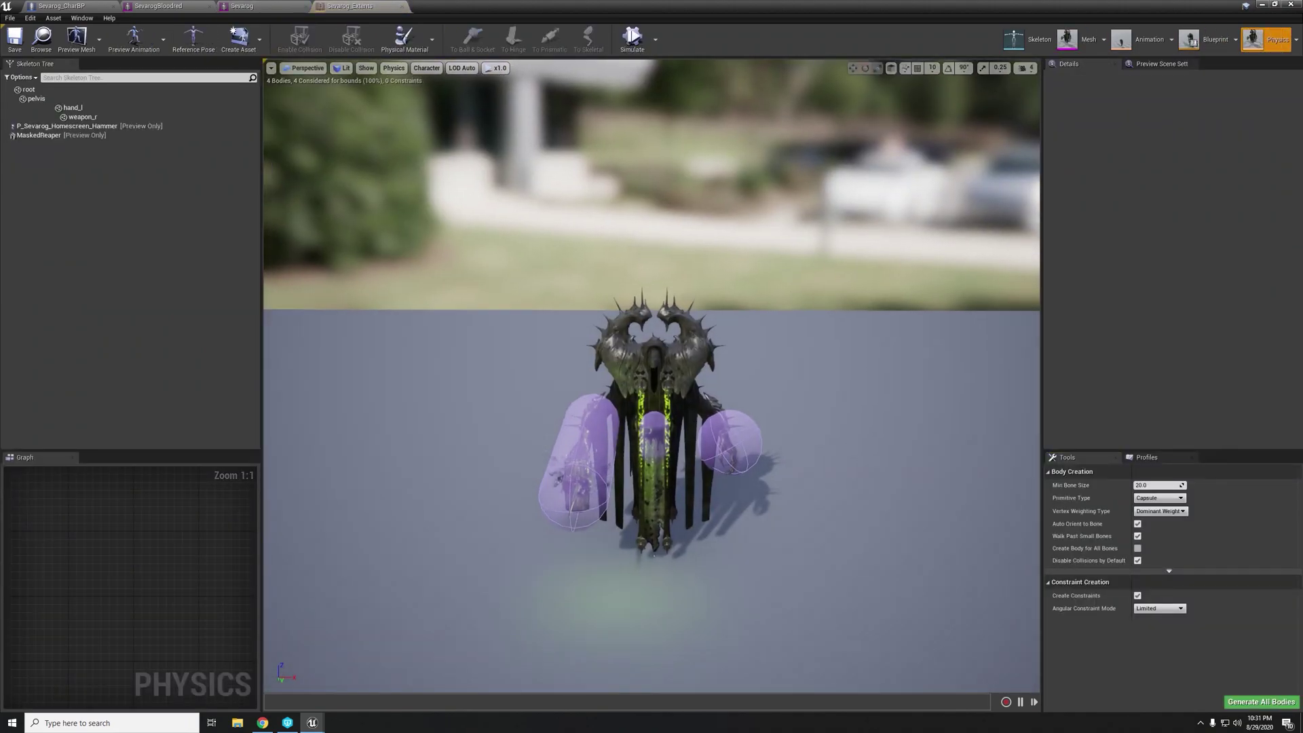
pyautogui.moveTo(651, 376)
pyautogui.mouseDown(button='right')
pyautogui.moveTo(590, 376)
pyautogui.moveTo(699, 336)
pyautogui.moveTo(665, 374)
pyautogui.moveTo(692, 379)
pyautogui.moveTo(641, 386)
pyautogui.mouseUp(button='right')
pyautogui.press('s')
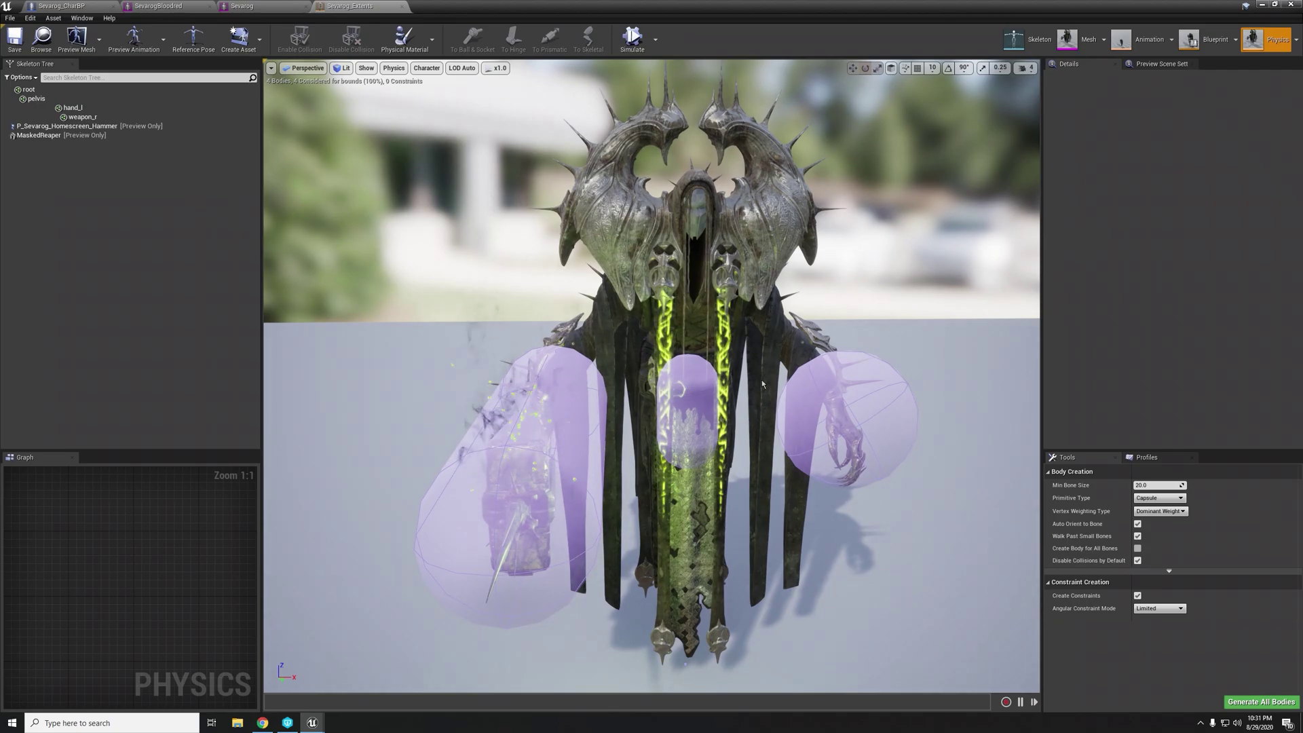
pyautogui.moveTo(761, 384); pyautogui.dragTo(733, 349, button='right')
pyautogui.press('a')
pyautogui.moveTo(726, 343); pyautogui.dragTo(734, 358)
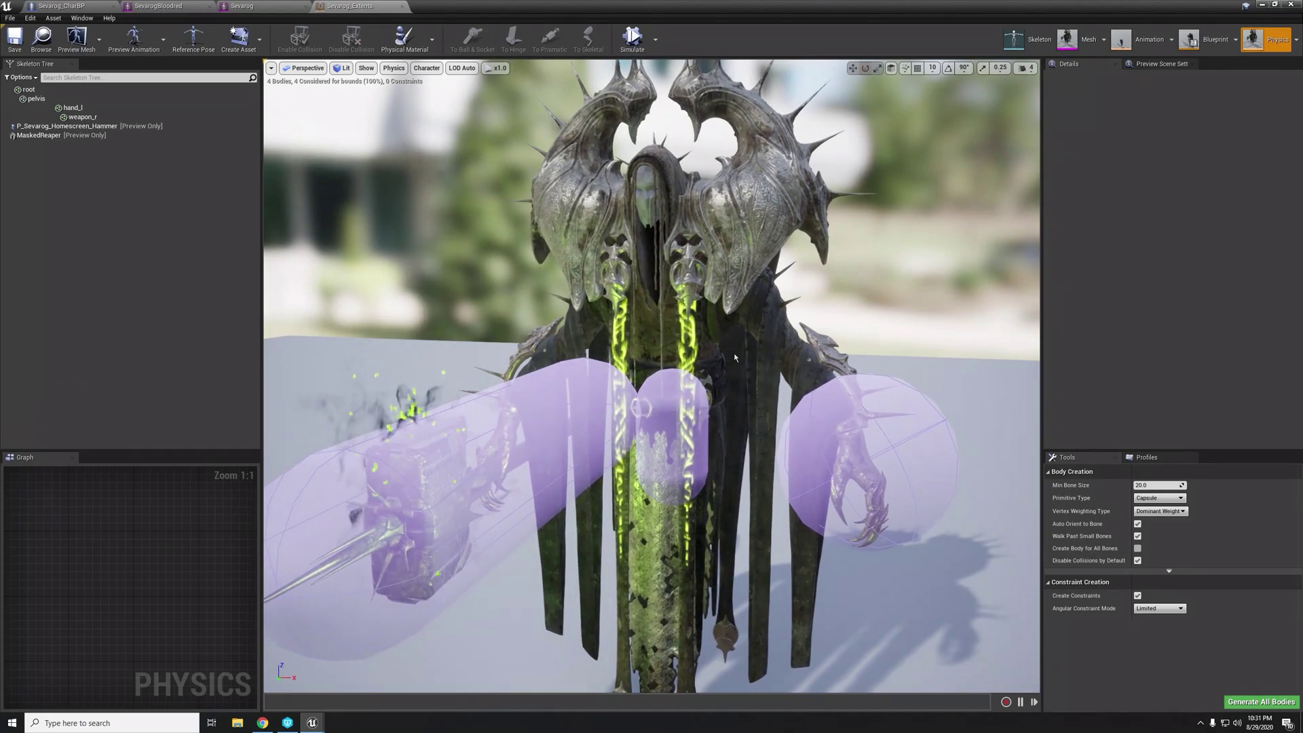
pyautogui.moveTo(688, 327)
pyautogui.mouseDown(button='right')
pyautogui.moveTo(696, 363)
pyautogui.moveTo(687, 327)
pyautogui.mouseUp(button='right')
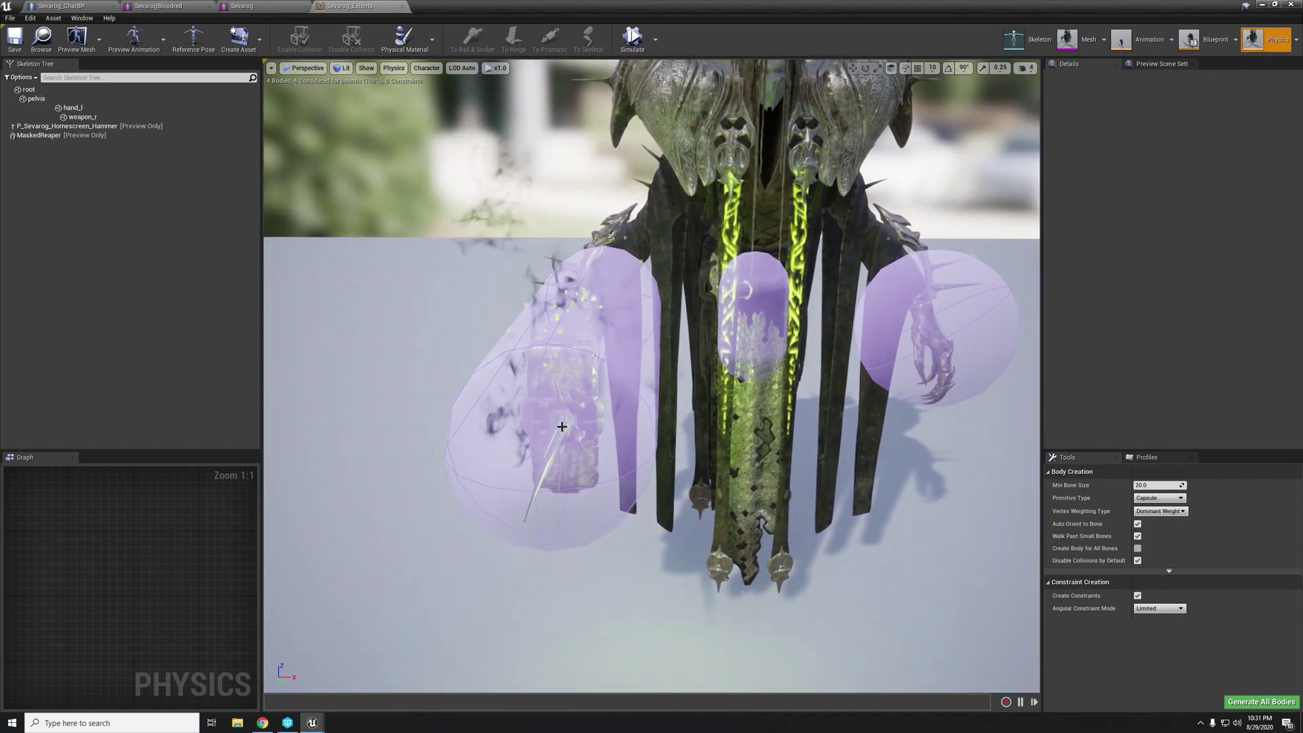
# - Select the weapon_r physics body and inspect how its capsule encloses the hammer from the side and front
pyautogui.click(564, 427)
pyautogui.moveTo(573, 426); pyautogui.dragTo(652, 492, button='right')
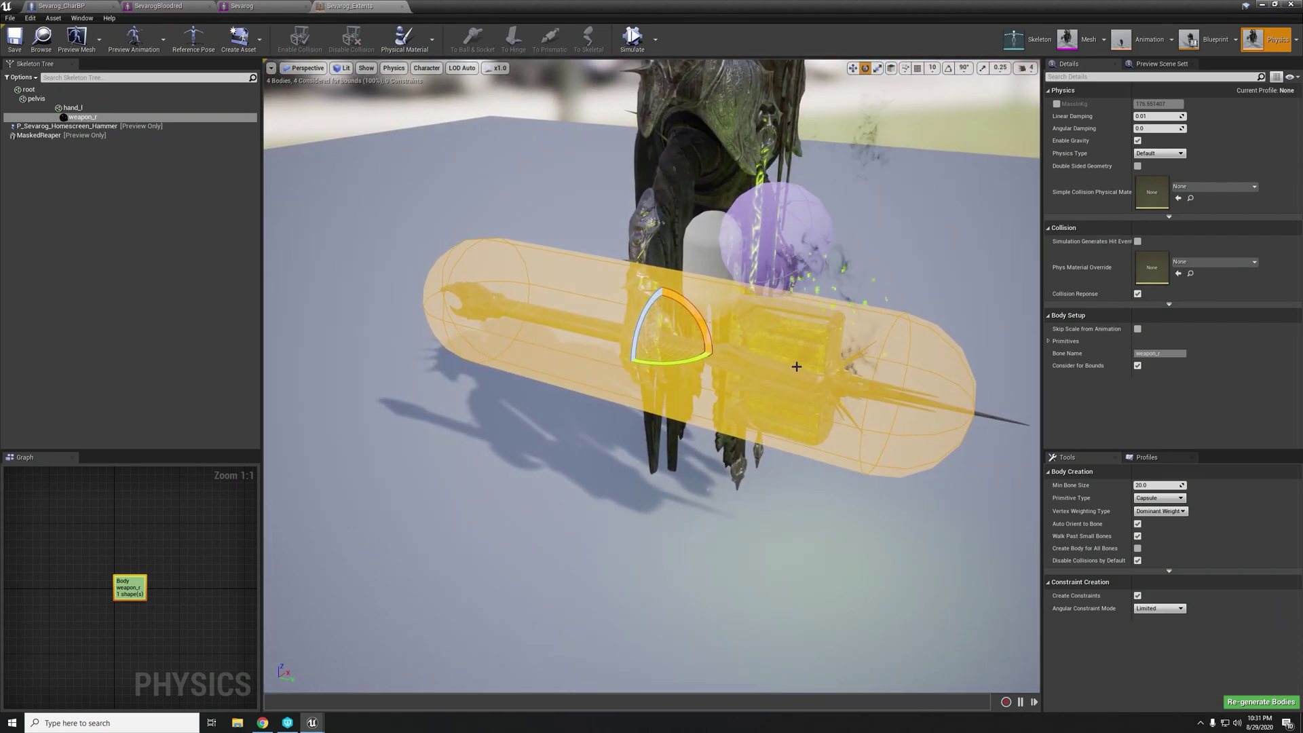
pyautogui.moveTo(796, 367); pyautogui.dragTo(848, 381)
pyautogui.moveTo(652, 380); pyautogui.dragTo(618, 295, button='right')
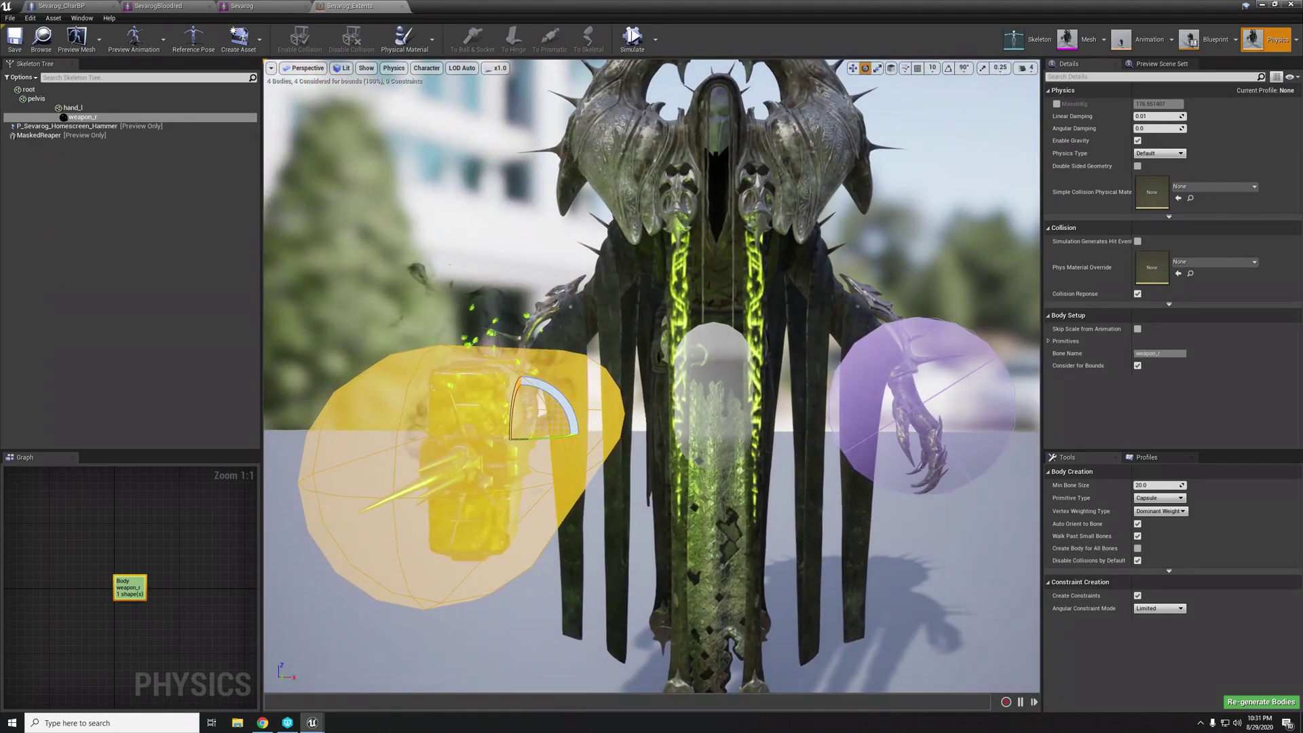
# - Select the pelvis physics body and examine it with the neighbouring bodies from close up, front, back and above
pyautogui.click(733, 378)
pyautogui.moveTo(733, 378); pyautogui.dragTo(780, 448, button='right')
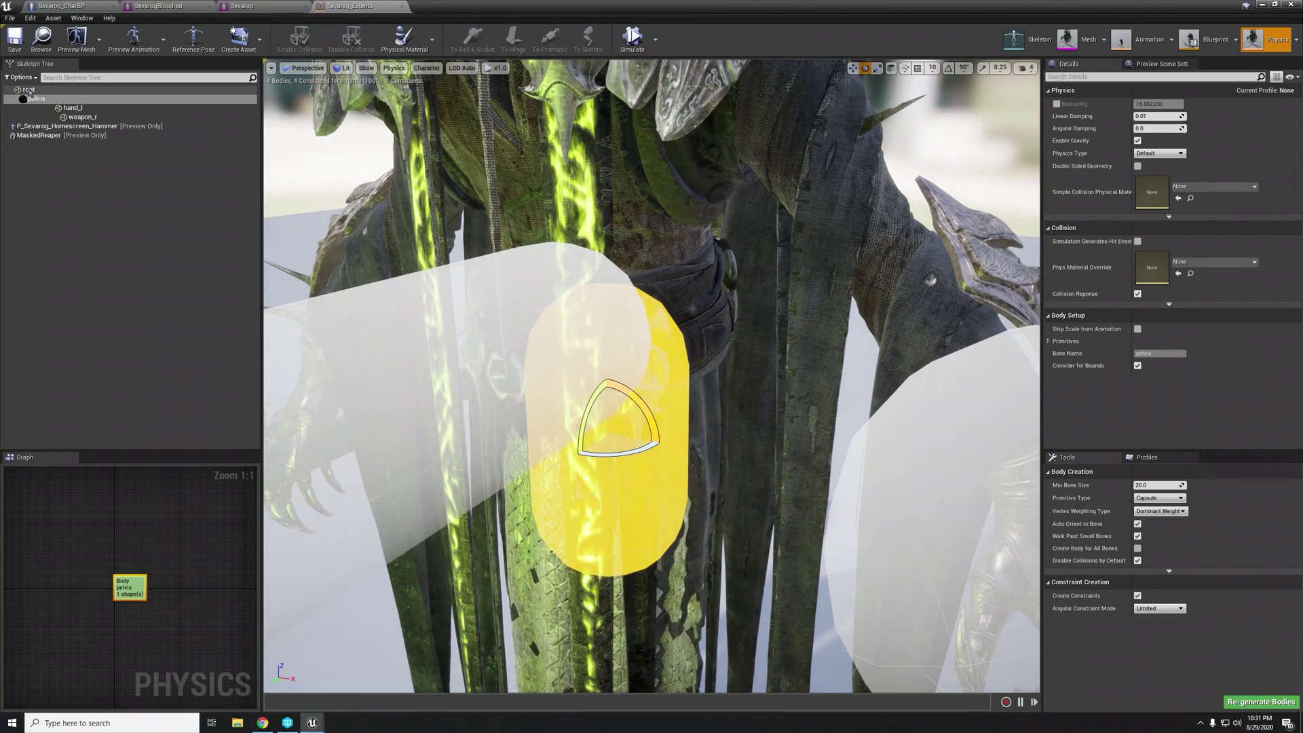
pyautogui.moveTo(579, 287); pyautogui.dragTo(591, 316, button='right')
pyautogui.moveTo(592, 403)
pyautogui.mouseDown(button='right')
pyautogui.moveTo(597, 387)
pyautogui.moveTo(592, 403)
pyautogui.mouseUp(button='right')
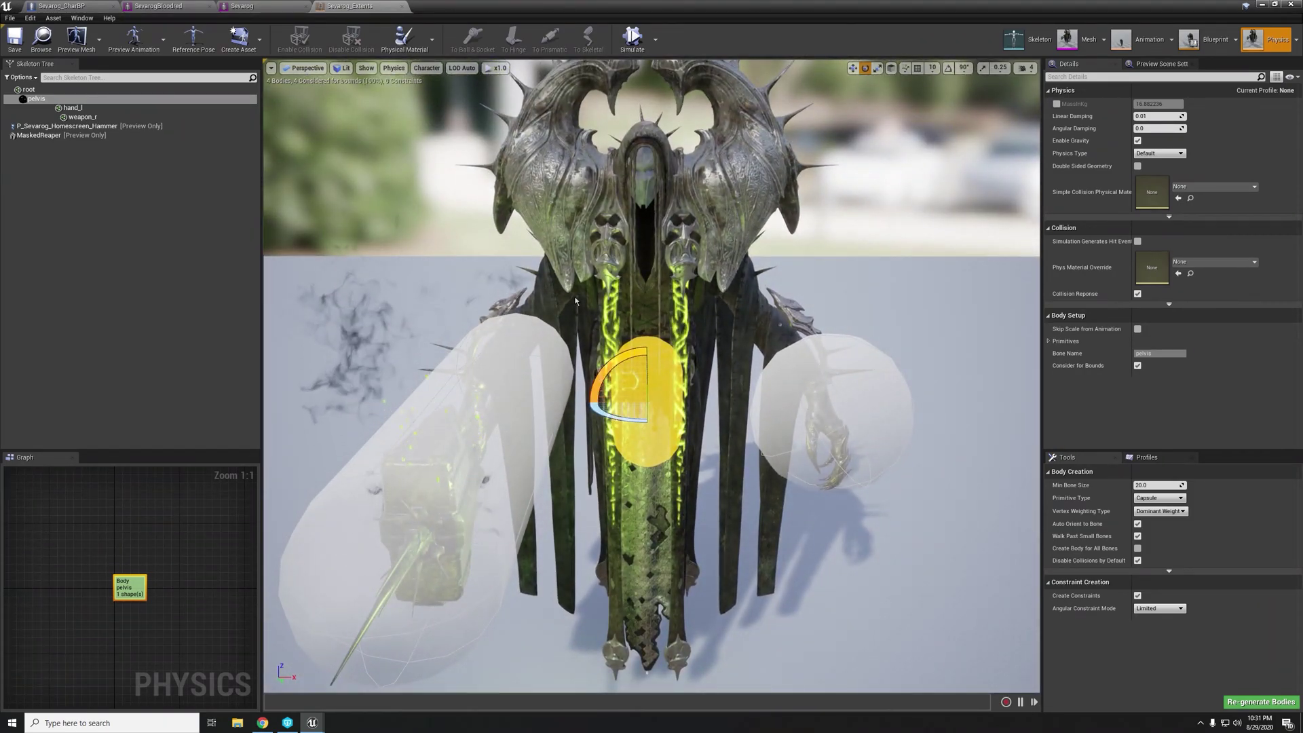
pyautogui.moveTo(576, 301); pyautogui.dragTo(903, 291, button='right')
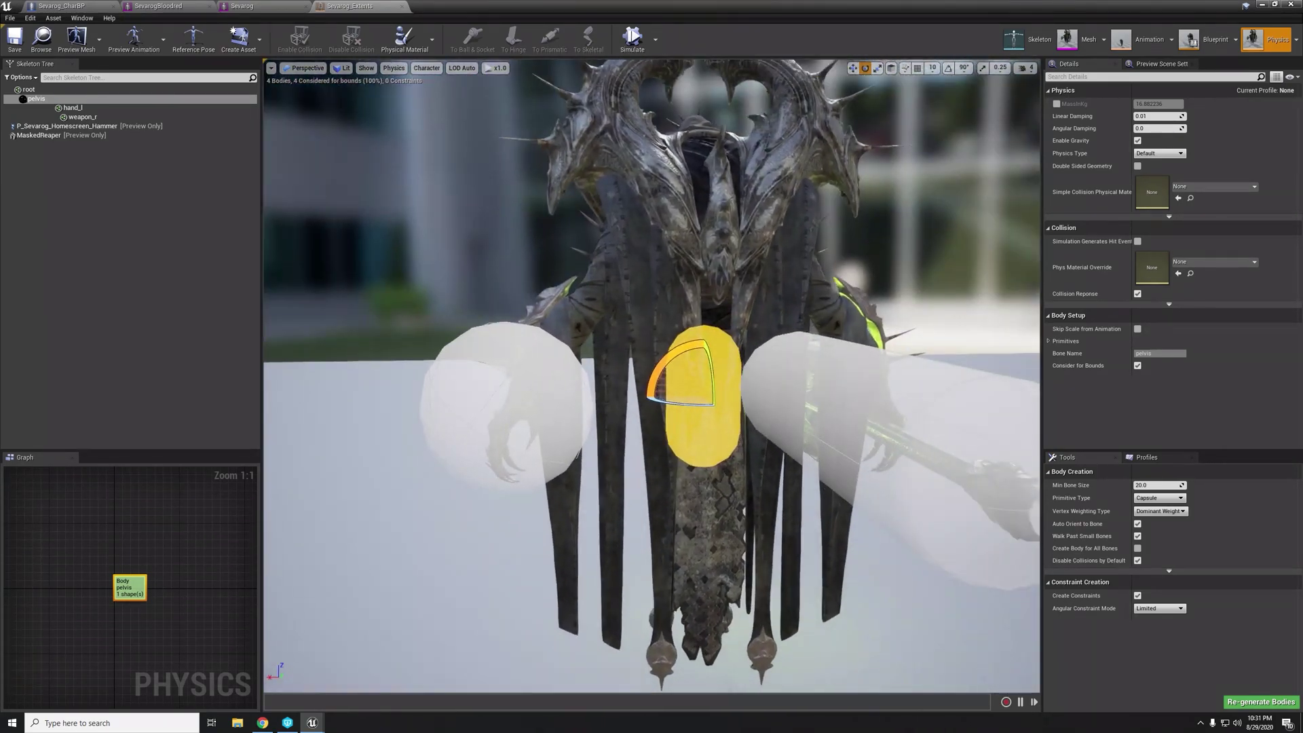
pyautogui.moveTo(501, 510); pyautogui.dragTo(526, 506, button='right')
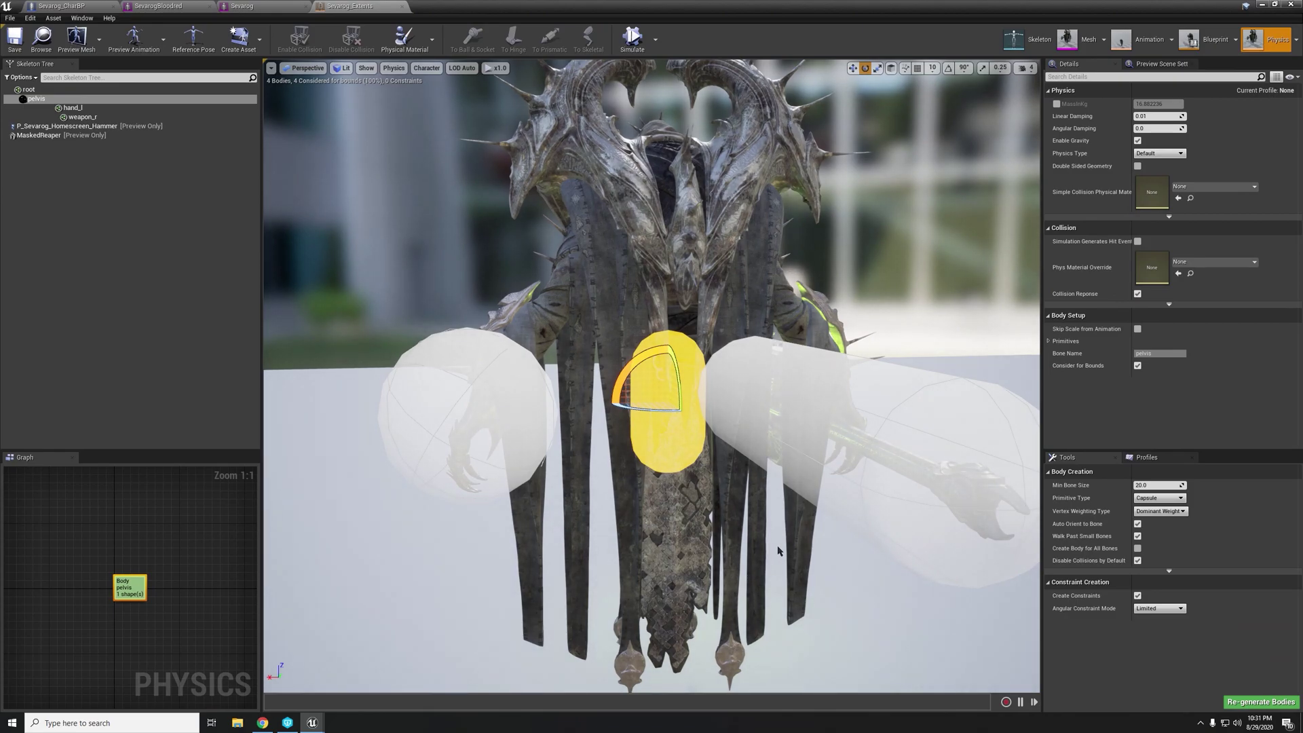
pyautogui.moveTo(780, 551); pyautogui.dragTo(1025, 548, button='right')
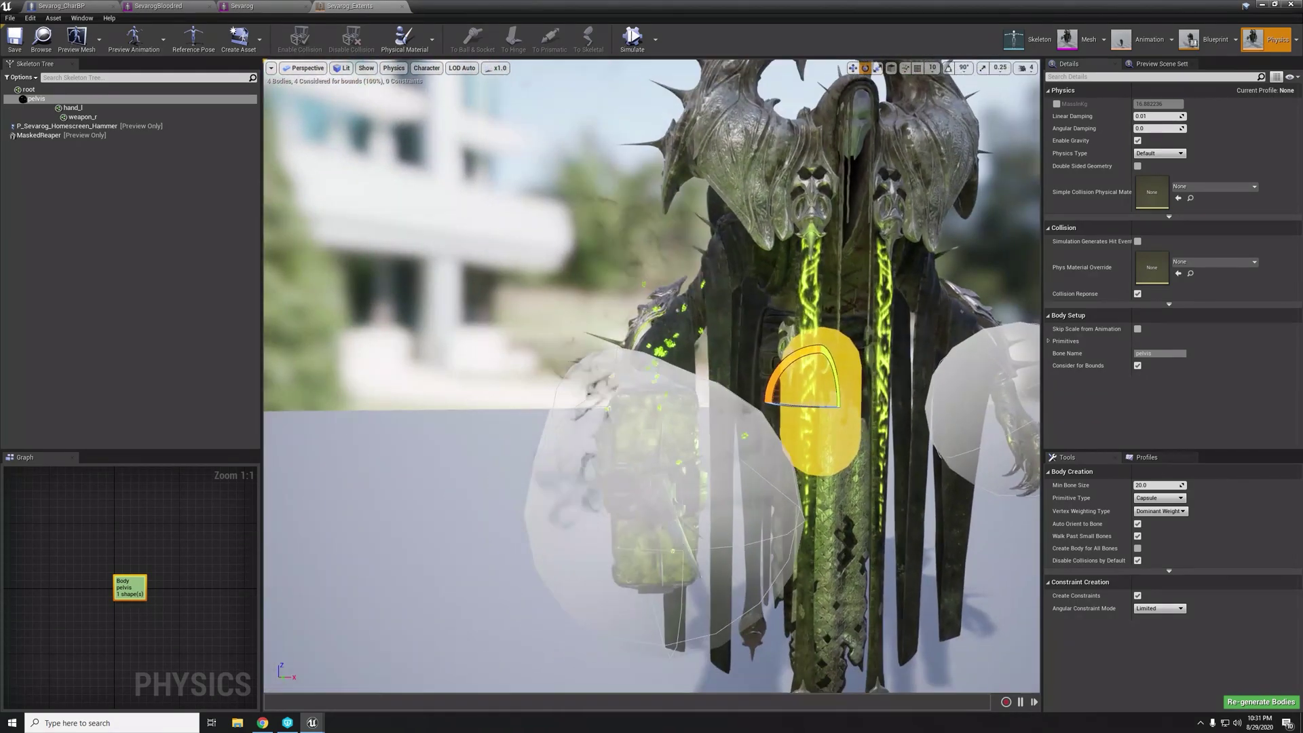
pyautogui.keyDown('alt'); pyautogui.moveTo(951, 555); pyautogui.dragTo(986, 502); pyautogui.keyUp('alt')
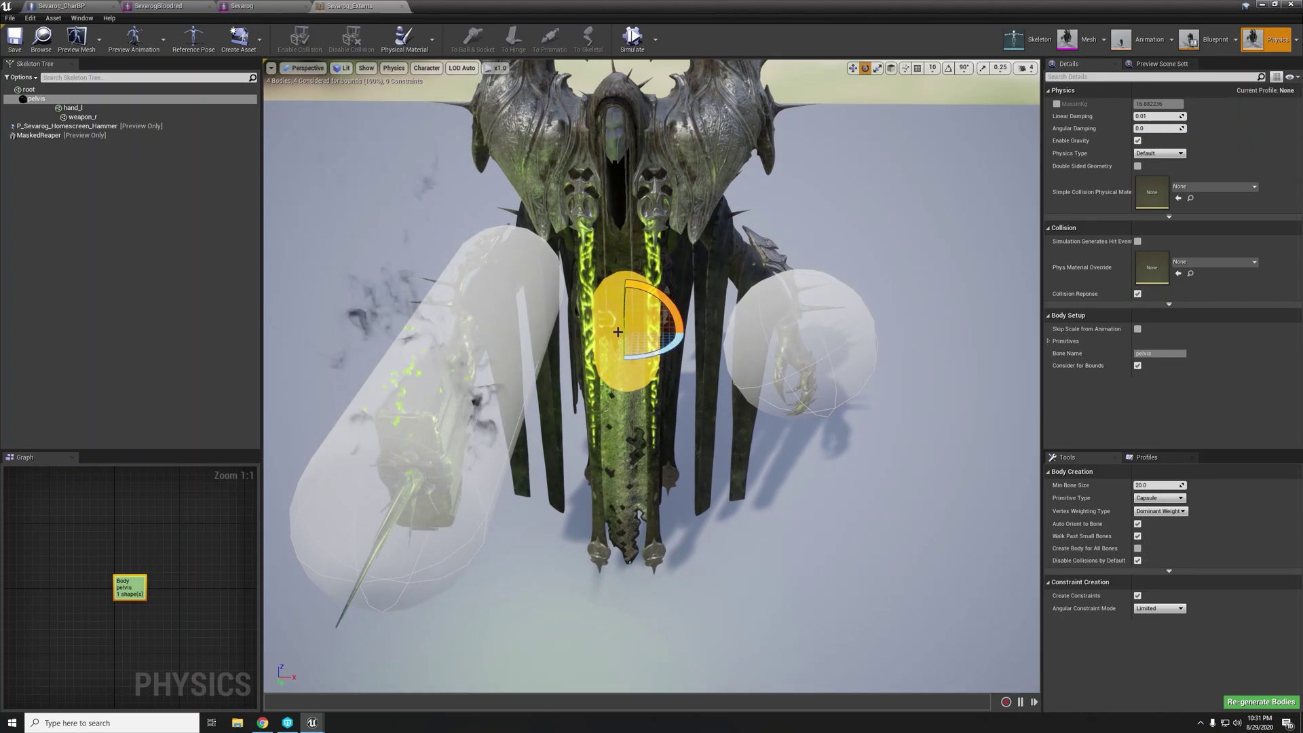
pyautogui.moveTo(643, 359); pyautogui.dragTo(577, 370, button='right')
pyautogui.keyDown('alt'); pyautogui.moveTo(760, 339); pyautogui.dragTo(628, 367); pyautogui.keyUp('alt')
pyautogui.moveTo(629, 367); pyautogui.dragTo(656, 392, button='right')
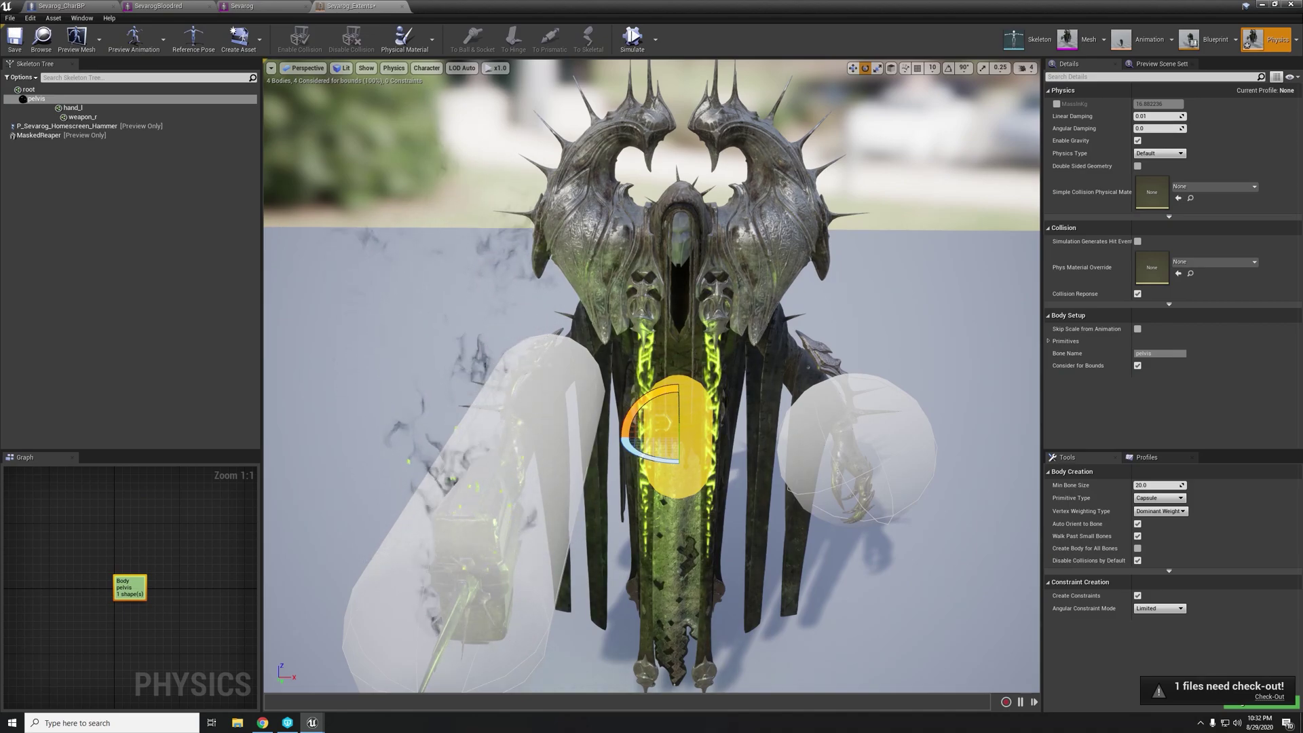
pyautogui.moveTo(656, 393); pyautogui.dragTo(590, 421, button='right')
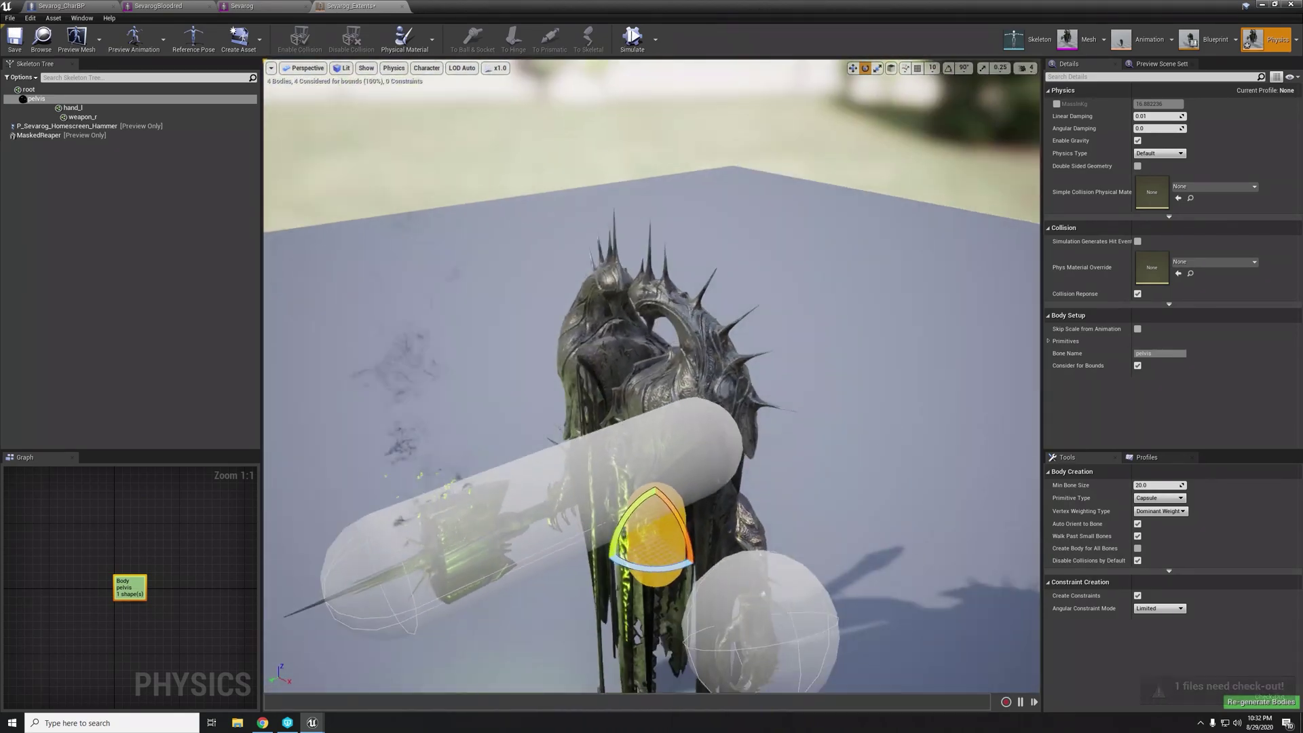
# - Select the hand_l physics body and examine how its sphere encloses the hand from above, up close and from the front
pyautogui.keyDown('alt'); pyautogui.moveTo(692, 339); pyautogui.dragTo(692, 353); pyautogui.keyUp('alt')
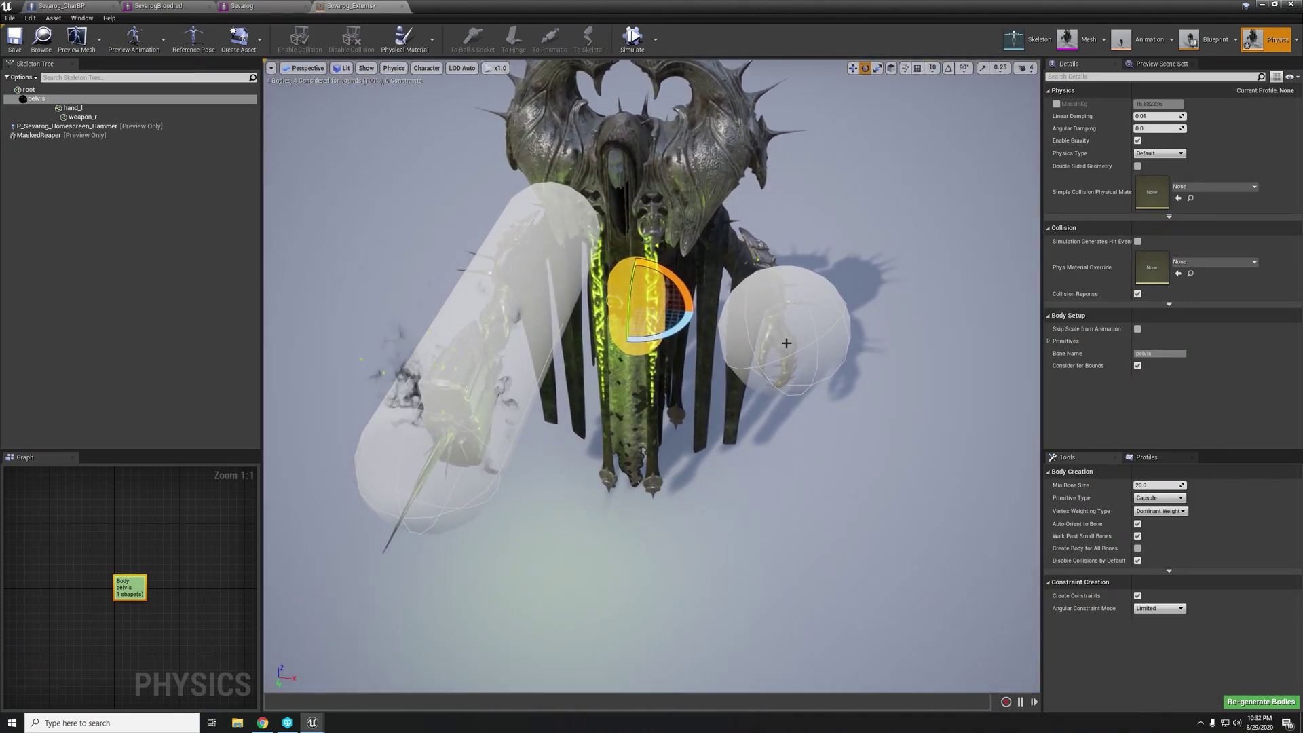
pyautogui.click(812, 347)
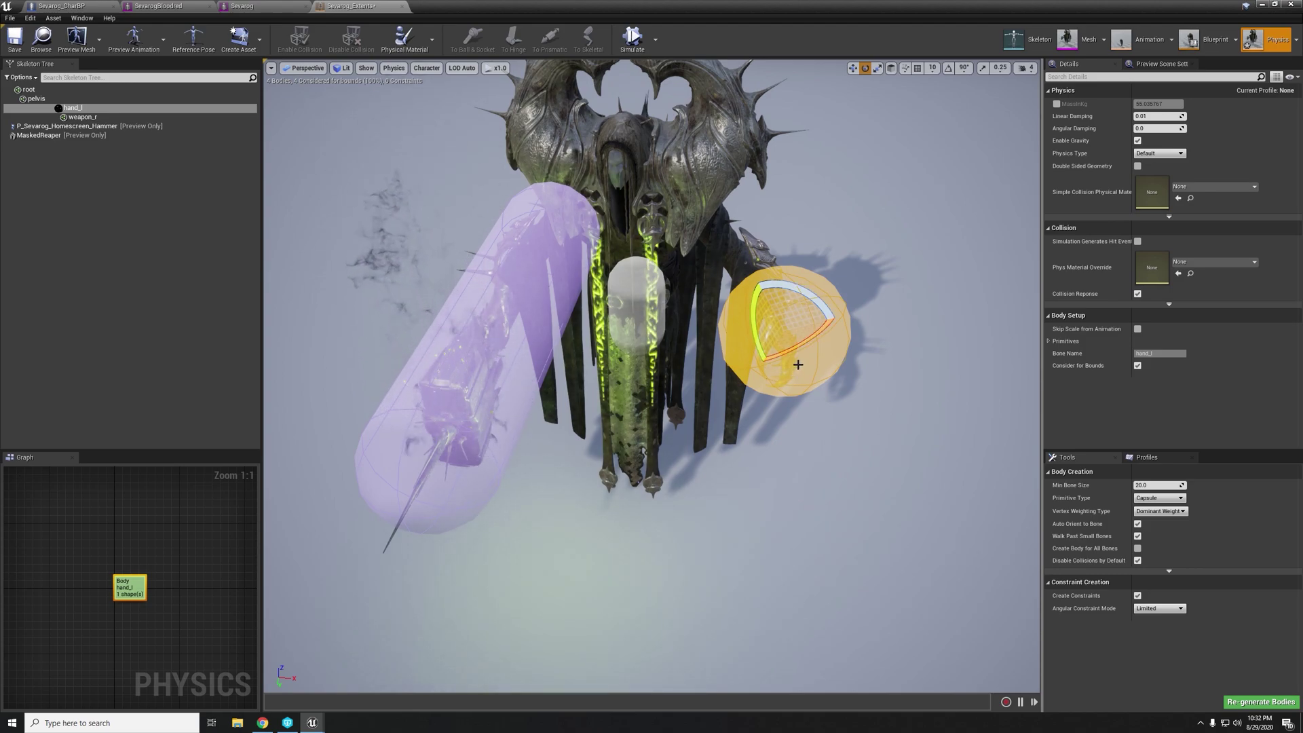
pyautogui.keyDown('alt'); pyautogui.moveTo(799, 361); pyautogui.dragTo(799, 326); pyautogui.keyUp('alt')
pyautogui.keyDown('alt'); pyautogui.moveTo(799, 326); pyautogui.dragTo(799, 379, button='middle'); pyautogui.keyUp('alt')
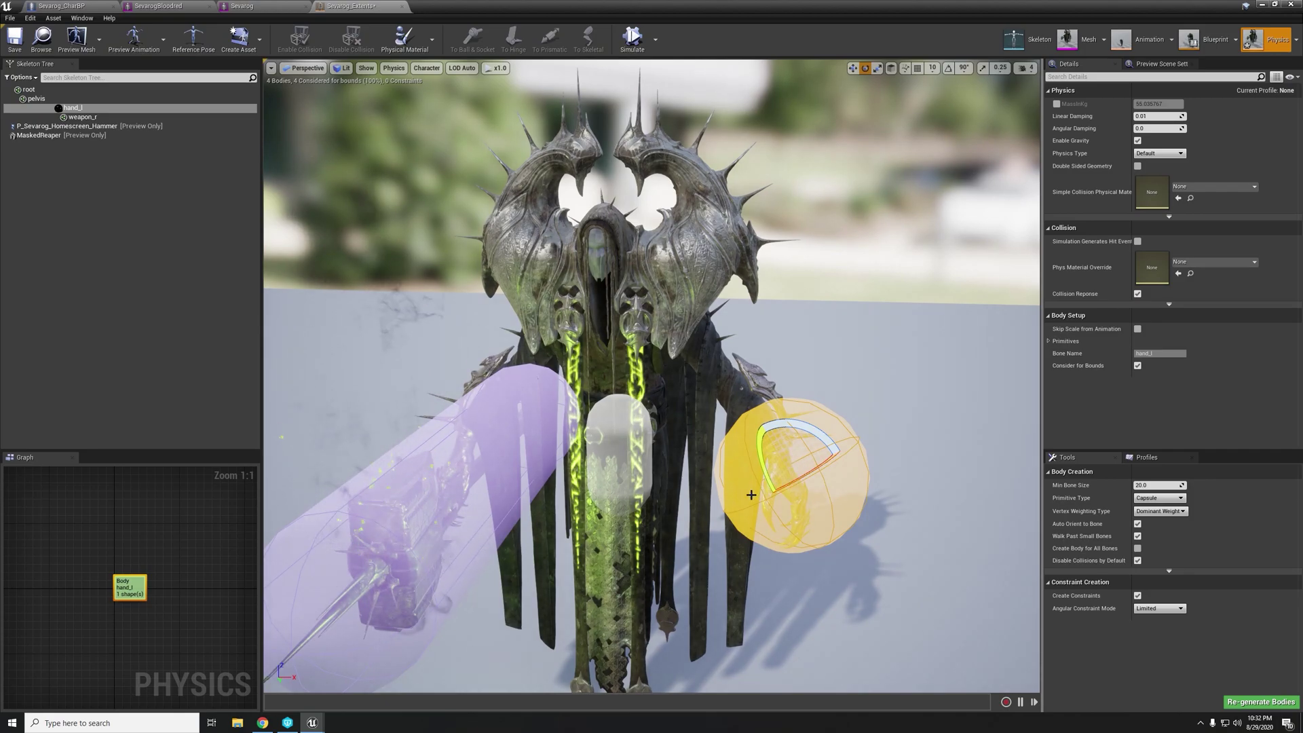
pyautogui.press('d')
pyautogui.moveTo(752, 498); pyautogui.dragTo(635, 482, button='right')
pyautogui.press('w')
pyautogui.press('s')
pyautogui.press('a')
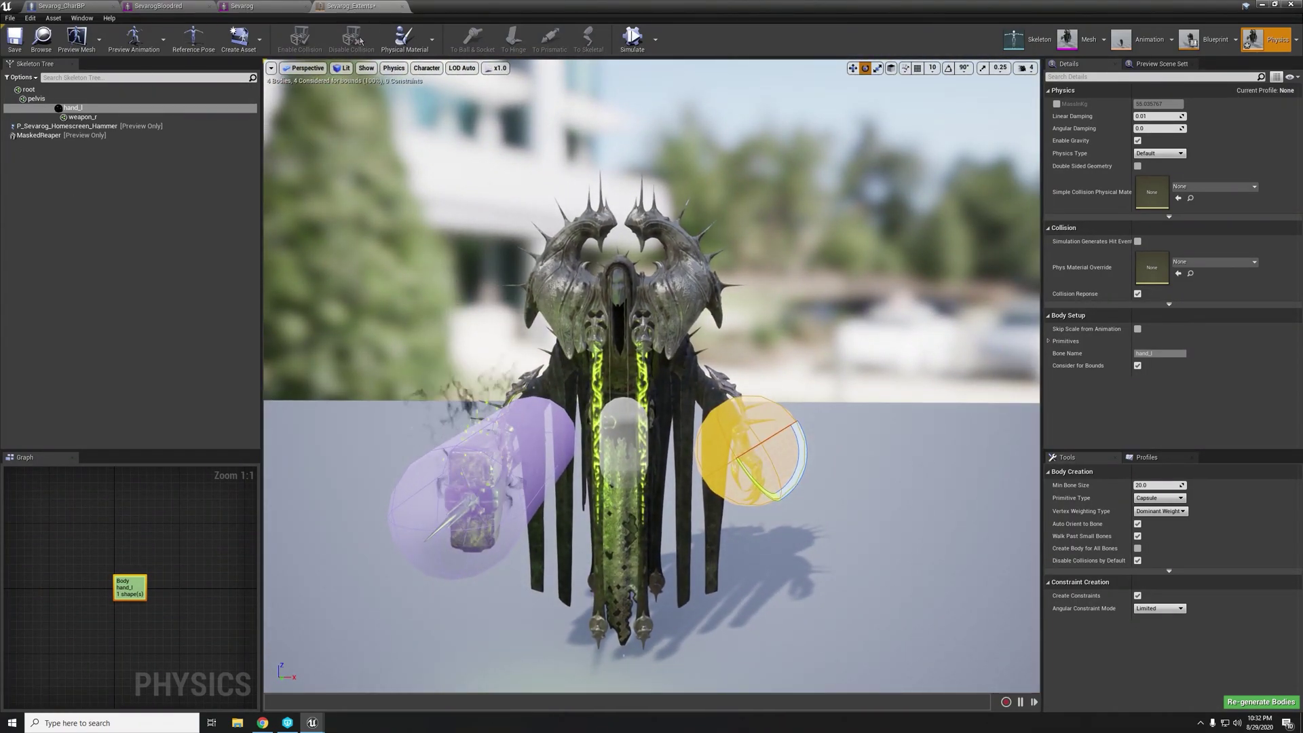
# - Close the physics asset, then select the arms and outer cloth strips section on the Sevarog mesh and view it up close
pyautogui.middleClick(347, 5)
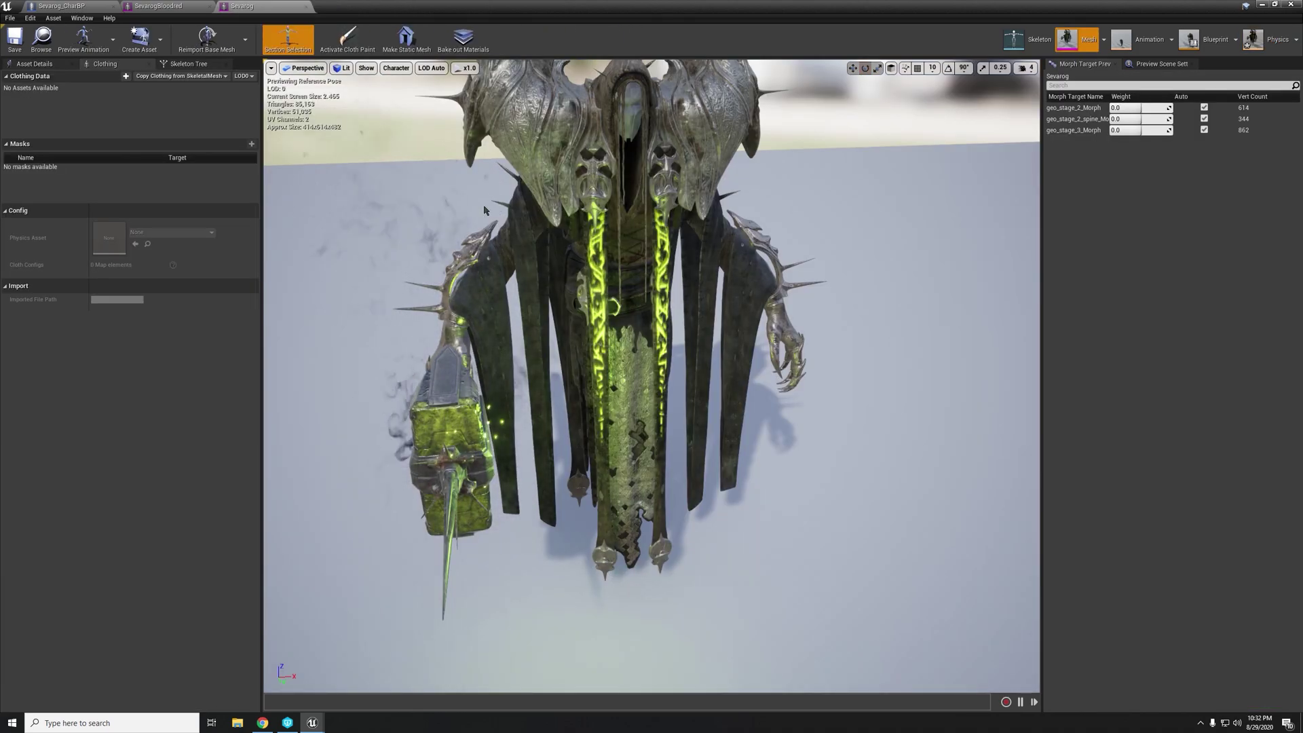
pyautogui.moveTo(485, 210)
pyautogui.mouseDown(button='right')
pyautogui.moveTo(468, 204)
pyautogui.moveTo(501, 205)
pyautogui.mouseUp(button='right')
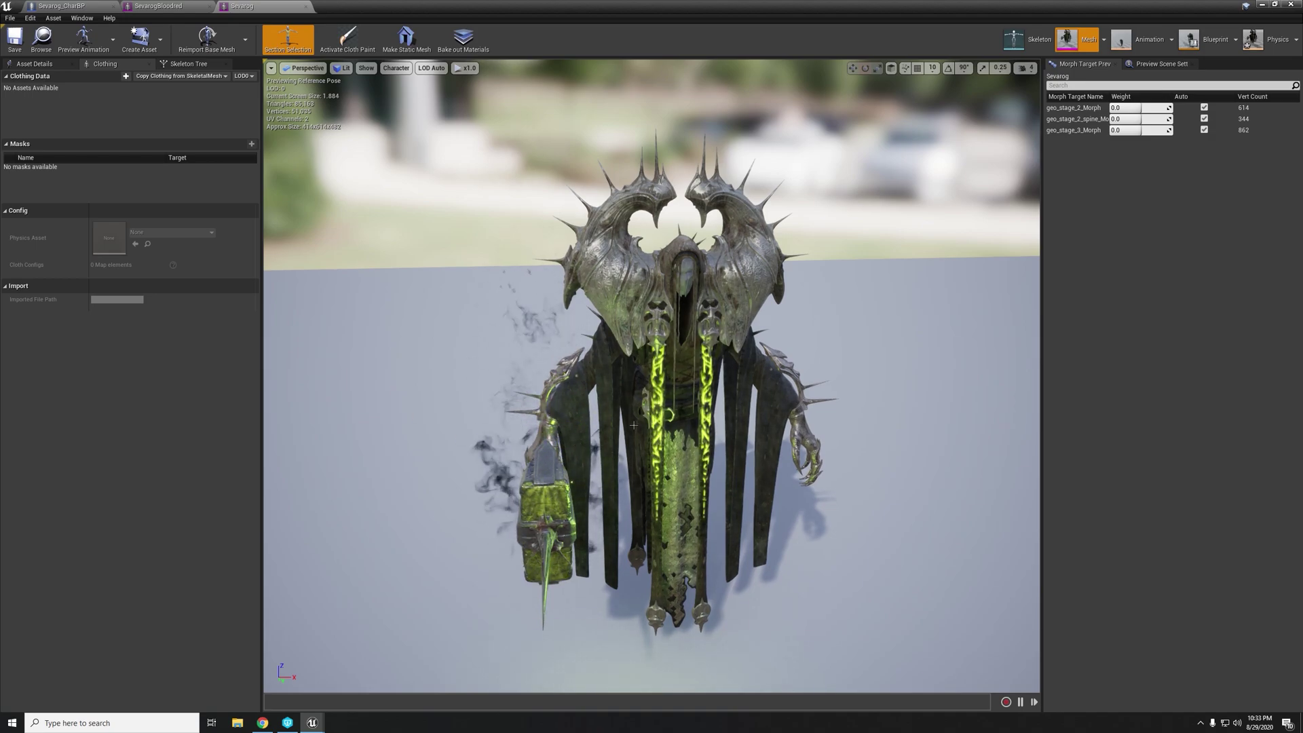
pyautogui.click(731, 444)
pyautogui.scroll(5, 739, 446)
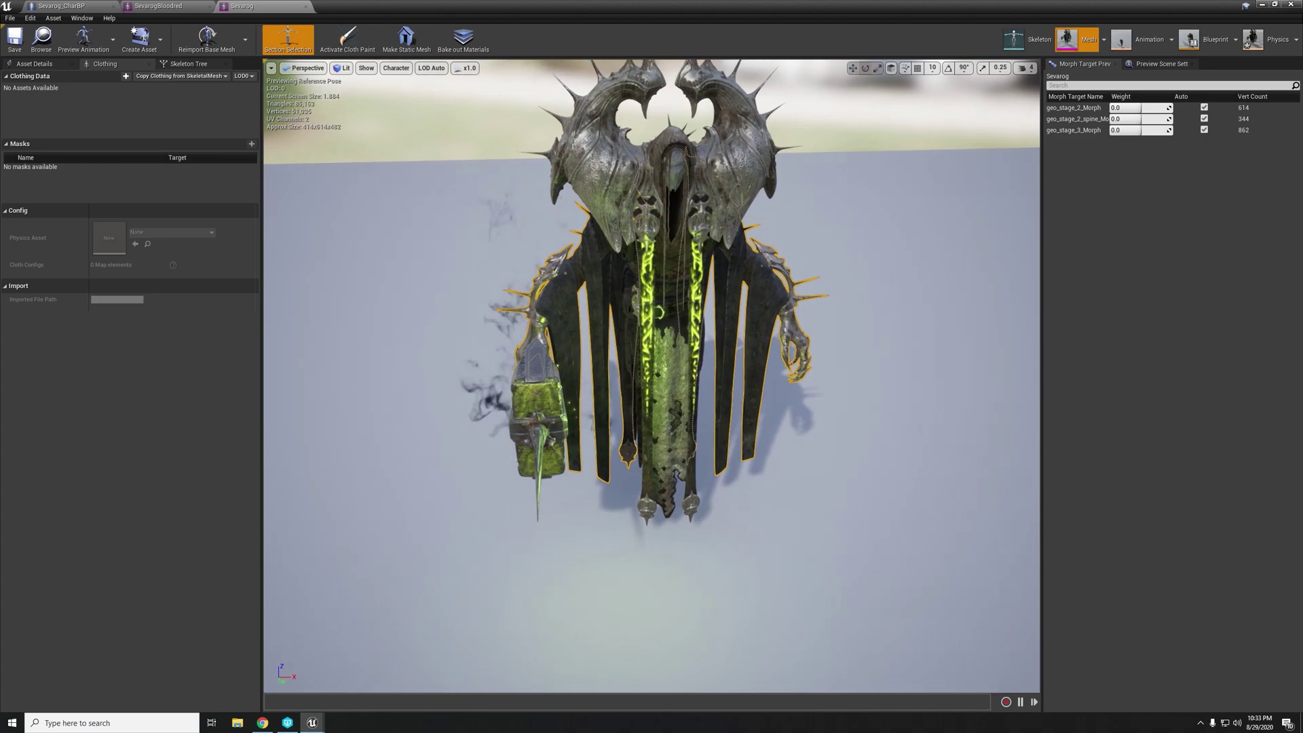
pyautogui.scroll(3, 651, 377)
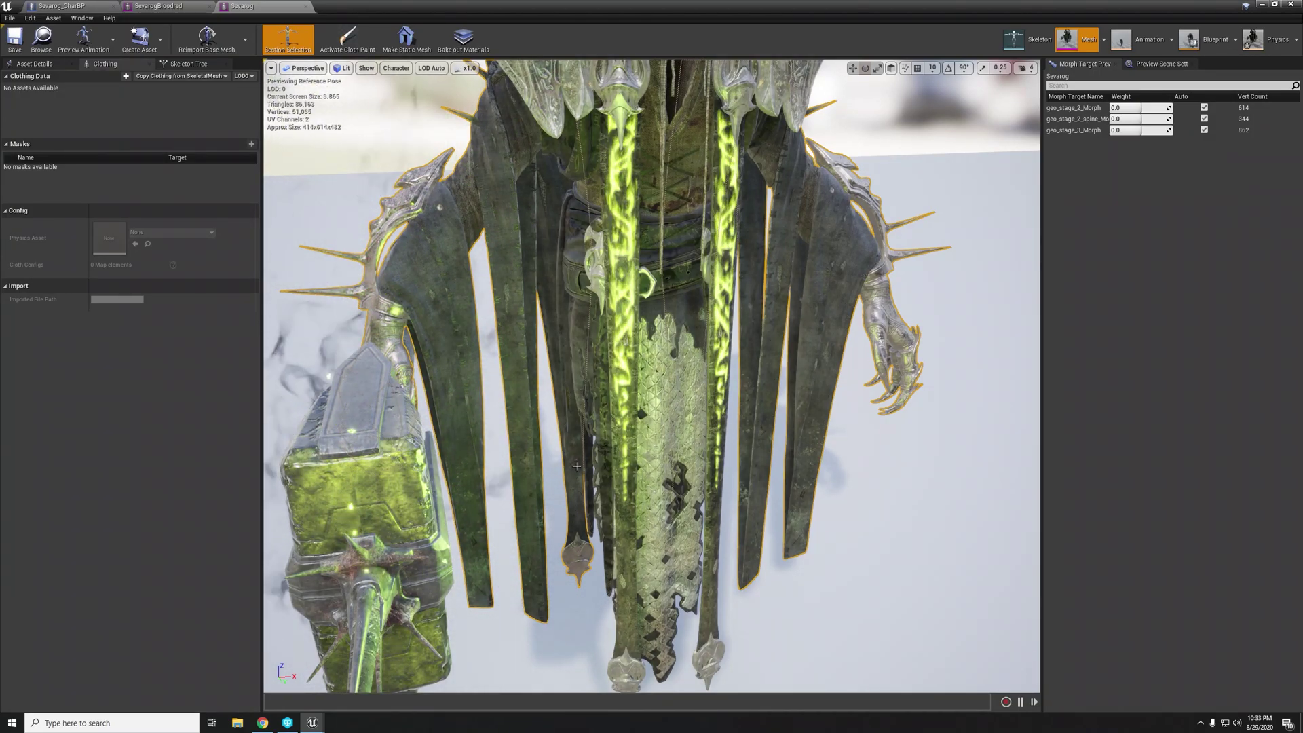
# - Select the belt and dress section of the mesh and inspect its cloth from several angles
pyautogui.scroll(-5, 576, 466)
pyautogui.keyDown('alt'); pyautogui.moveTo(576, 466); pyautogui.dragTo(821, 426); pyautogui.keyUp('alt')
pyautogui.scroll(5, 774, 451)
pyautogui.click(744, 429)
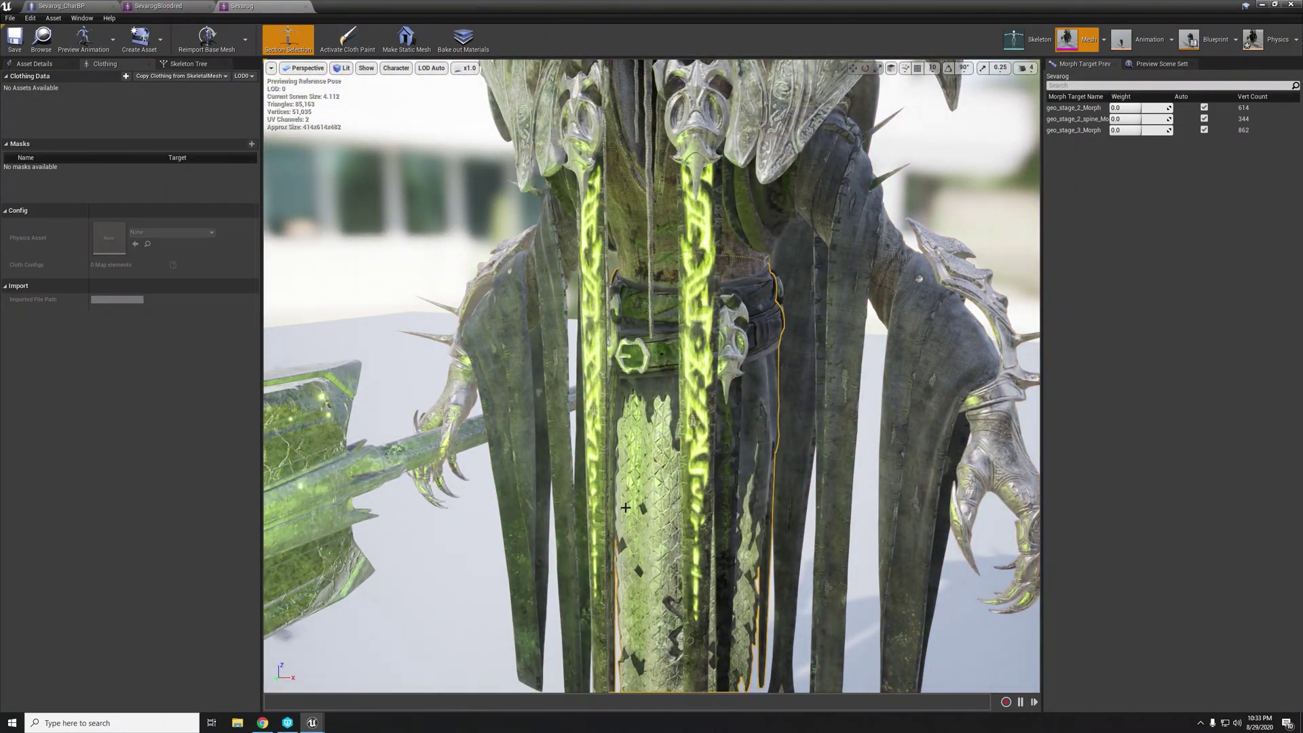
pyautogui.keyDown('alt'); pyautogui.moveTo(744, 429); pyautogui.dragTo(788, 431); pyautogui.keyUp('alt')
pyautogui.moveTo(743, 429); pyautogui.dragTo(767, 339, button='right')
pyautogui.moveTo(644, 393); pyautogui.dragTo(645, 512, button='right')
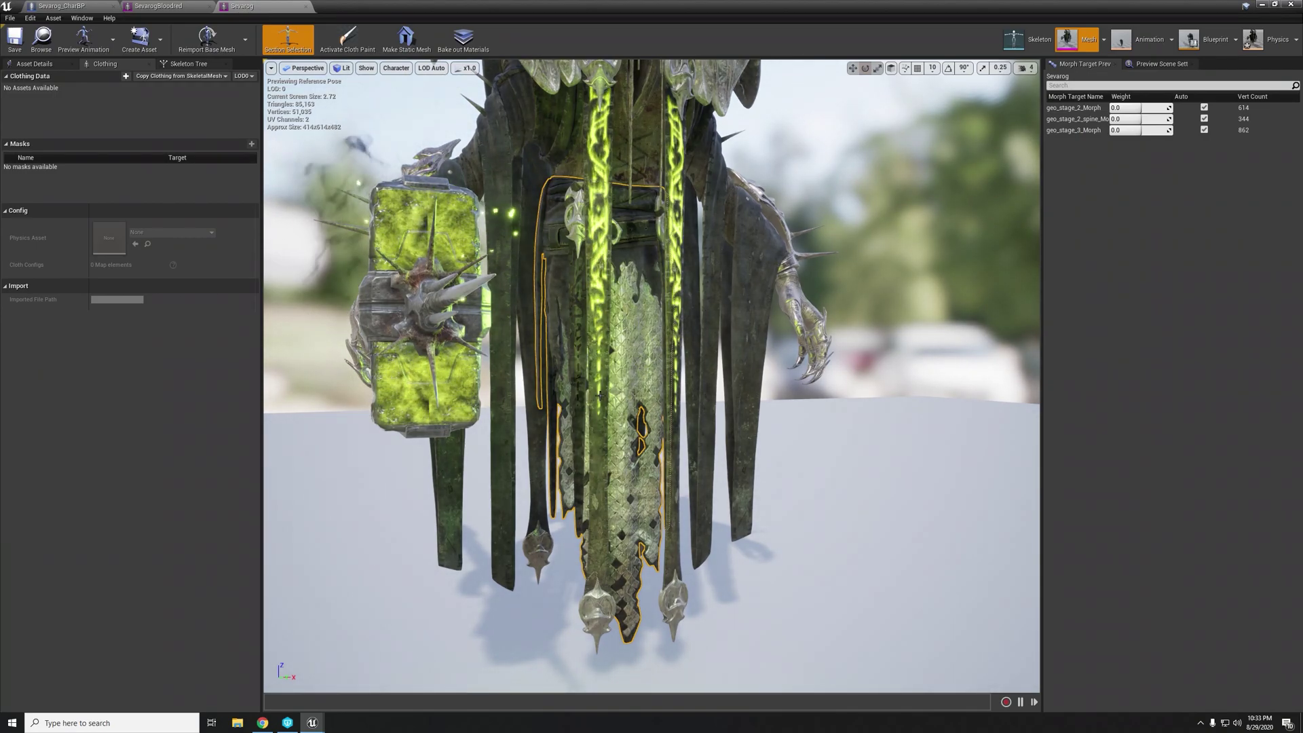
# - Inspect the hanging chain section from the front, then reselect the arms and outer cloth strips section
pyautogui.moveTo(602, 396); pyautogui.dragTo(557, 452, button='right')
pyautogui.press('s')
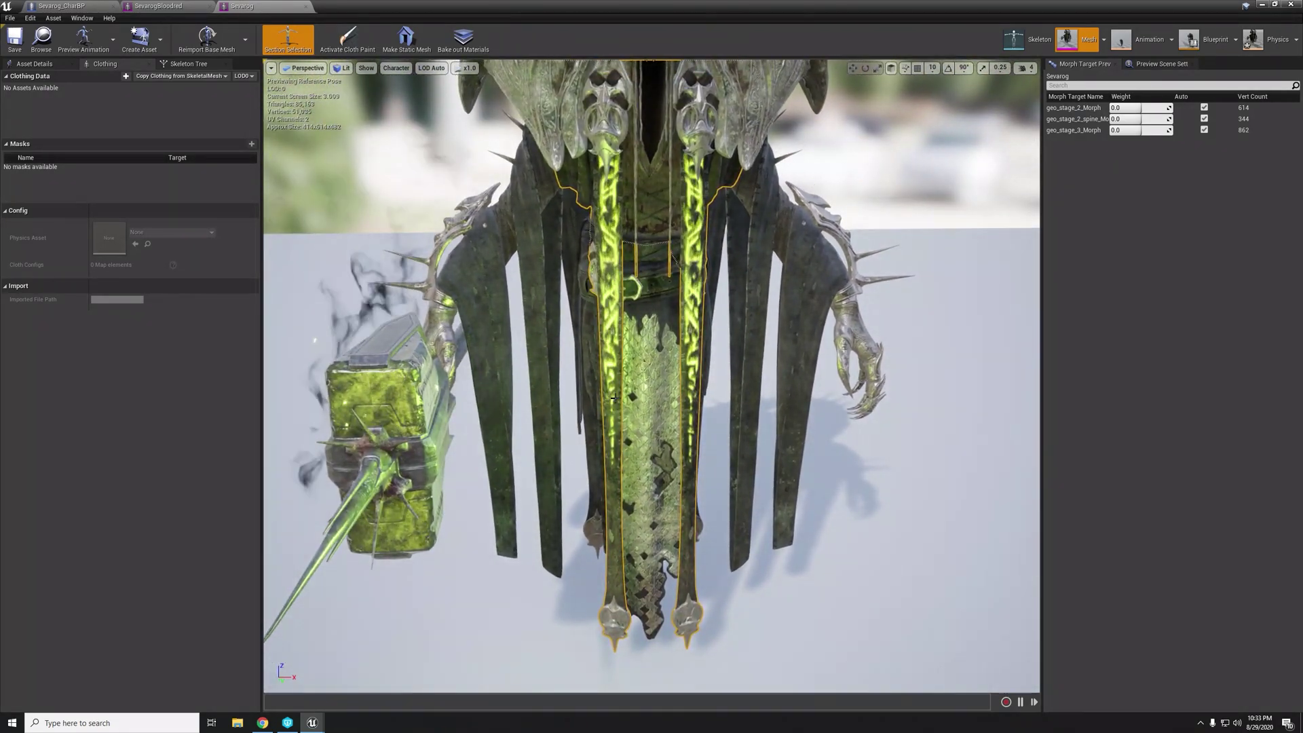
pyautogui.click(482, 366)
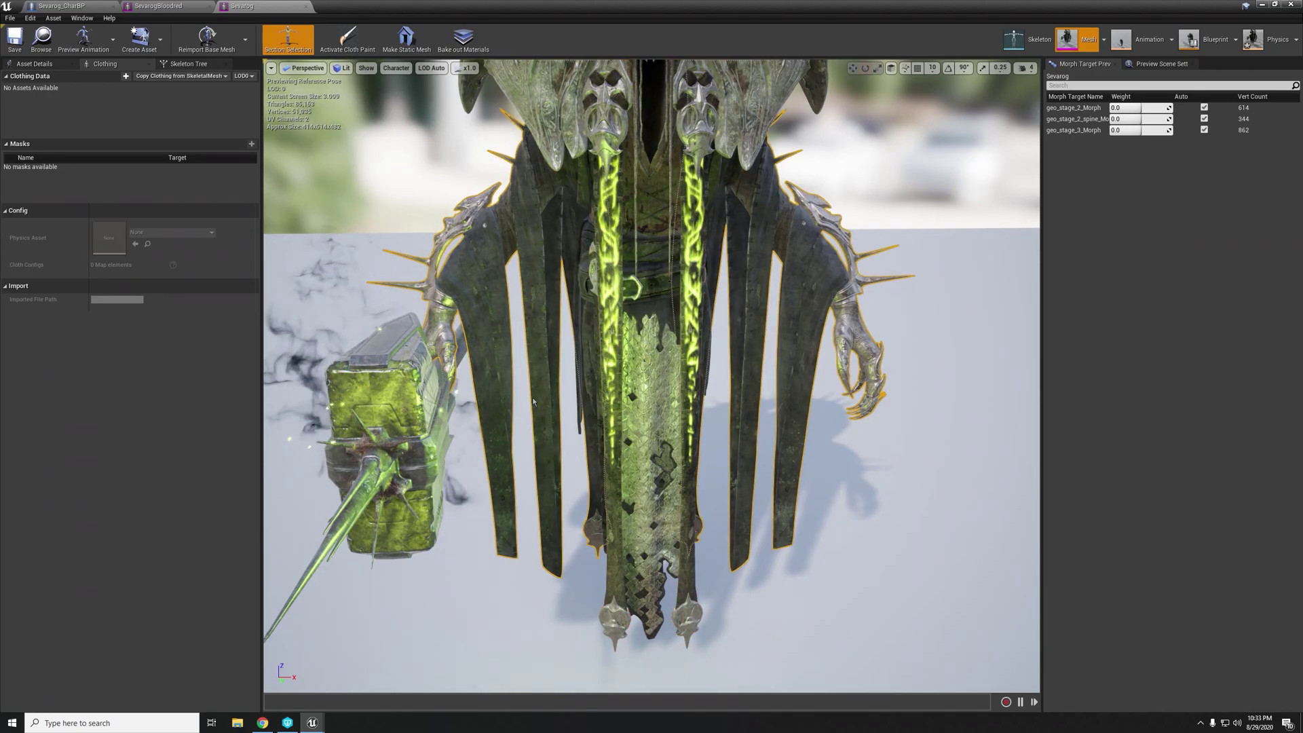
pyautogui.scroll(-4, 664, 433)
pyautogui.scroll(5, 664, 435)
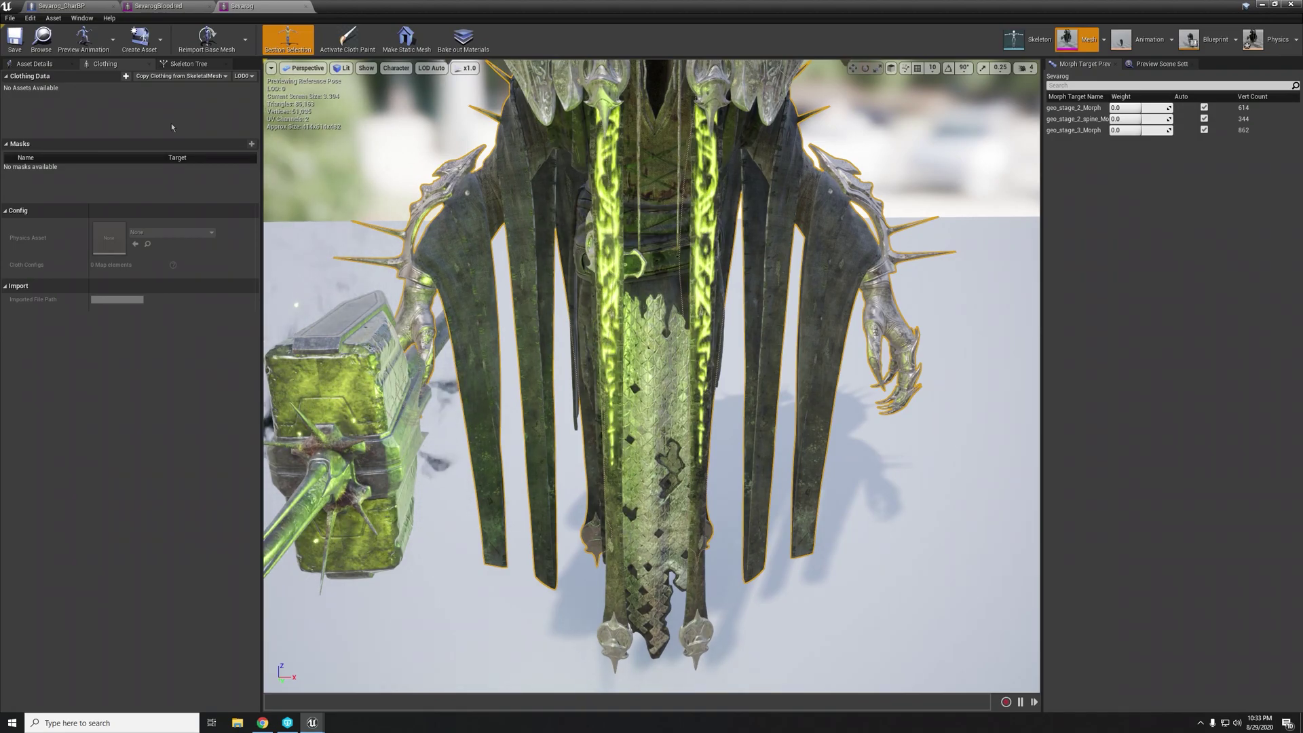
# - Review the mesh's asset details, including its material slots, LOD settings, clothing and assigned physics assets
pyautogui.click(35, 63)
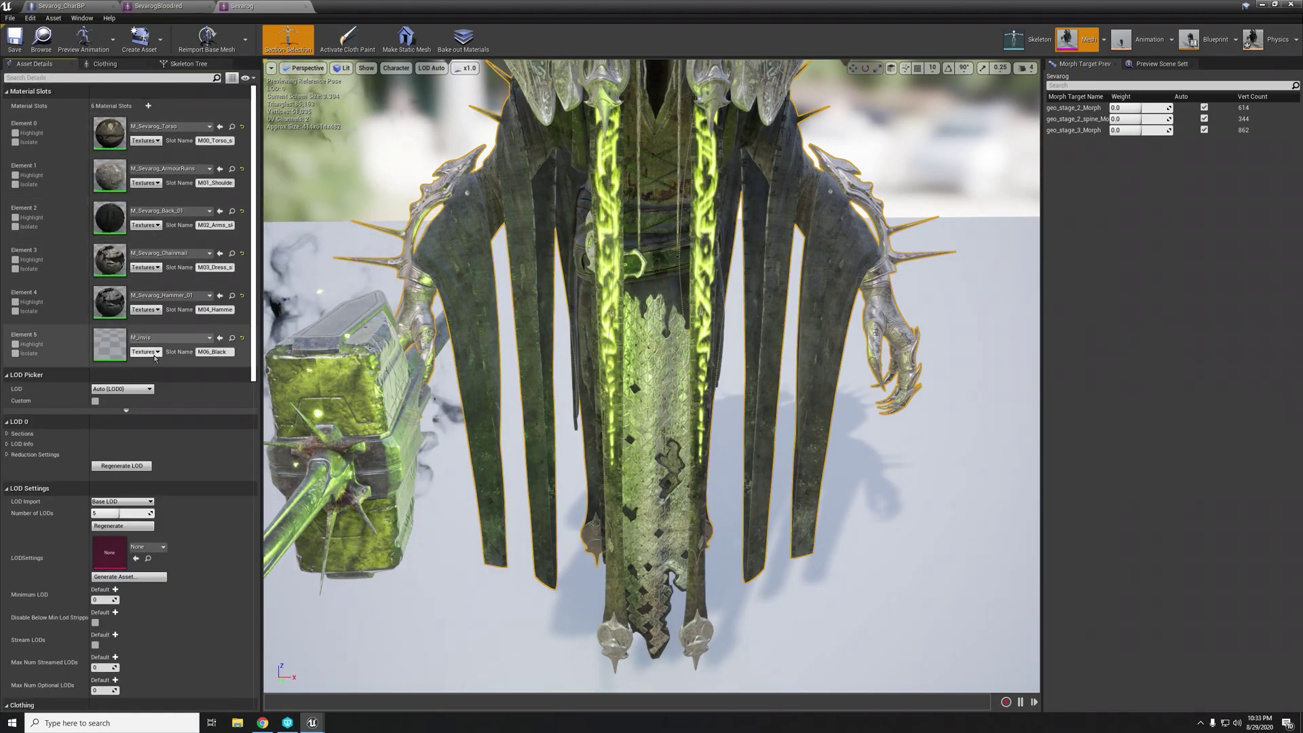
pyautogui.scroll(-2, 179, 435)
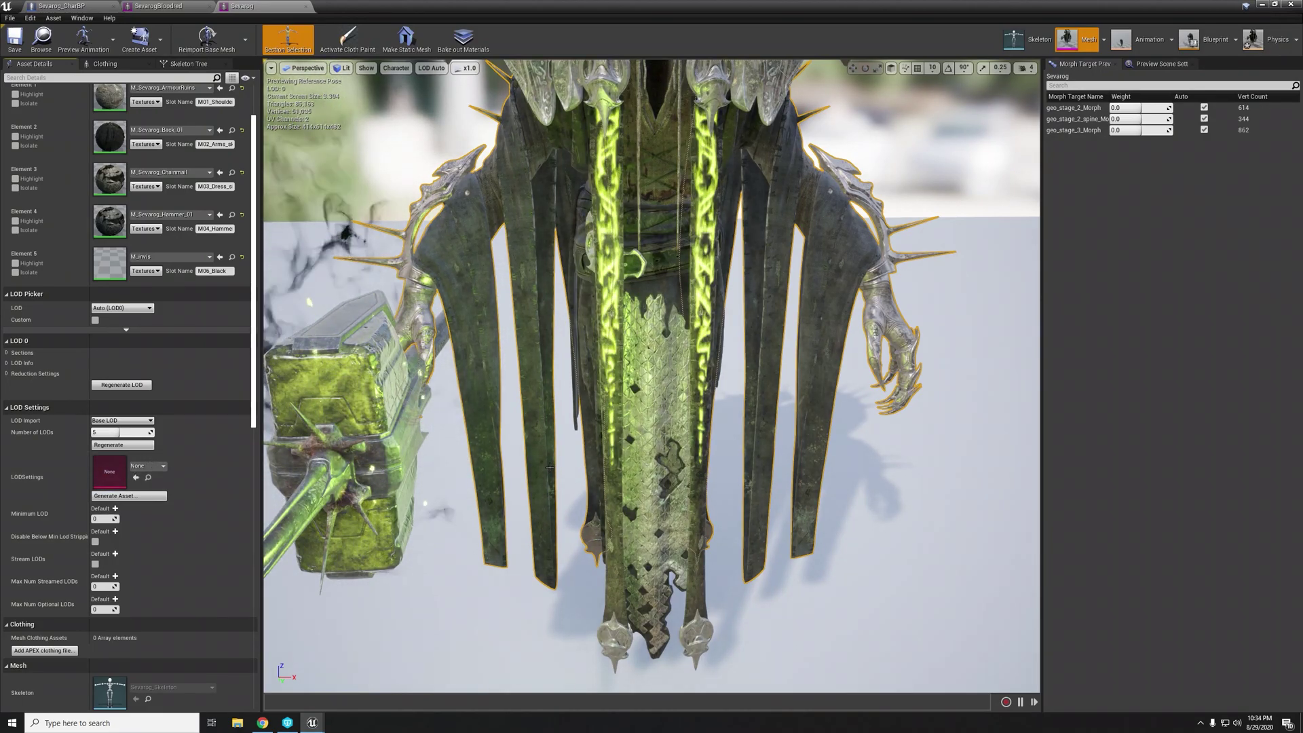
pyautogui.scroll(-3, 149, 482)
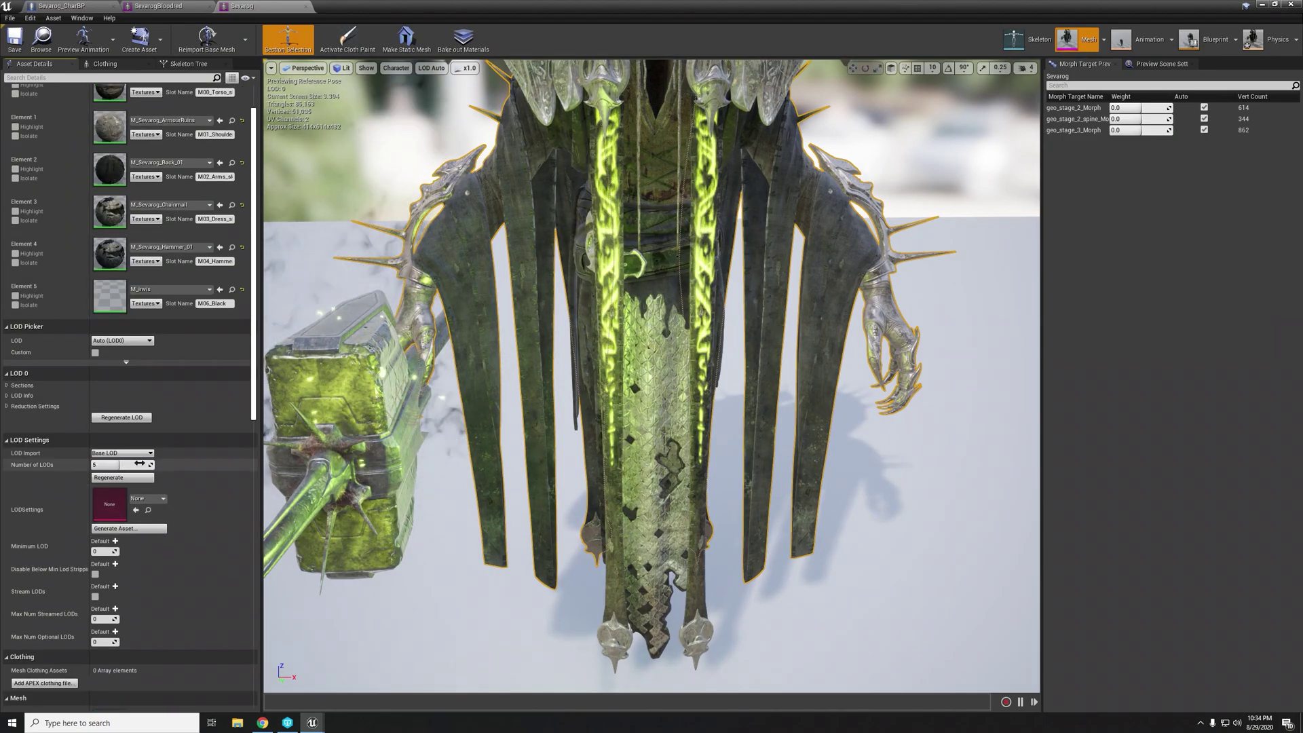
pyautogui.scroll(-10, 149, 482)
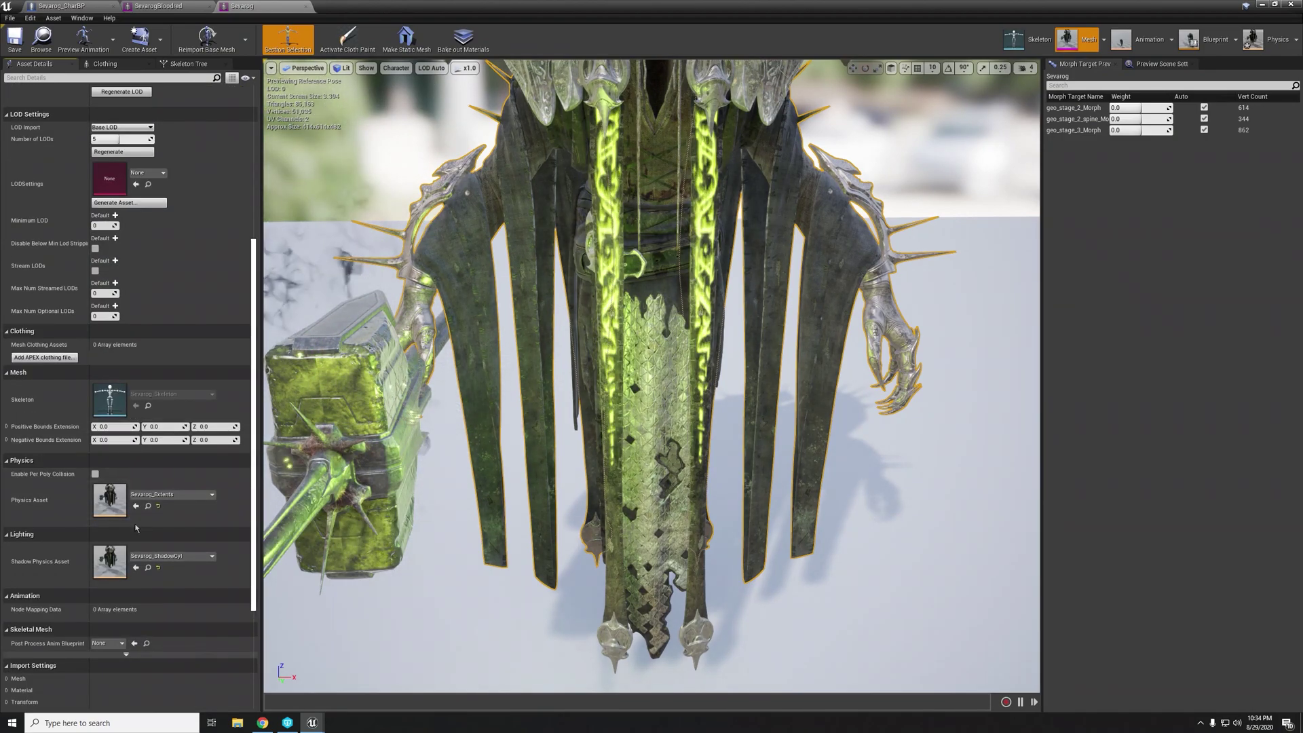
pyautogui.scroll(13, 135, 537)
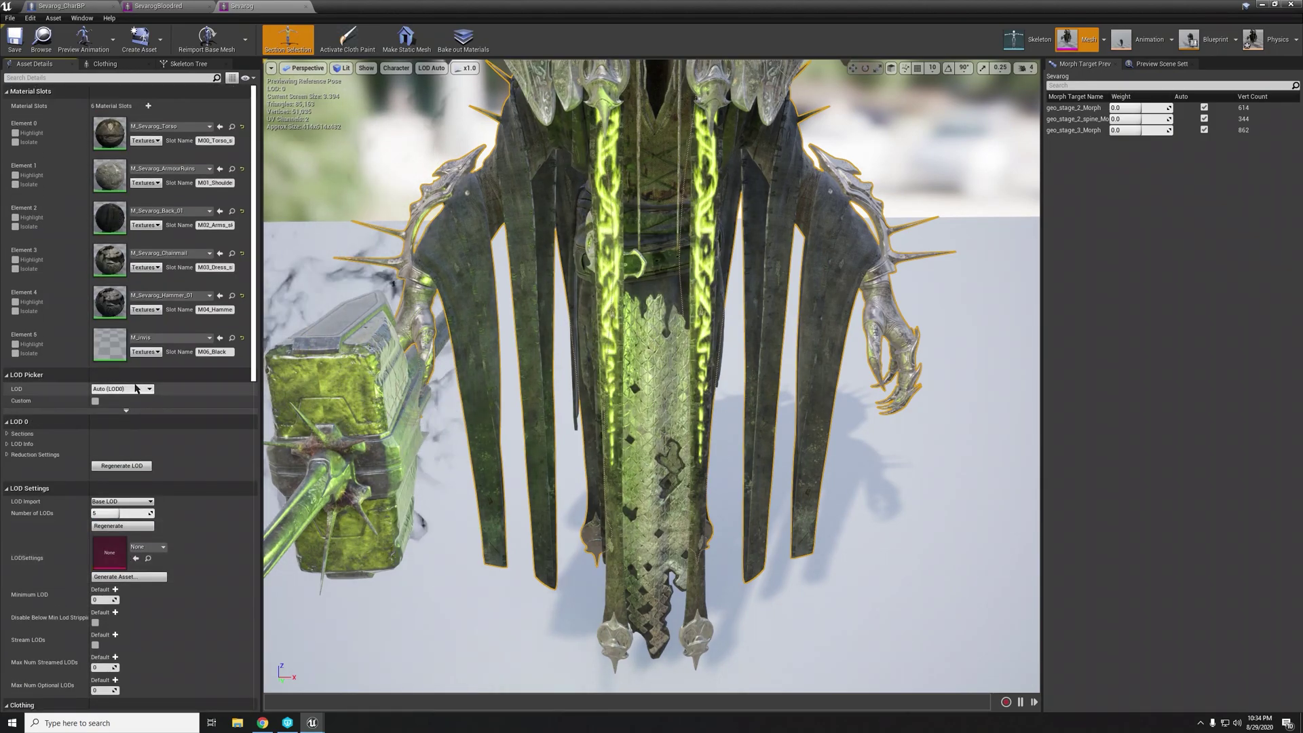
# - Force the preview to LOD 0 and check the mesh from increasingly far away
pyautogui.click(137, 389)
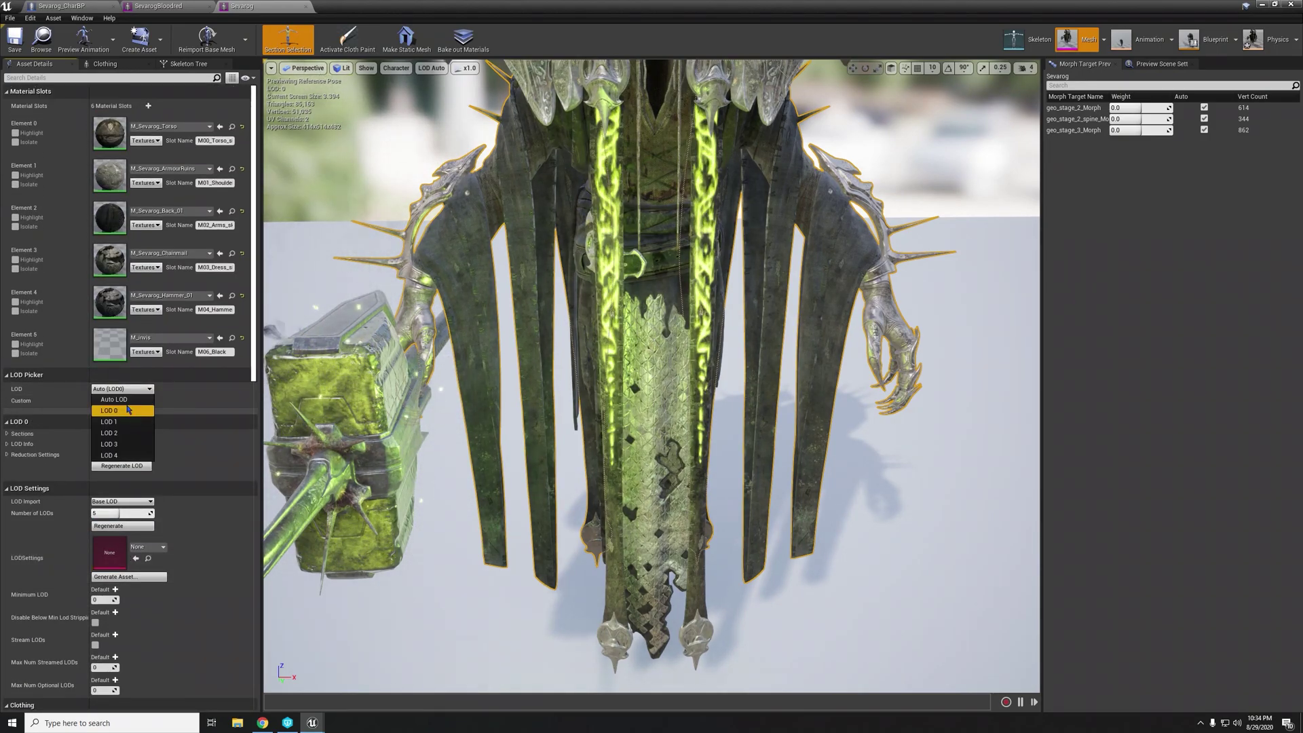
pyautogui.click(127, 411)
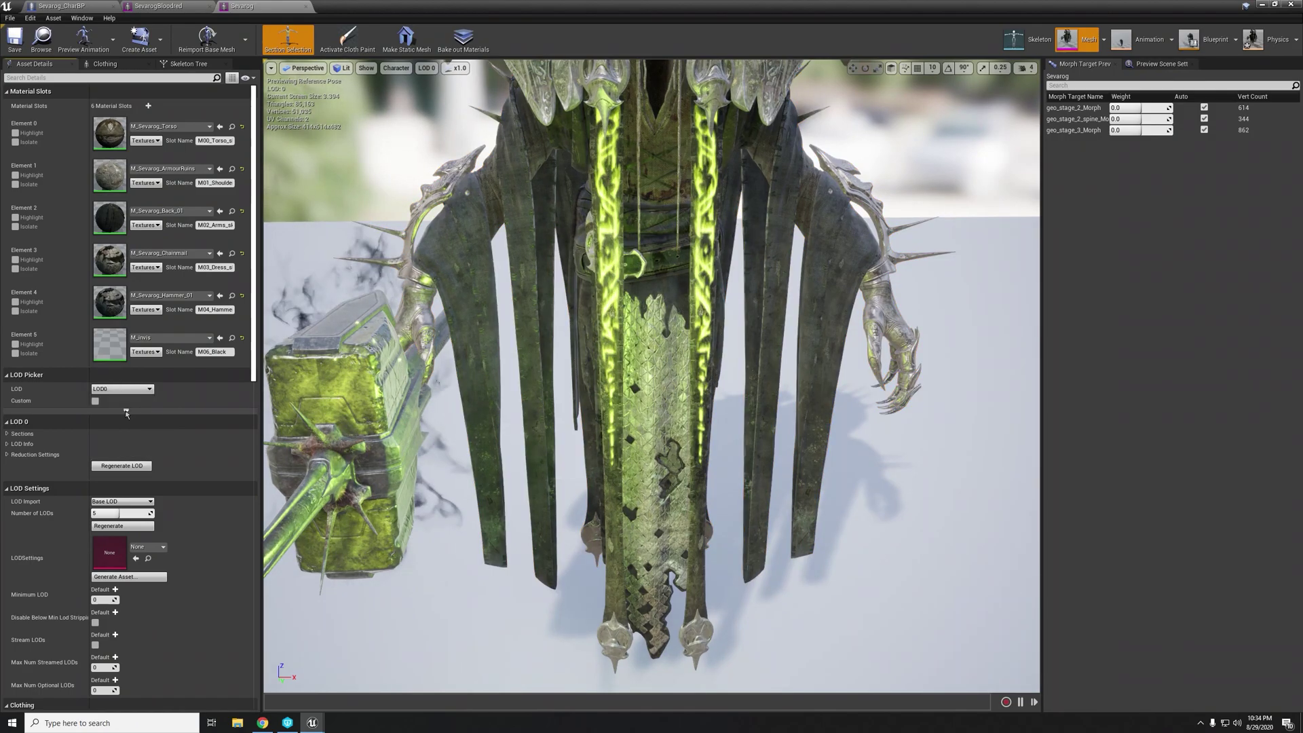
pyautogui.moveTo(543, 380); pyautogui.dragTo(550, 311, button='right')
pyautogui.press('s')
pyautogui.press('s')
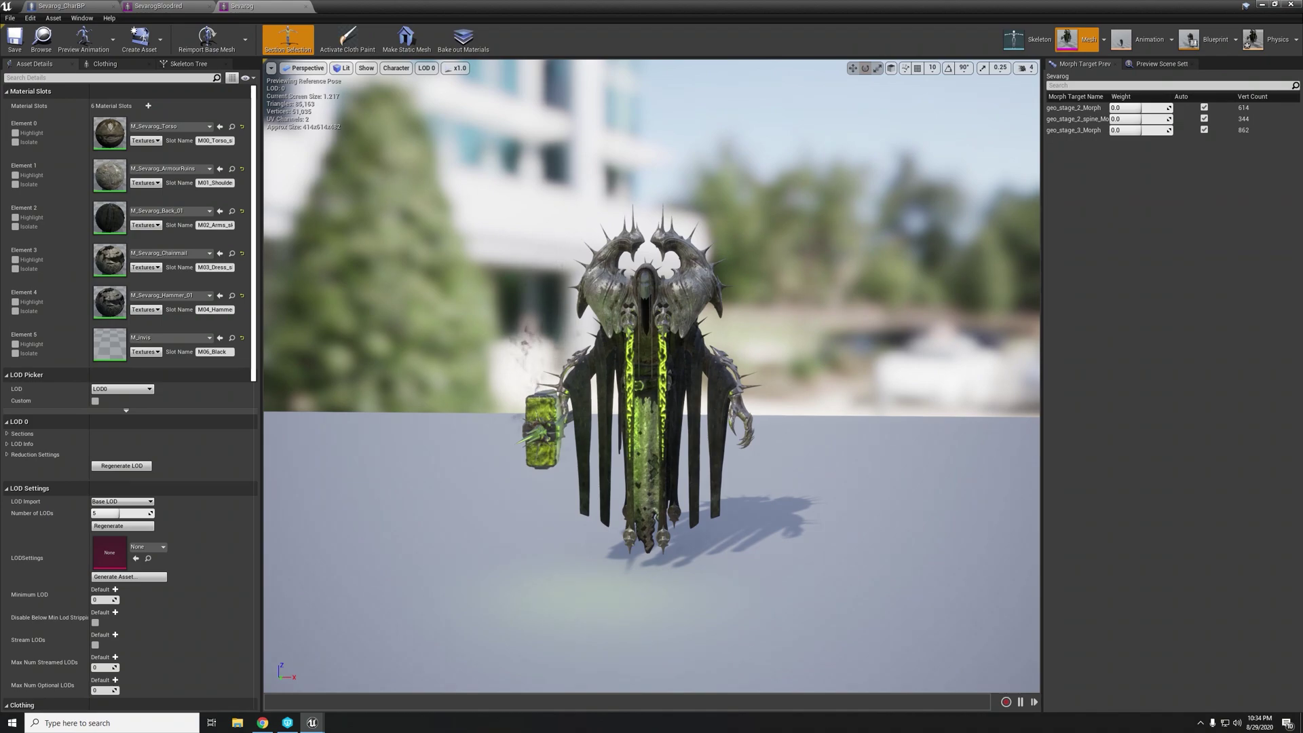
pyautogui.scroll(-8, 652, 373)
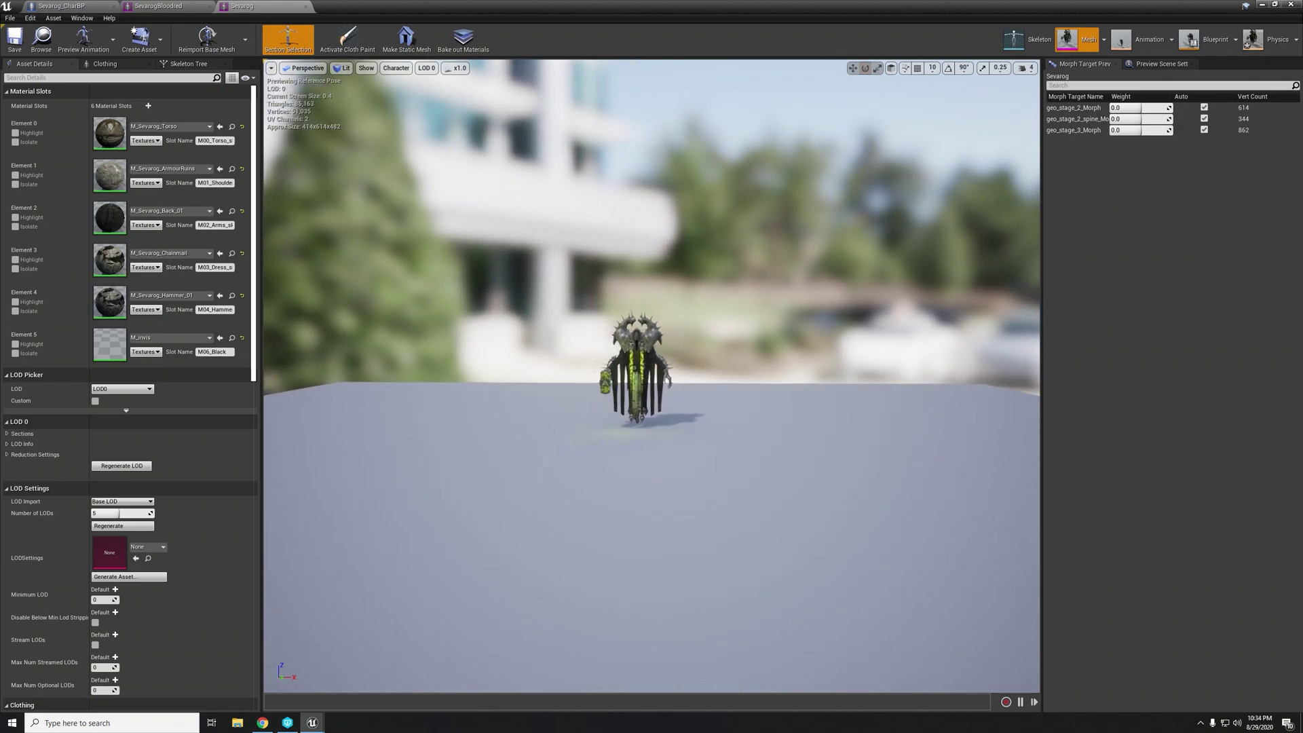
pyautogui.scroll(-2, 652, 374)
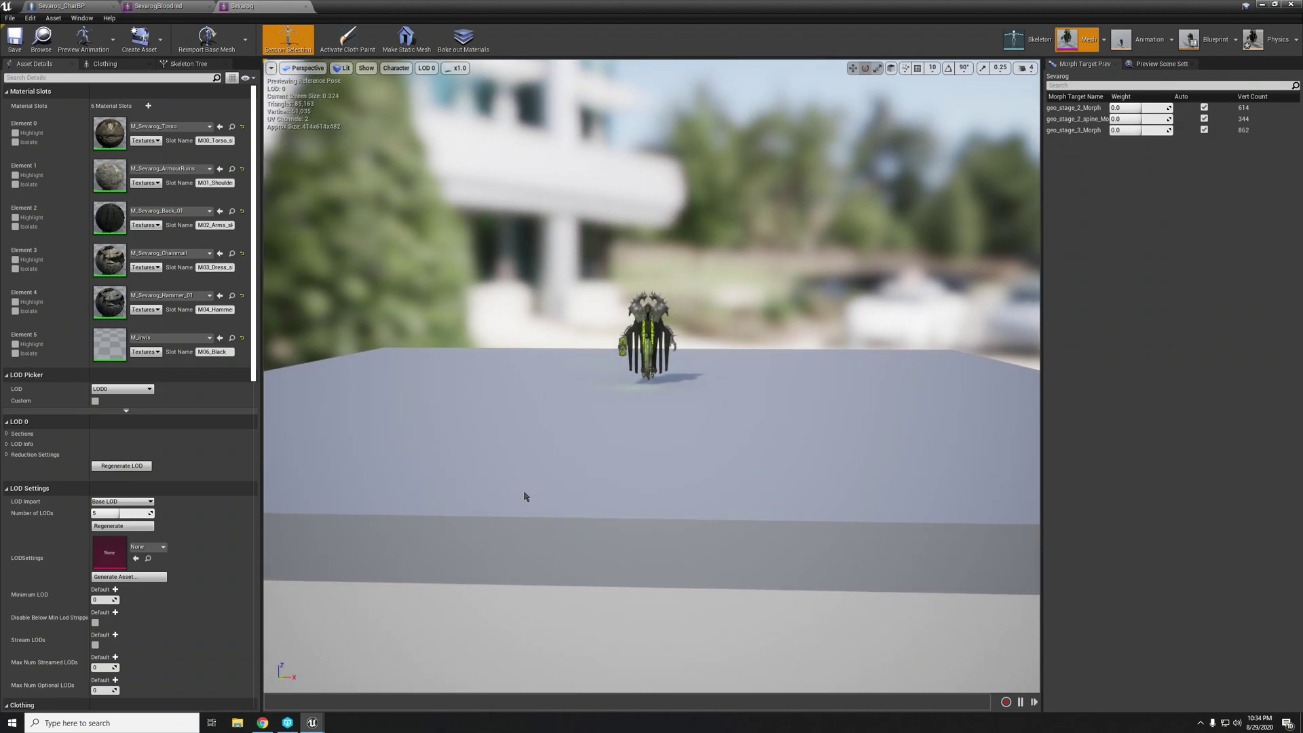
# - Preview the mesh at LOD 1 and LOD 2 from far and near, then return the preview to LOD 0
pyautogui.click(125, 389)
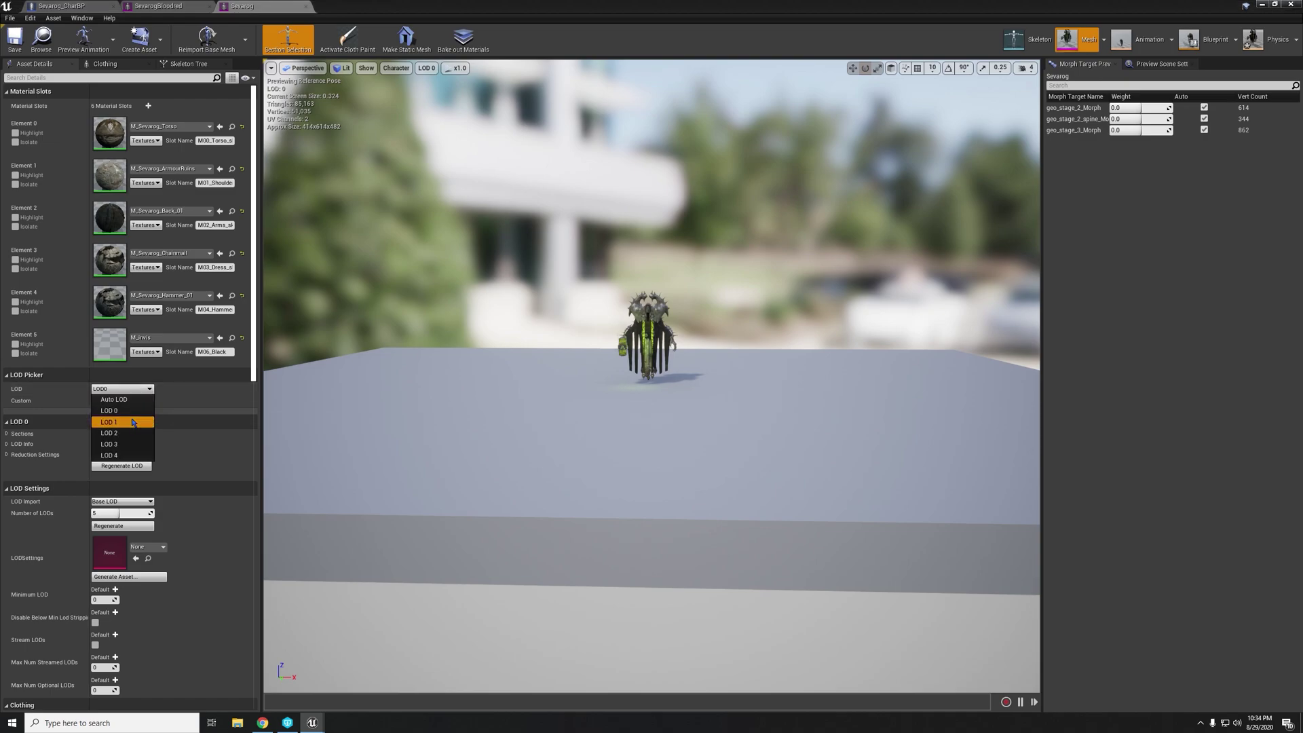
pyautogui.click(133, 421)
pyautogui.click(146, 389)
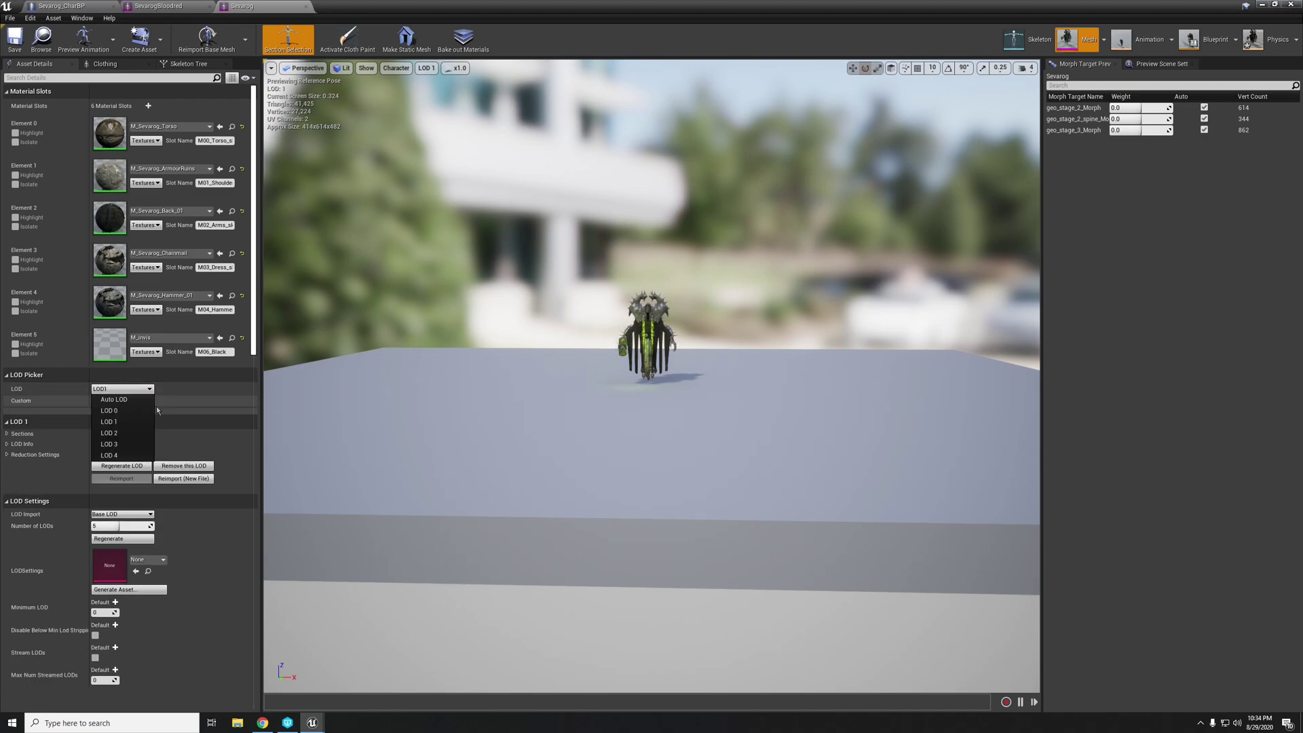
pyautogui.press('s')
pyautogui.moveTo(483, 394)
pyautogui.mouseDown(button='right')
pyautogui.moveTo(488, 374)
pyautogui.moveTo(473, 375)
pyautogui.mouseUp(button='right')
pyautogui.press('w')
pyautogui.moveTo(493, 319); pyautogui.dragTo(493, 323, button='right')
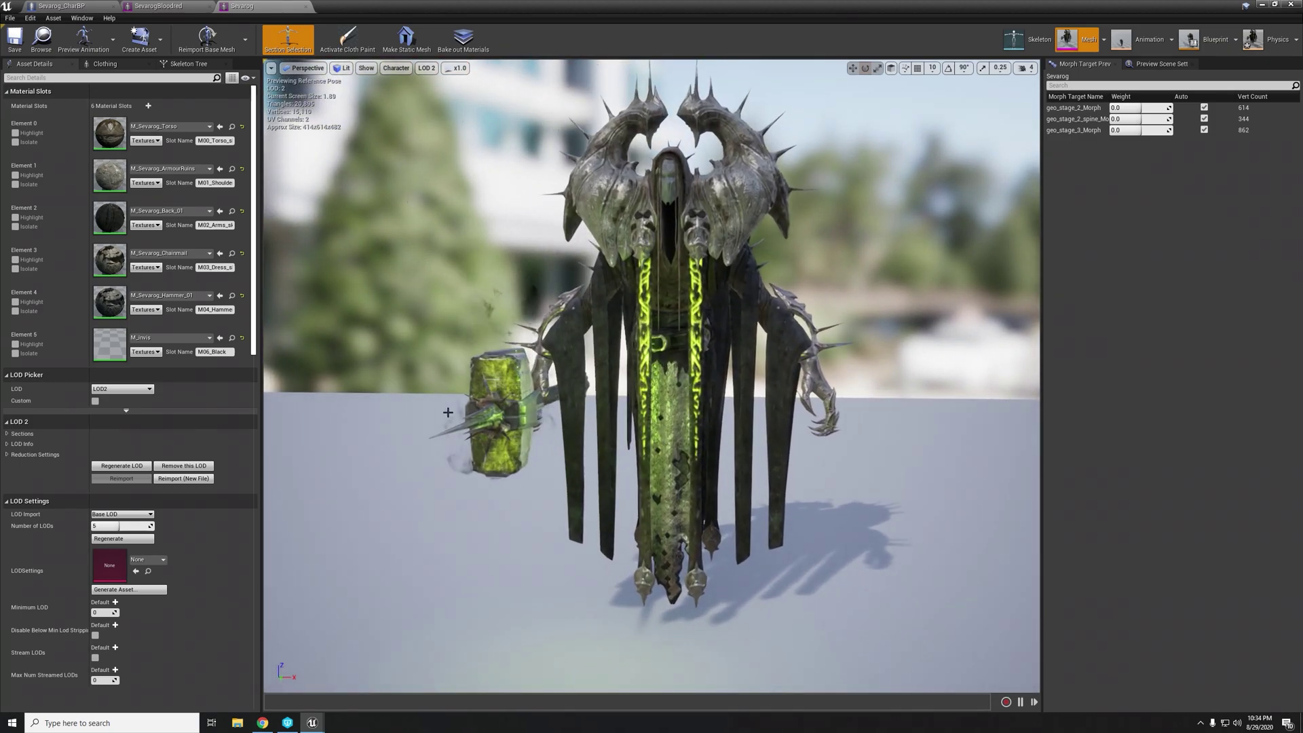
pyautogui.click(120, 390)
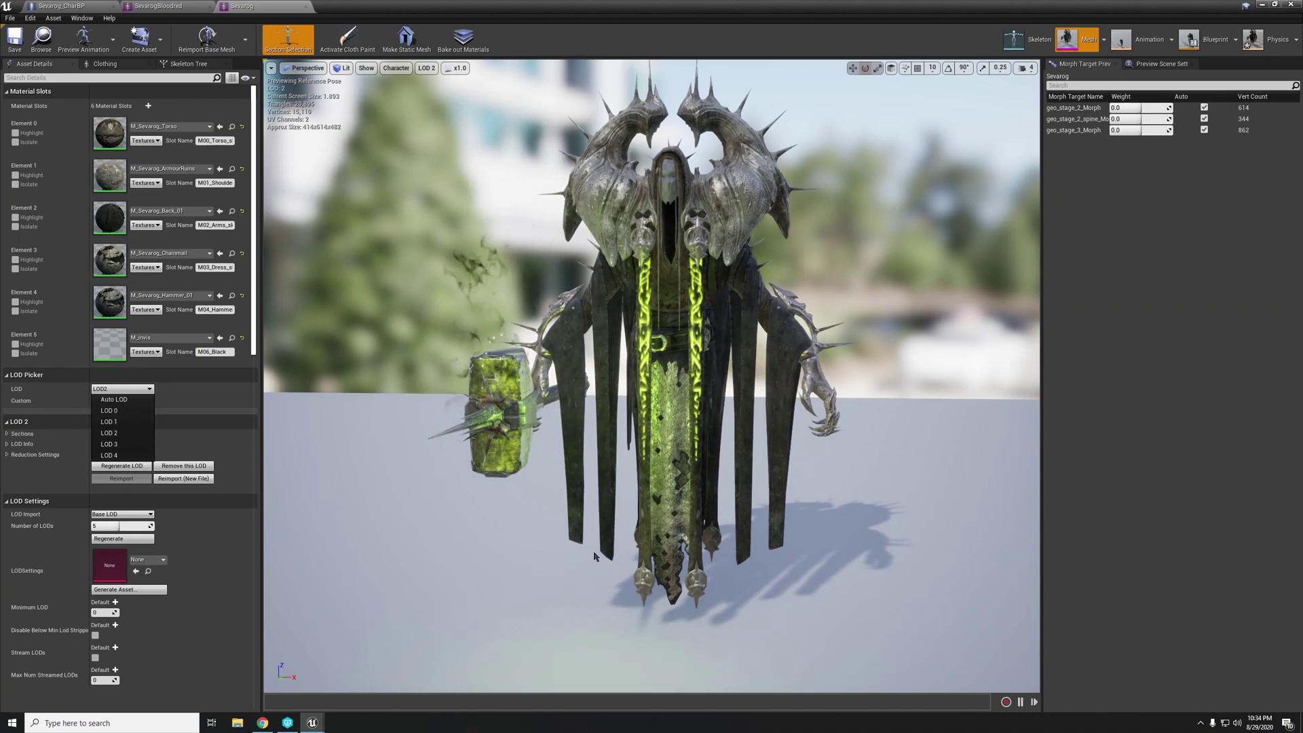
pyautogui.click(127, 411)
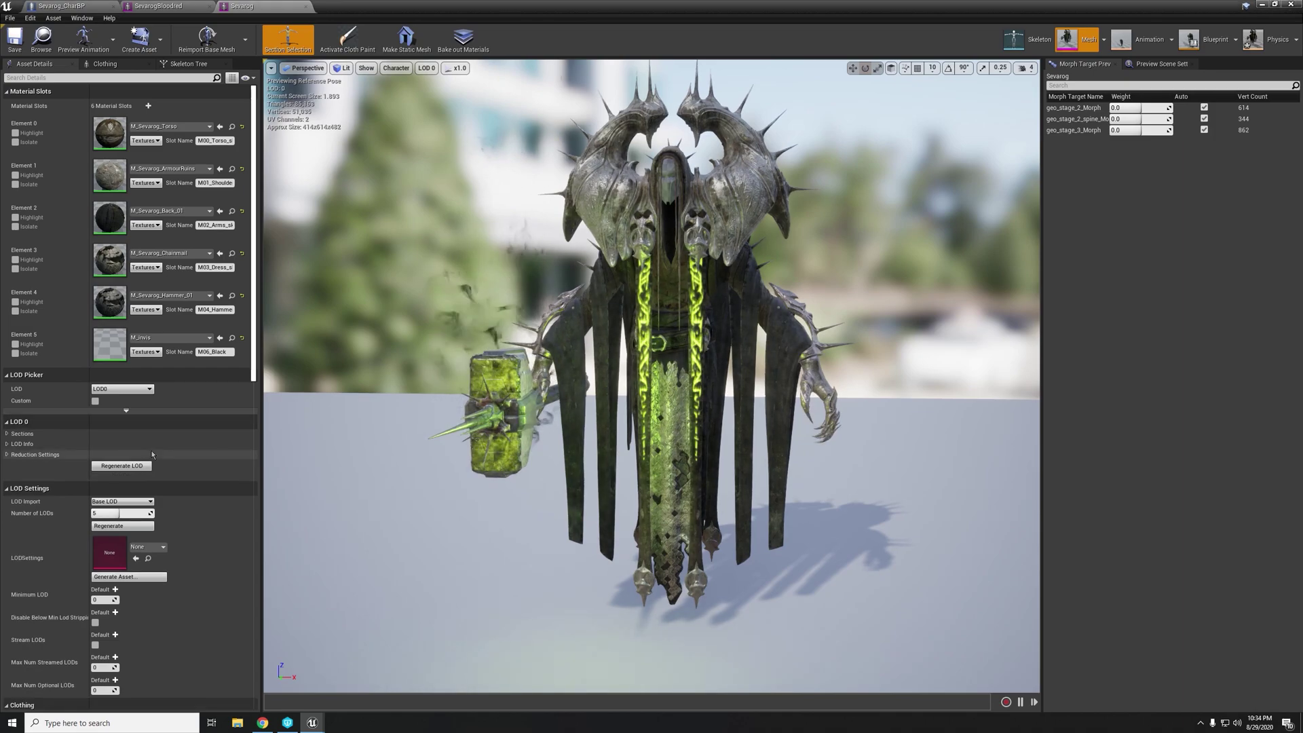
# - Create clothing data named 0_Cloth_Outer from the arms and outer cloth strips section, using the Sevarog_Extents physics asset
pyautogui.click(105, 63)
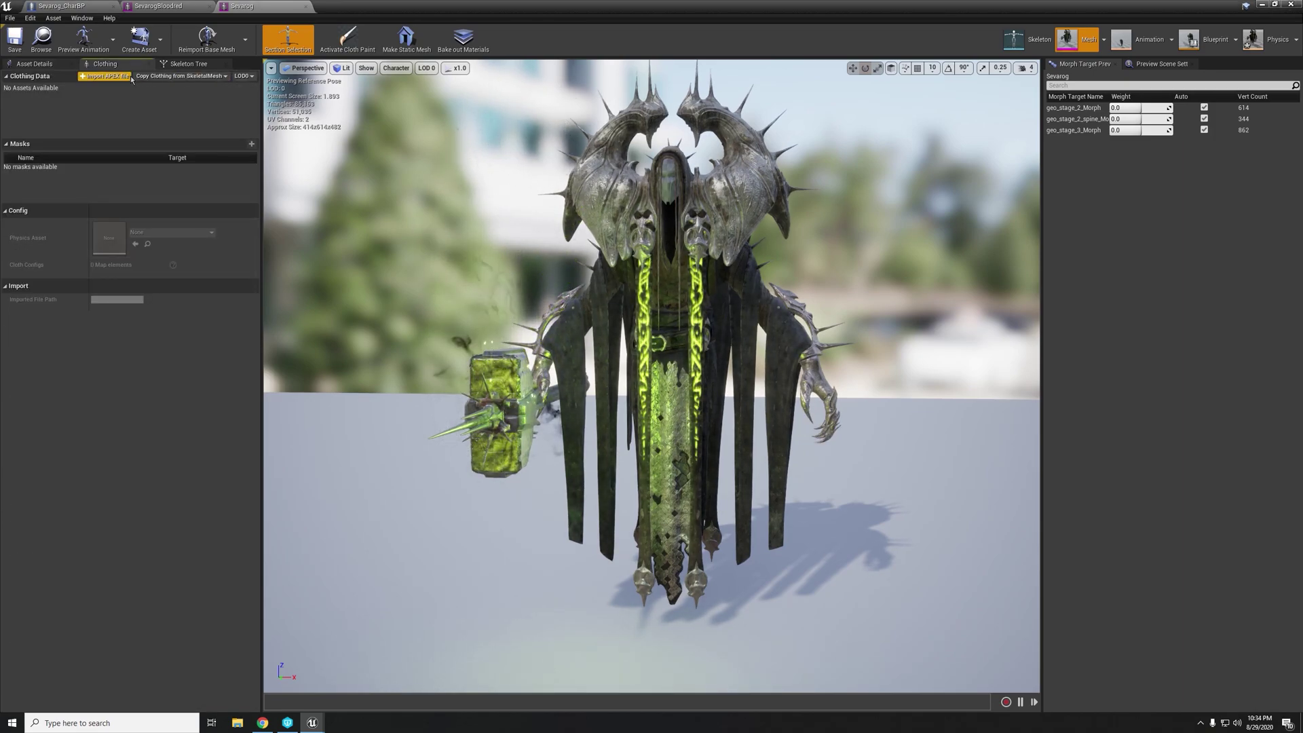
pyautogui.click(584, 405)
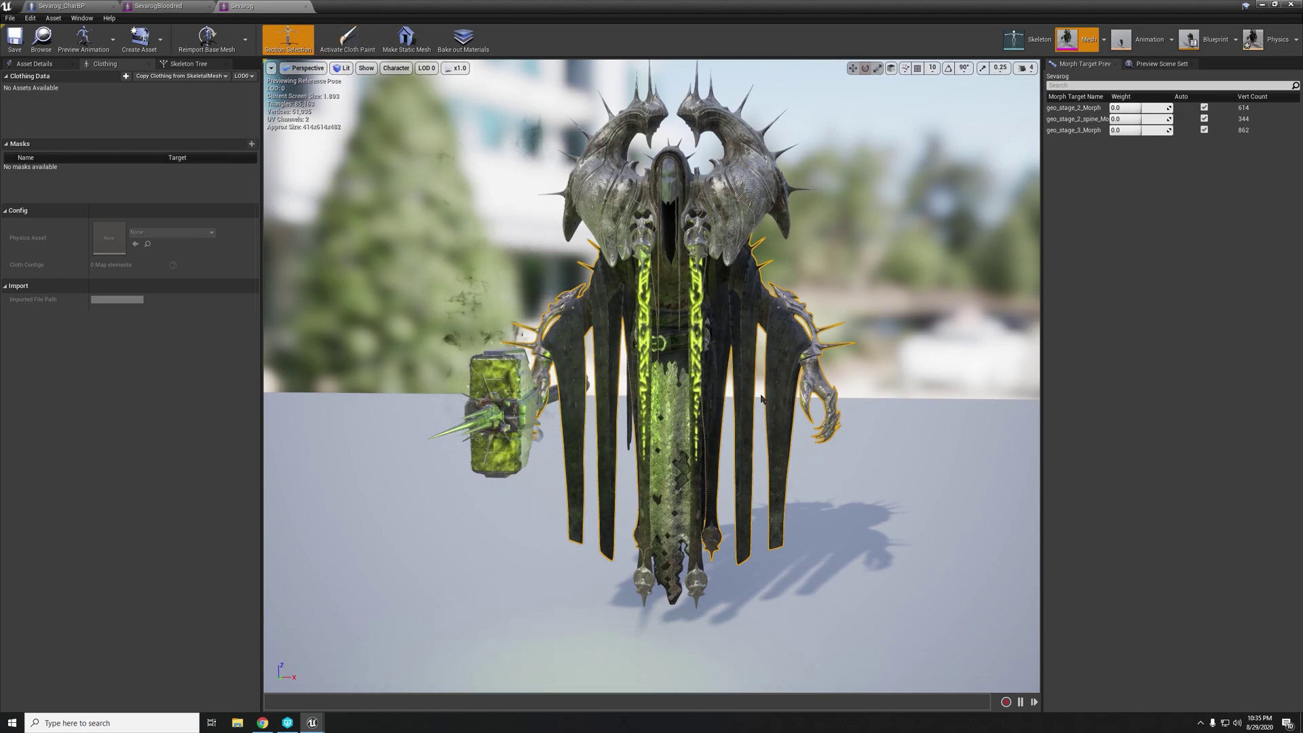
pyautogui.rightClick(582, 414)
pyautogui.moveTo(627, 467)
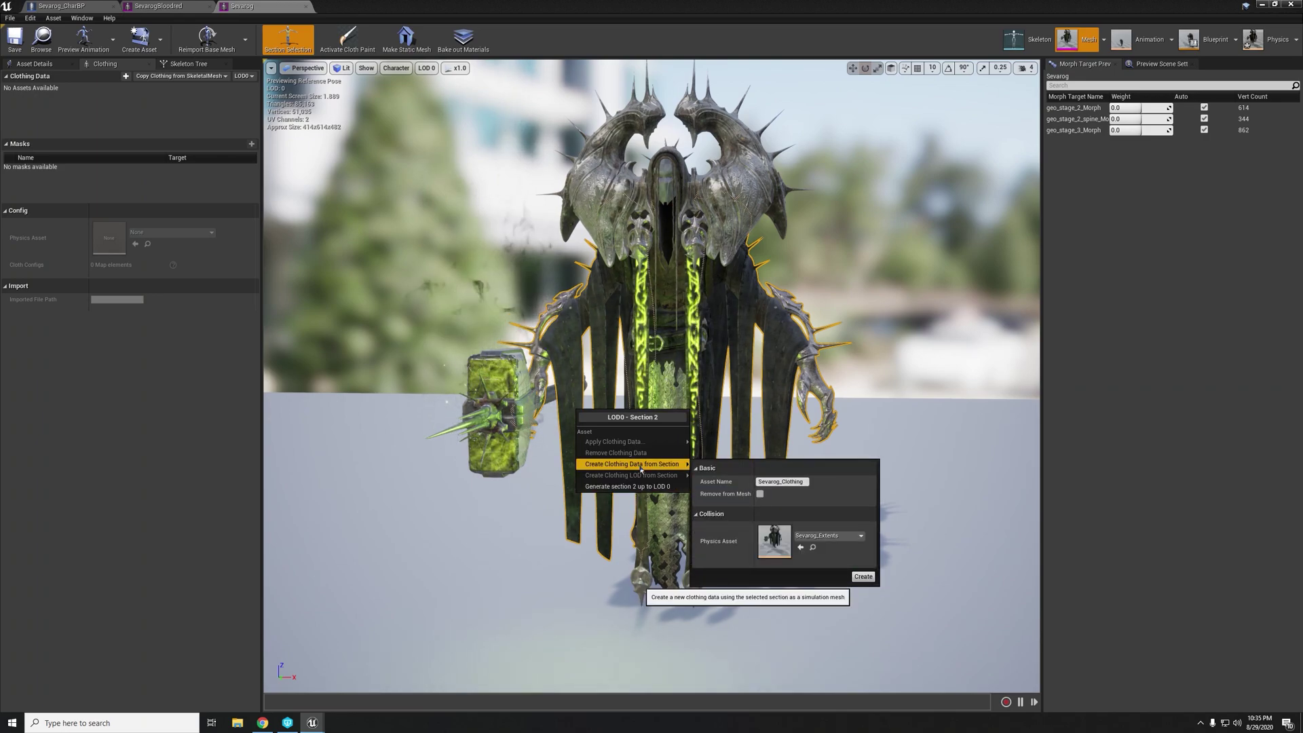
pyautogui.click(786, 481)
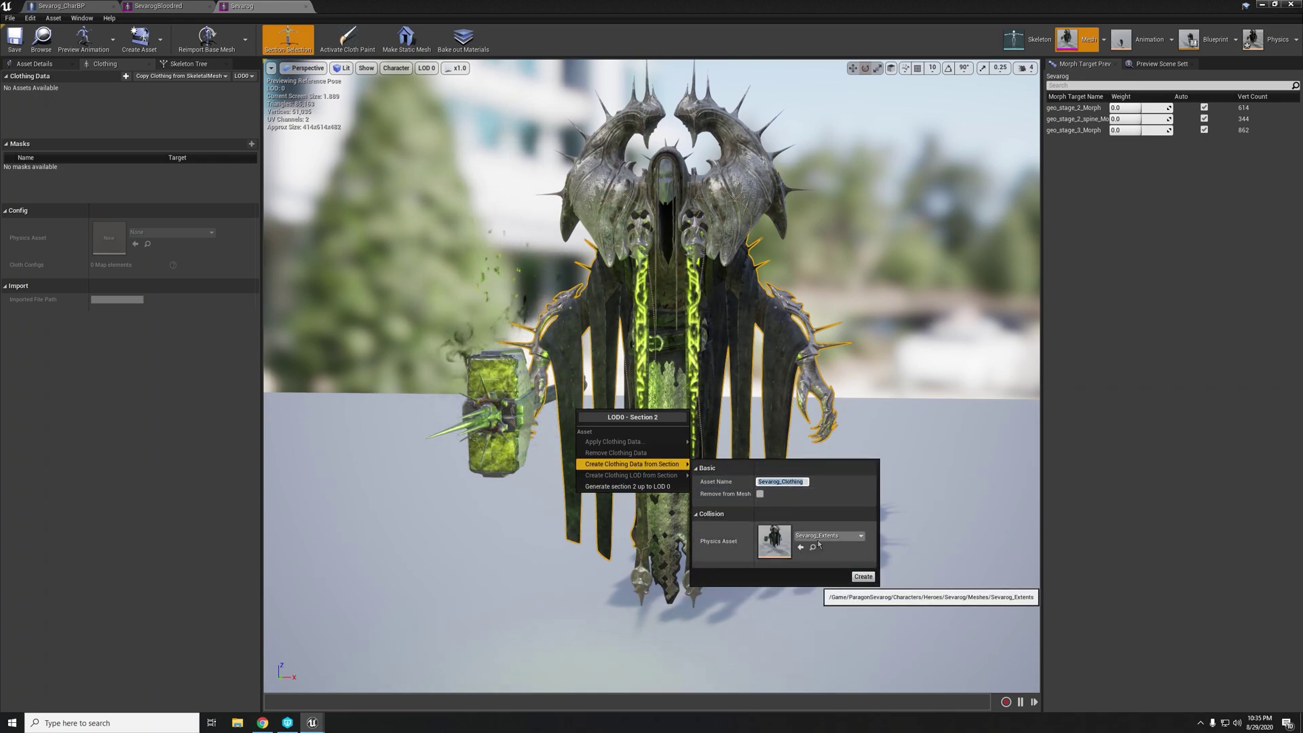
pyautogui.write('Clock')
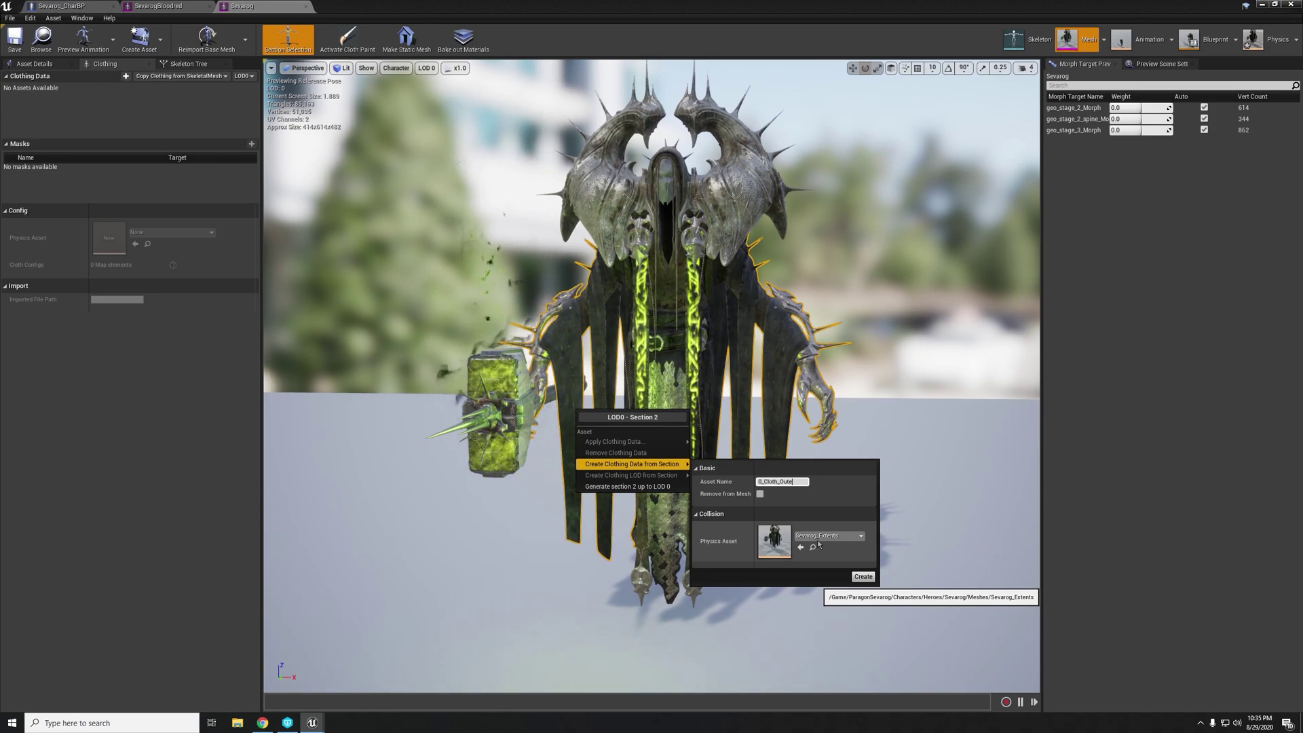
pyautogui.write('r')
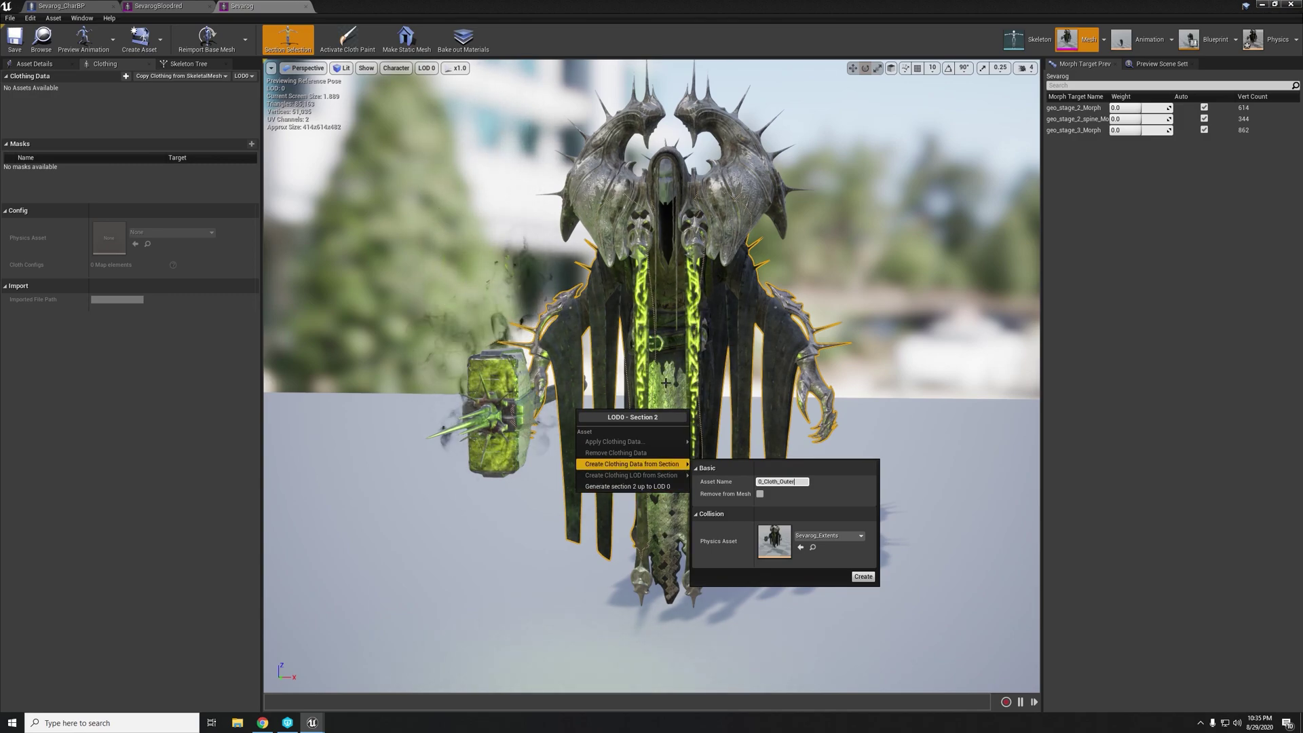
pyautogui.click(863, 581)
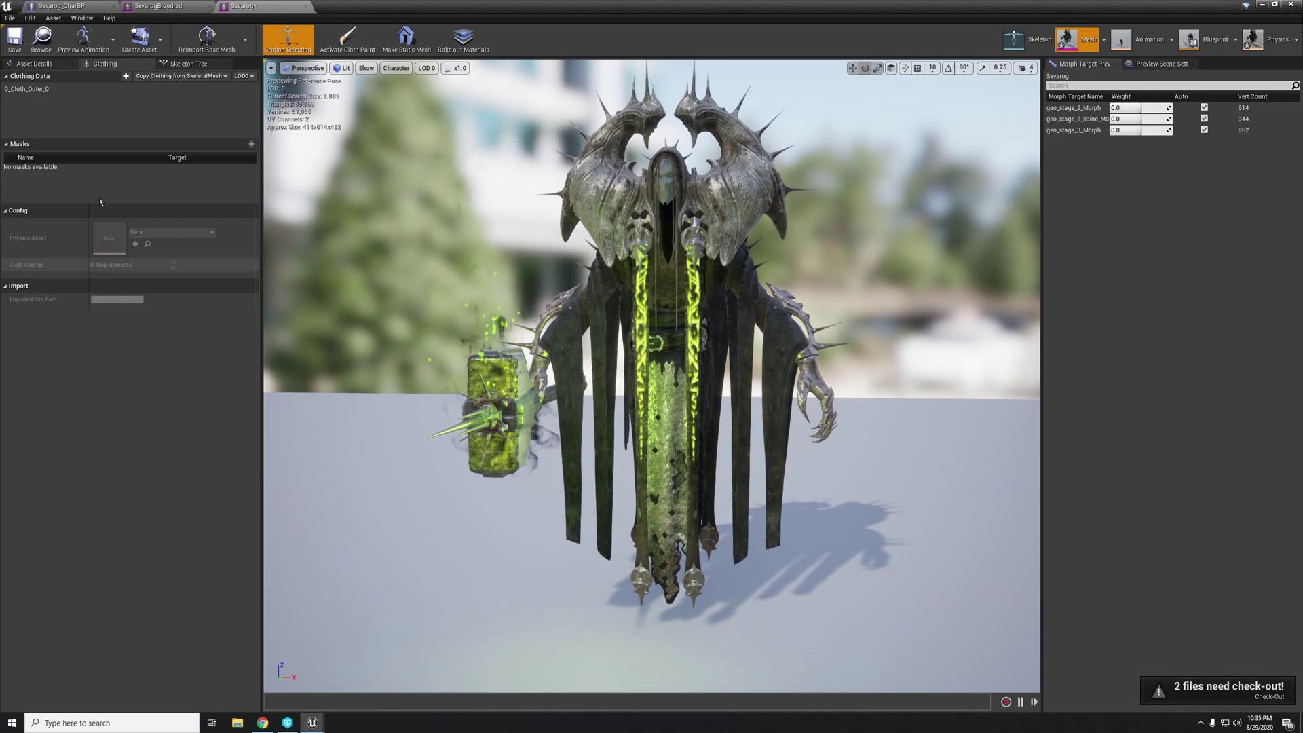
# - Activate cloth painting for 0_Cloth_Outer_0 and paint the lower outer strips on the hammer side from the front with value 100
pyautogui.click(27, 89)
pyautogui.click(362, 42)
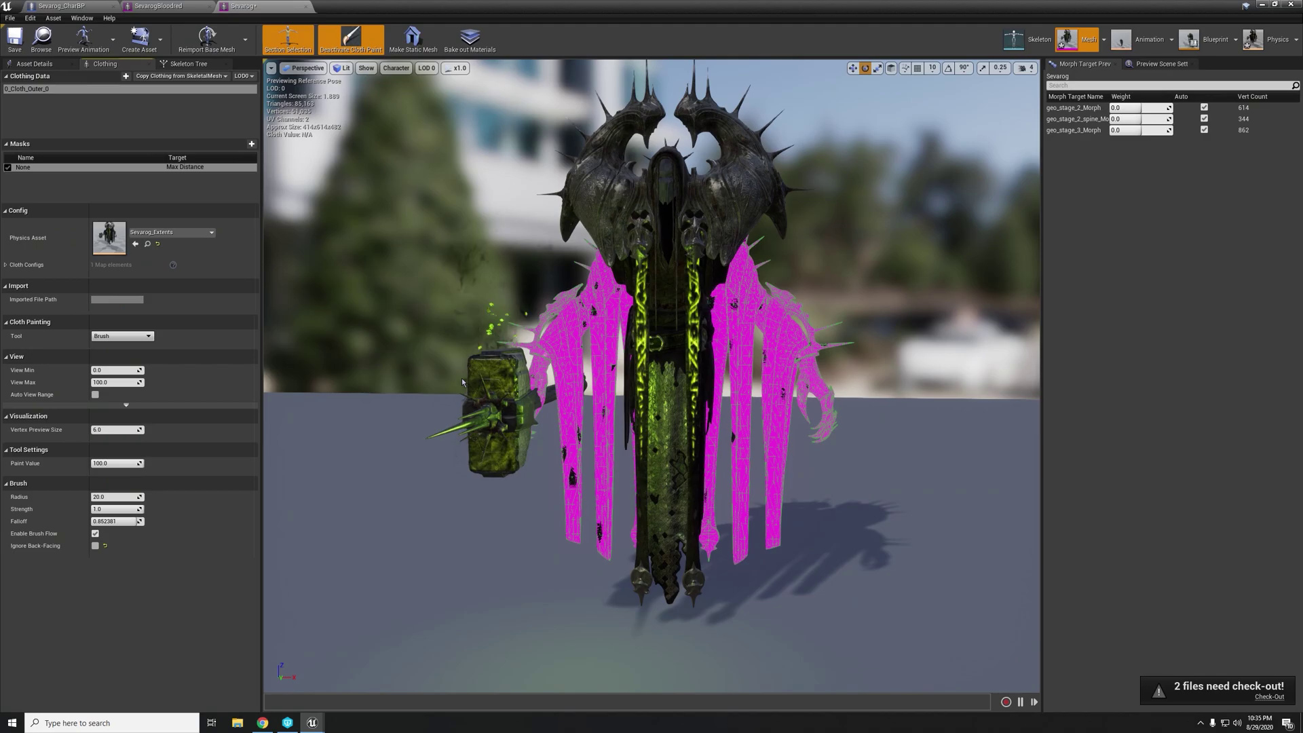
pyautogui.press('w')
pyautogui.moveTo(462, 377); pyautogui.dragTo(463, 407, button='right')
pyautogui.press('s')
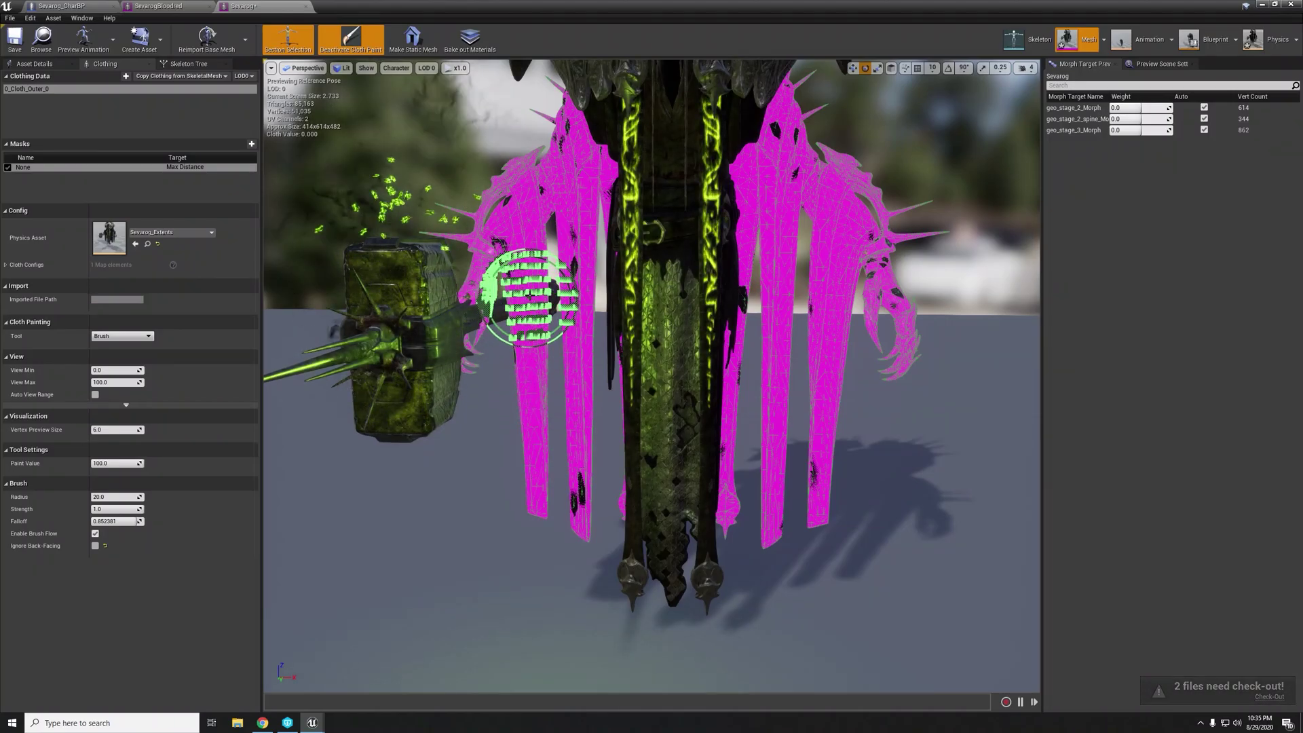
pyautogui.moveTo(568, 370)
pyautogui.mouseDown(button='right')
pyautogui.moveTo(534, 371)
pyautogui.moveTo(585, 369)
pyautogui.moveTo(576, 403)
pyautogui.moveTo(535, 400)
pyautogui.moveTo(559, 401)
pyautogui.mouseUp(button='right')
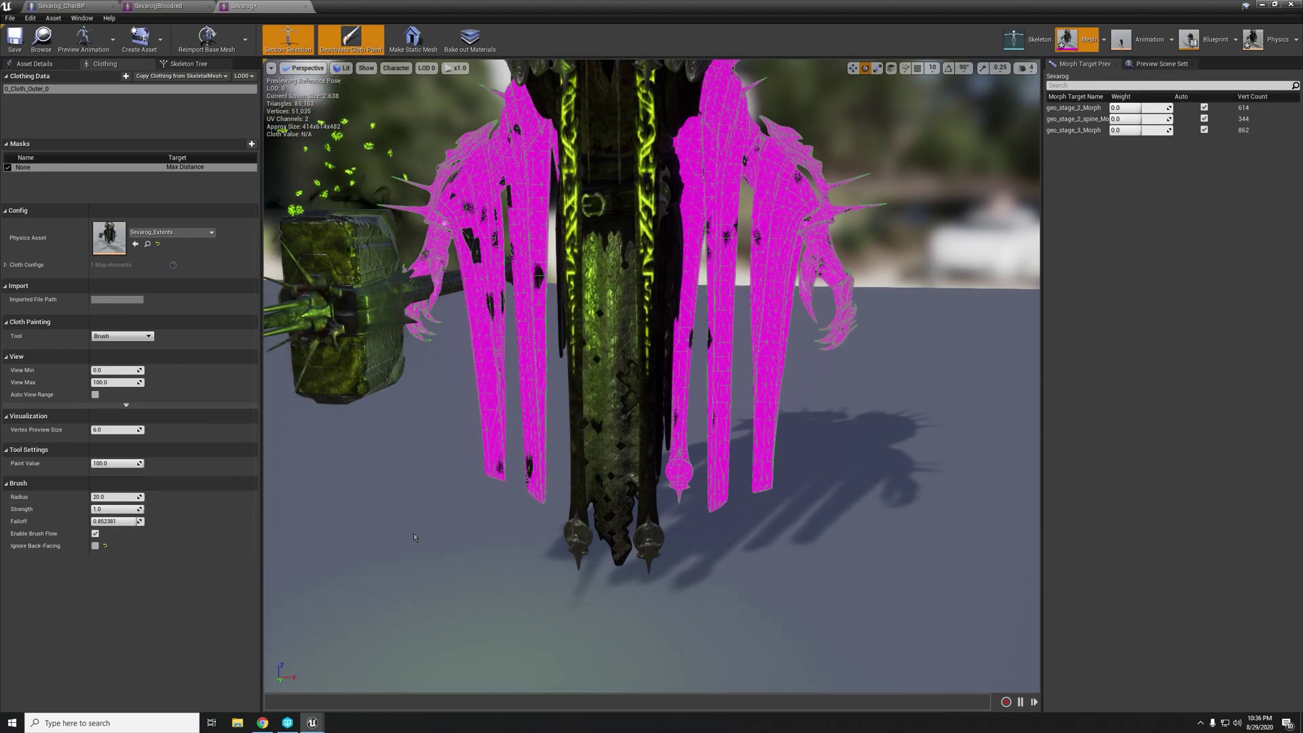
pyautogui.moveTo(464, 500)
pyautogui.mouseDown(button='right')
pyautogui.moveTo(429, 511)
pyautogui.moveTo(465, 497)
pyautogui.mouseUp(button='right')
pyautogui.moveTo(494, 441); pyautogui.dragTo(494, 405)
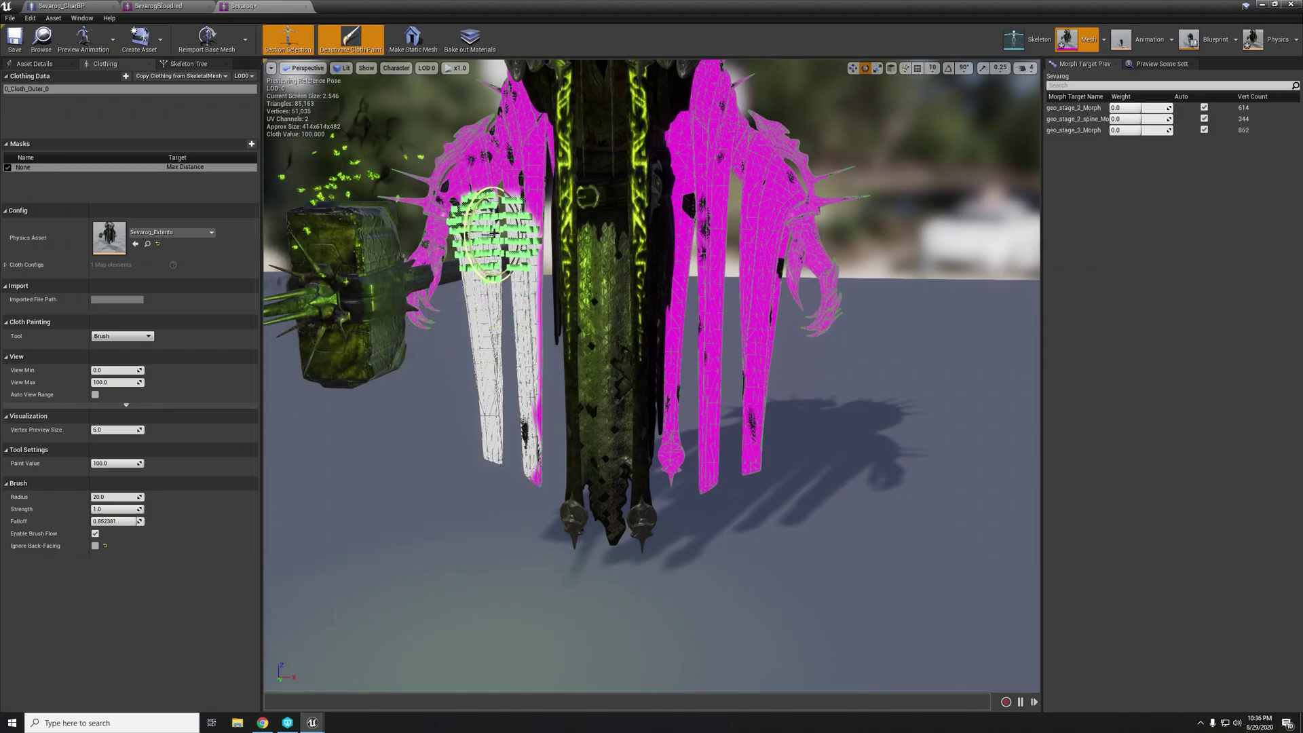
# - Paint the upper parts of the hammer-side strips with value 100, up towards the shoulder
pyautogui.moveTo(491, 218); pyautogui.dragTo(494, 221)
pyautogui.moveTo(502, 228)
pyautogui.mouseDown(button='right')
pyautogui.moveTo(489, 197)
pyautogui.moveTo(517, 242)
pyautogui.mouseUp(button='right')
pyautogui.press('w')
pyautogui.moveTo(513, 258)
pyautogui.mouseDown()
pyautogui.moveTo(523, 538)
pyautogui.moveTo(541, 568)
pyautogui.moveTo(523, 451)
pyautogui.moveTo(536, 273)
pyautogui.mouseUp()
pyautogui.moveTo(539, 224); pyautogui.dragTo(542, 177)
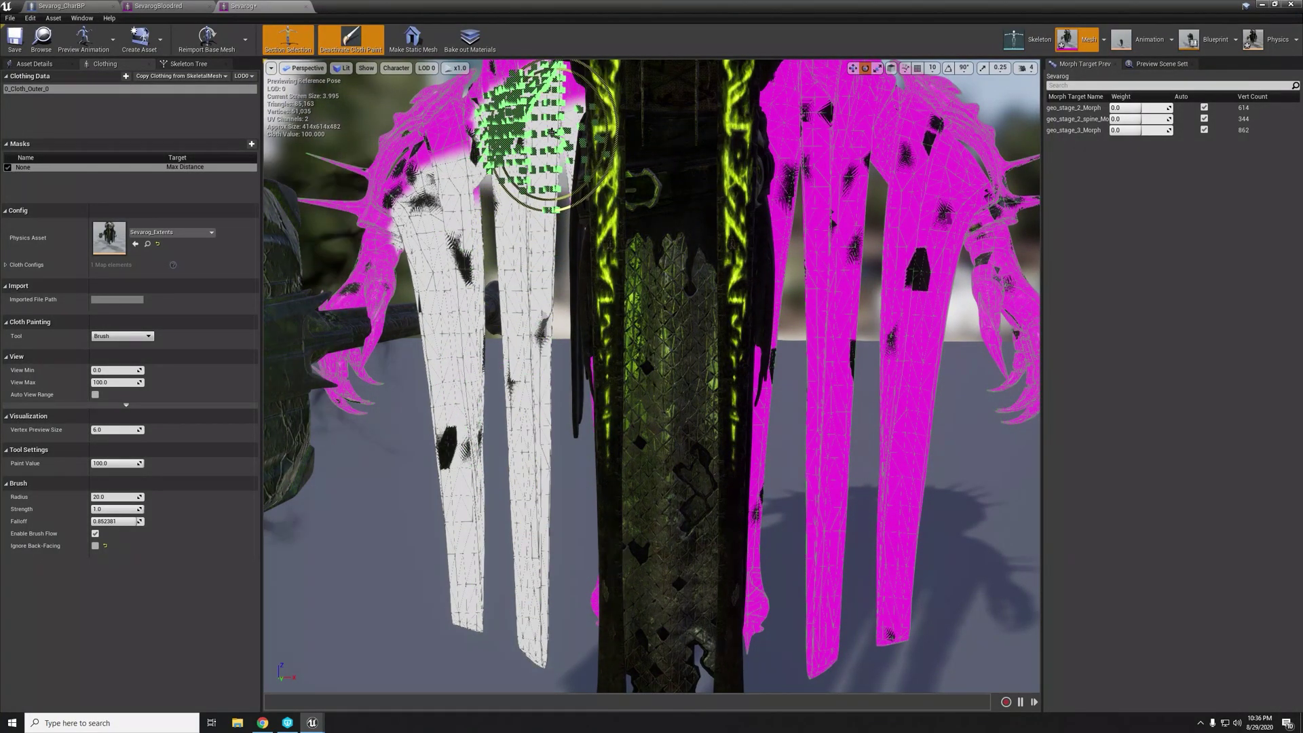
# - Paint both inner strips with the skull-like ends from the character's back with value 100, from their tips to their upper ends
pyautogui.scroll(-5, 582, 233)
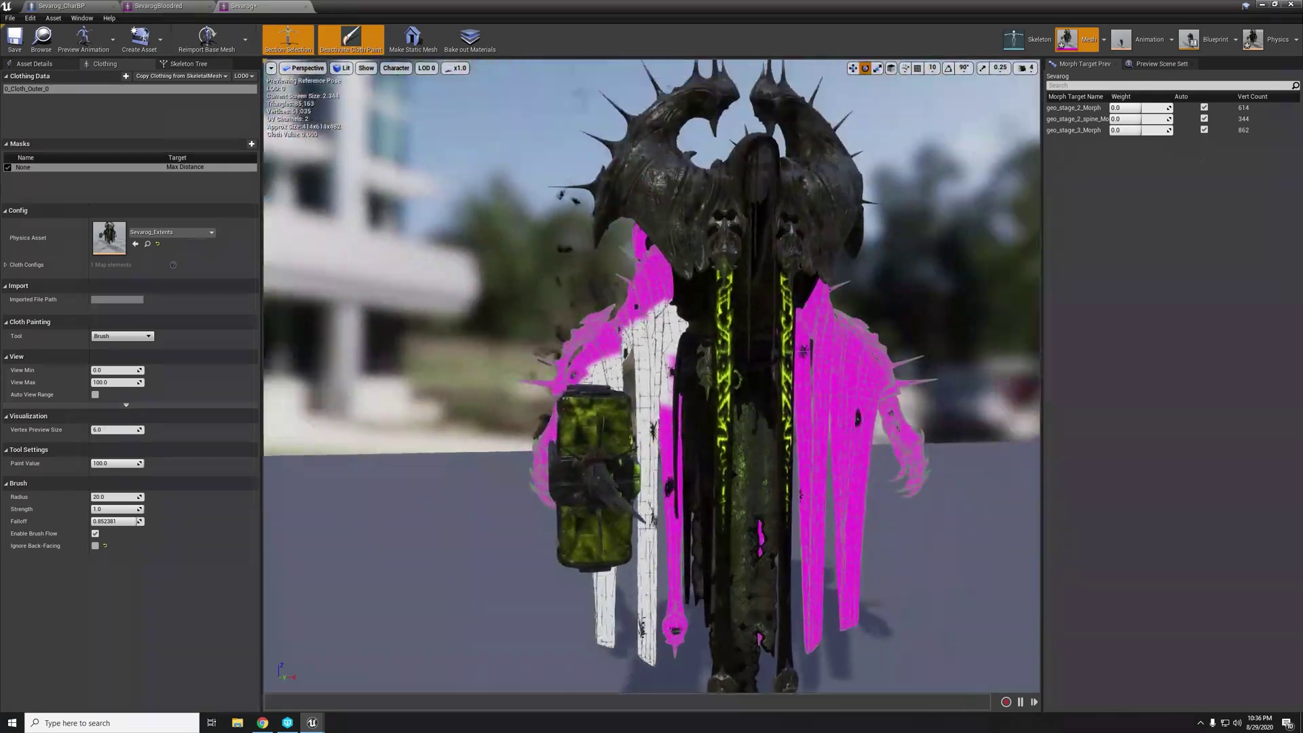
pyautogui.moveTo(582, 233); pyautogui.dragTo(991, 261, button='right')
pyautogui.scroll(-5, 591, 457)
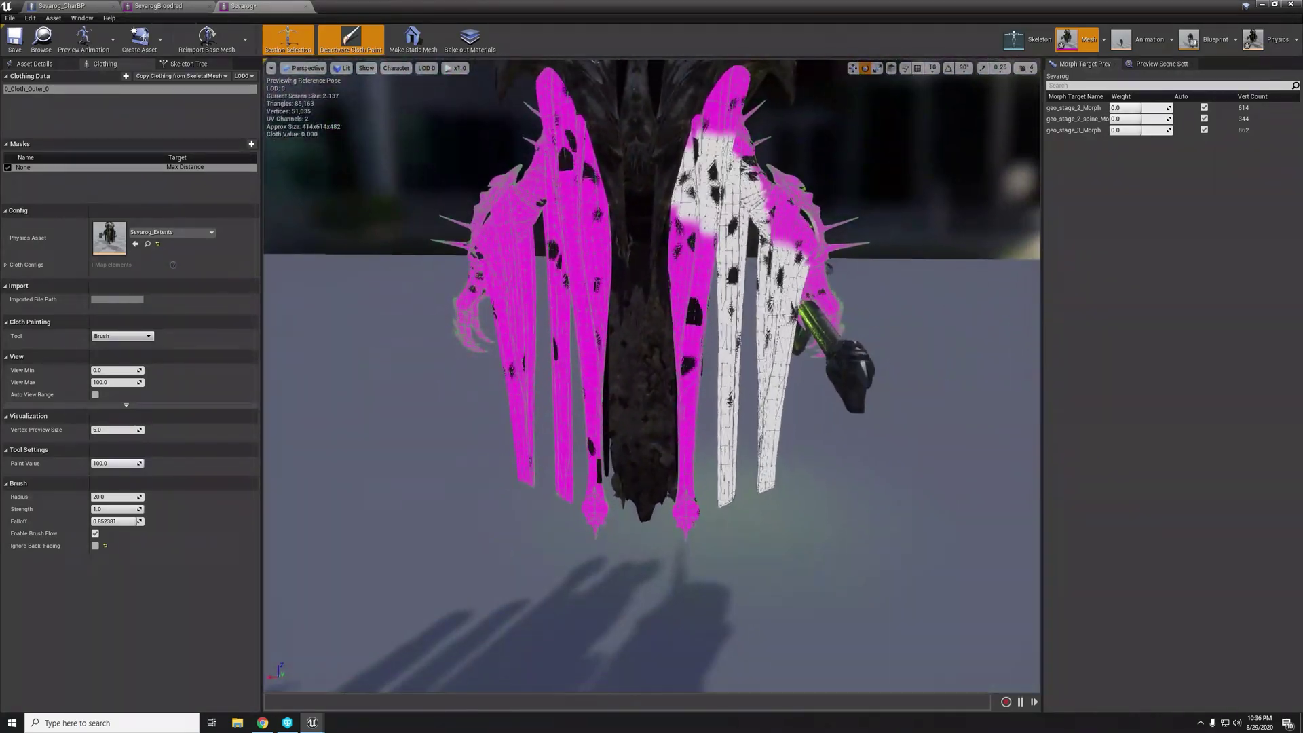
pyautogui.moveTo(686, 495); pyautogui.dragTo(679, 289)
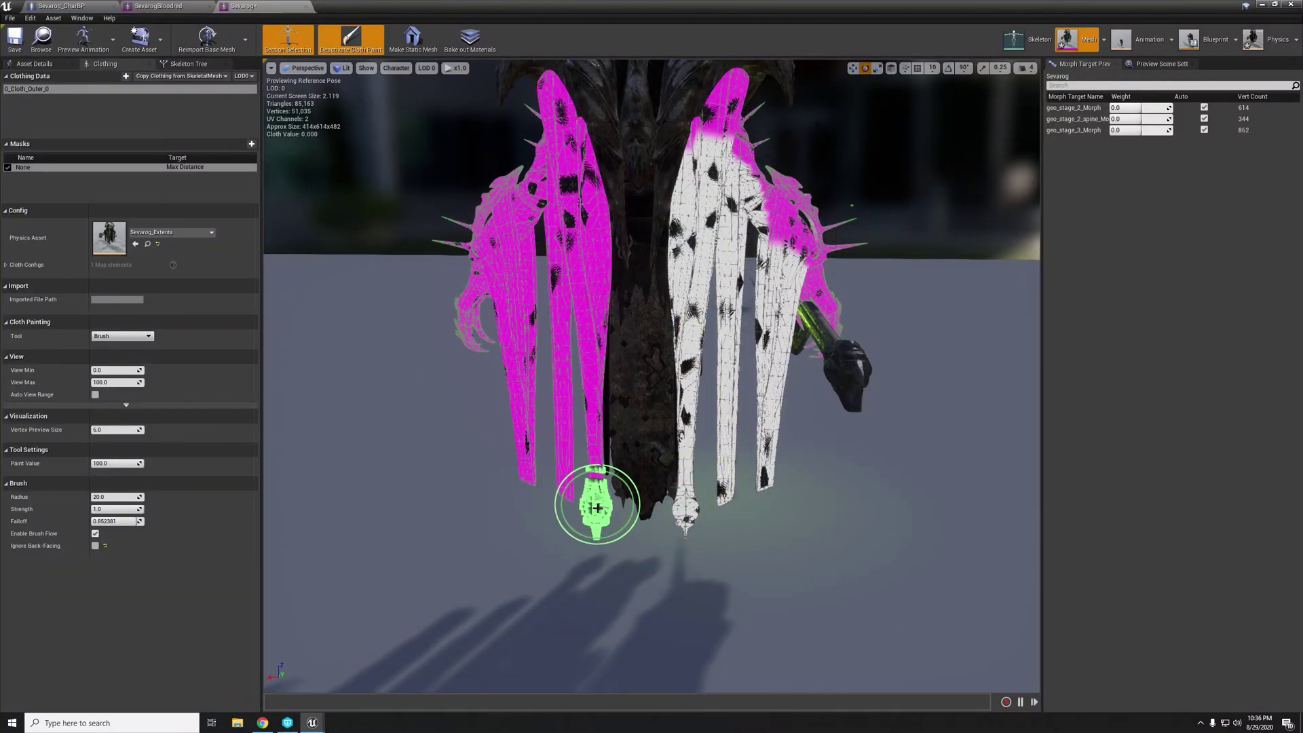
pyautogui.moveTo(595, 508)
pyautogui.mouseDown()
pyautogui.moveTo(588, 190)
pyautogui.moveTo(567, 99)
pyautogui.mouseUp()
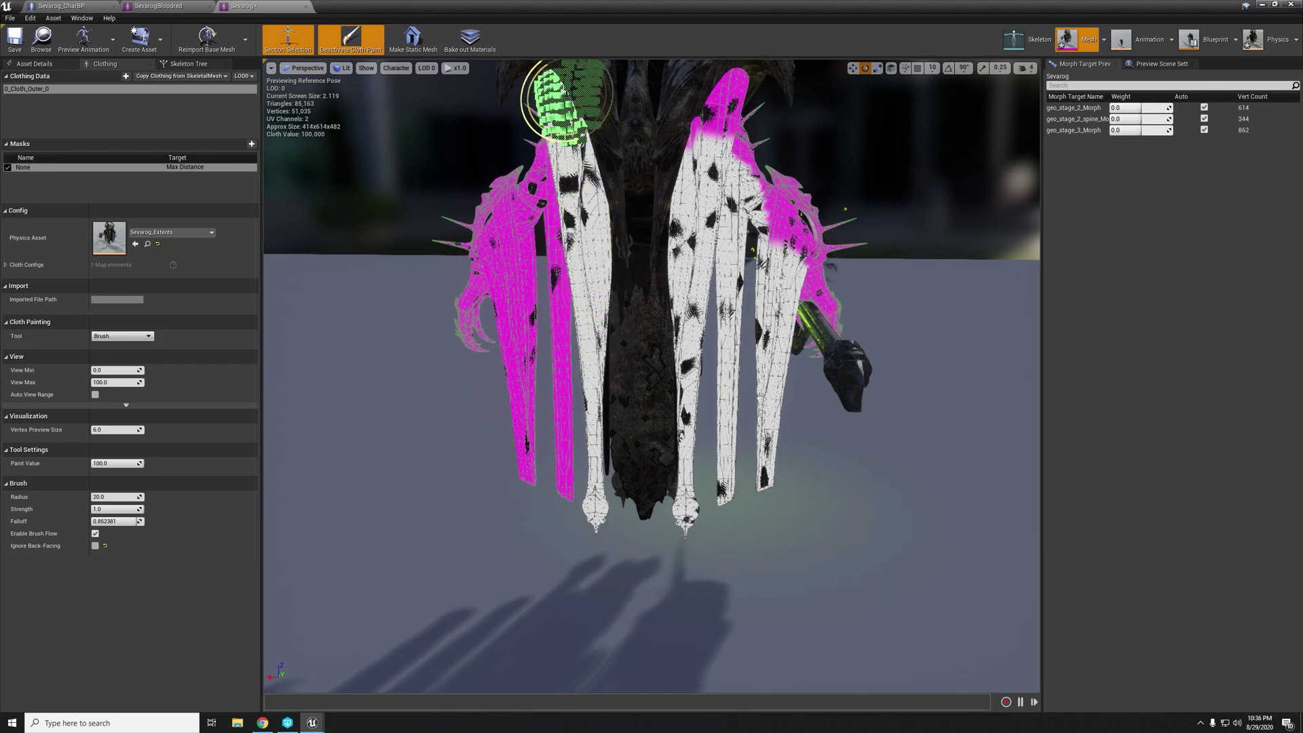
pyautogui.moveTo(699, 142); pyautogui.dragTo(713, 100)
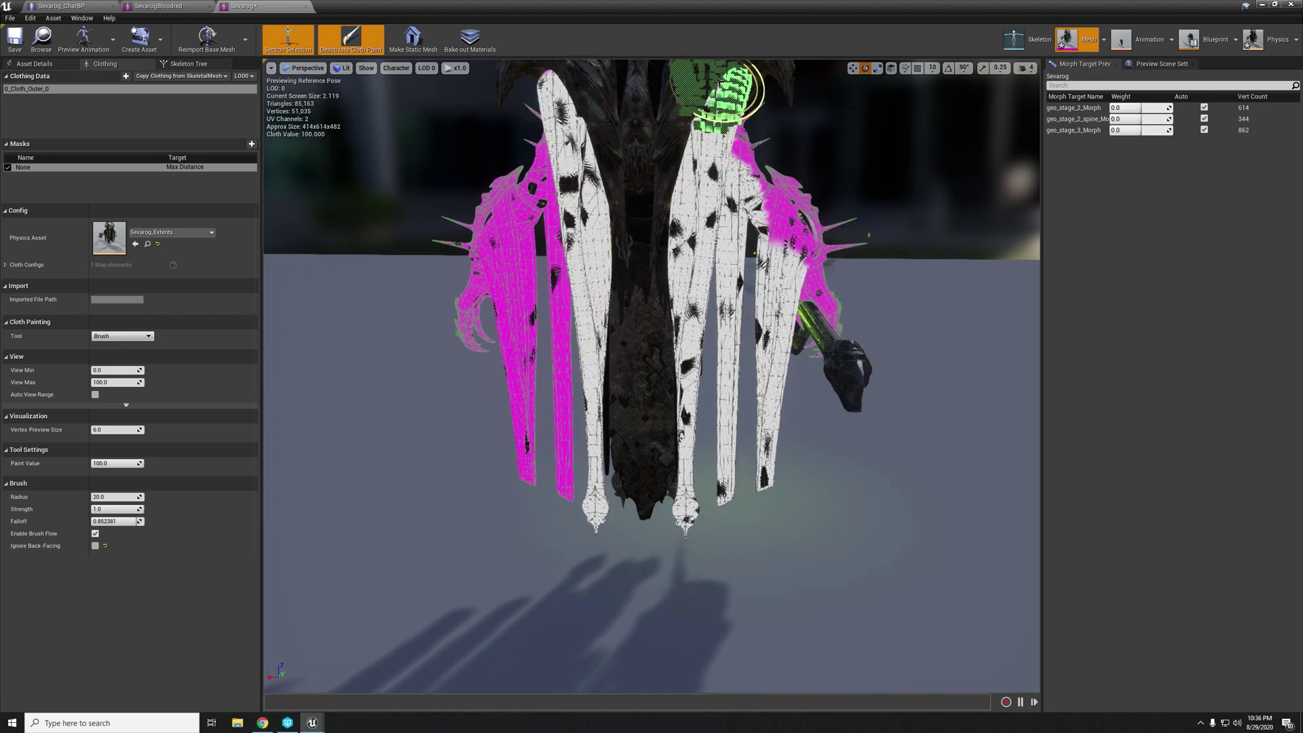
pyautogui.moveTo(631, 162)
pyautogui.keyDown('alt'); pyautogui.mouseDown()
pyautogui.moveTo(743, 162)
pyautogui.moveTo(573, 102)
pyautogui.moveTo(574, 90)
pyautogui.mouseUp(); pyautogui.keyUp('alt')
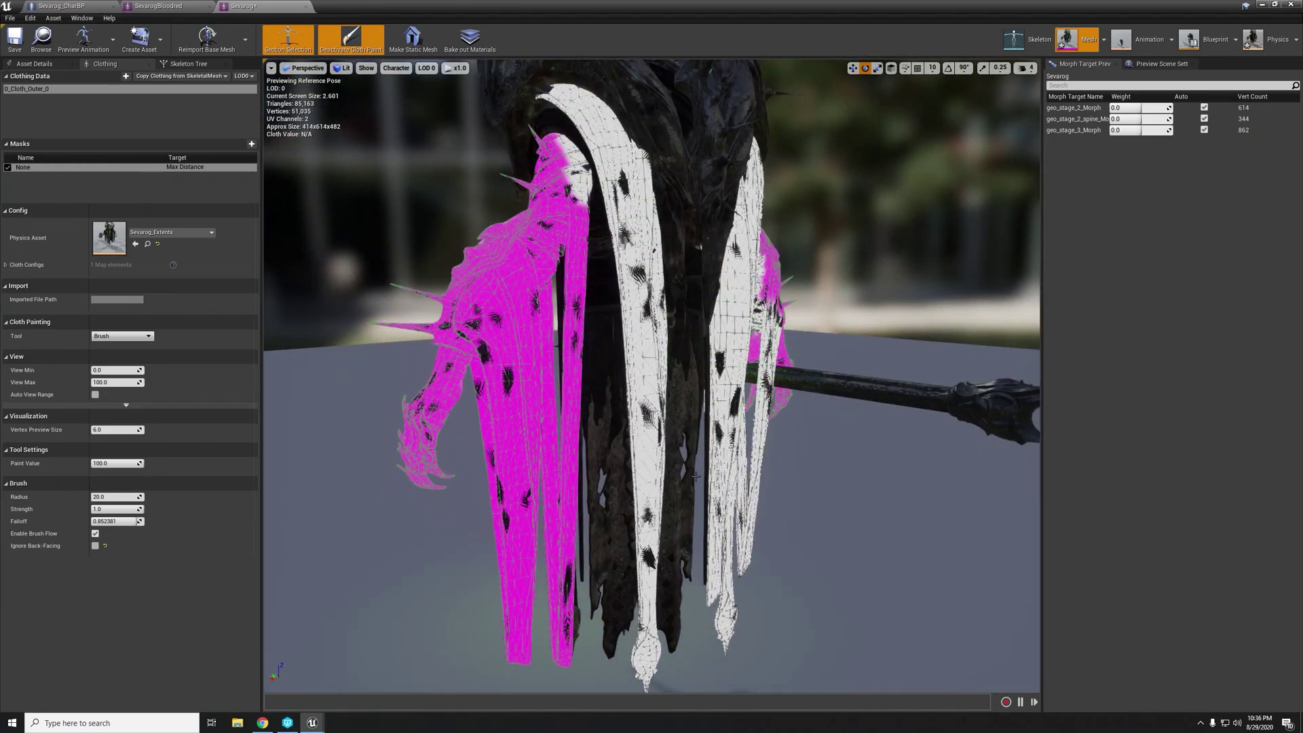
# - Paint the remaining outer strips on the free-arm side with value 100, leaving the hand and forearm spikes unpainted, and finish cloth painting
pyautogui.moveTo(524, 642)
pyautogui.mouseDown()
pyautogui.moveTo(523, 349)
pyautogui.moveTo(577, 318)
pyautogui.moveTo(556, 321)
pyautogui.moveTo(573, 291)
pyautogui.moveTo(547, 378)
pyautogui.moveTo(581, 631)
pyautogui.moveTo(569, 553)
pyautogui.mouseUp()
pyautogui.press('a')
pyautogui.moveTo(568, 553); pyautogui.dragTo(923, 564, button='right')
pyautogui.press('s')
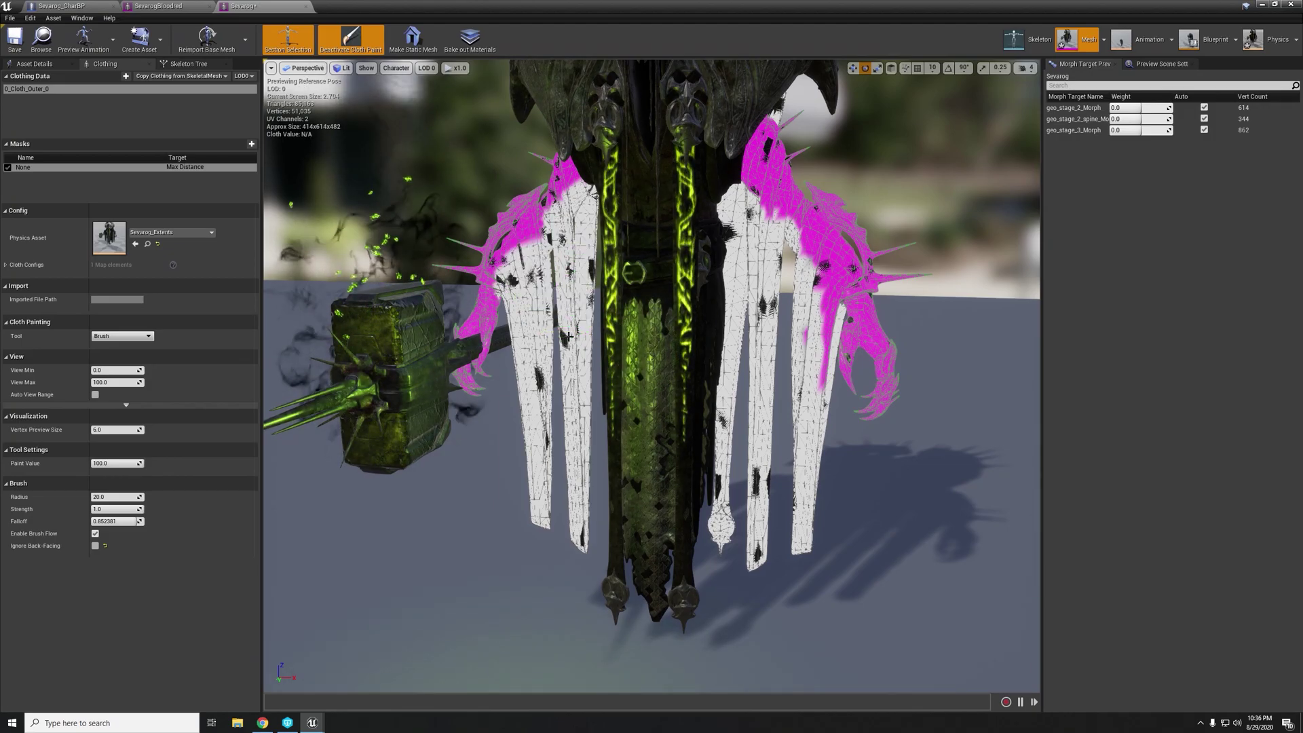
pyautogui.click(350, 41)
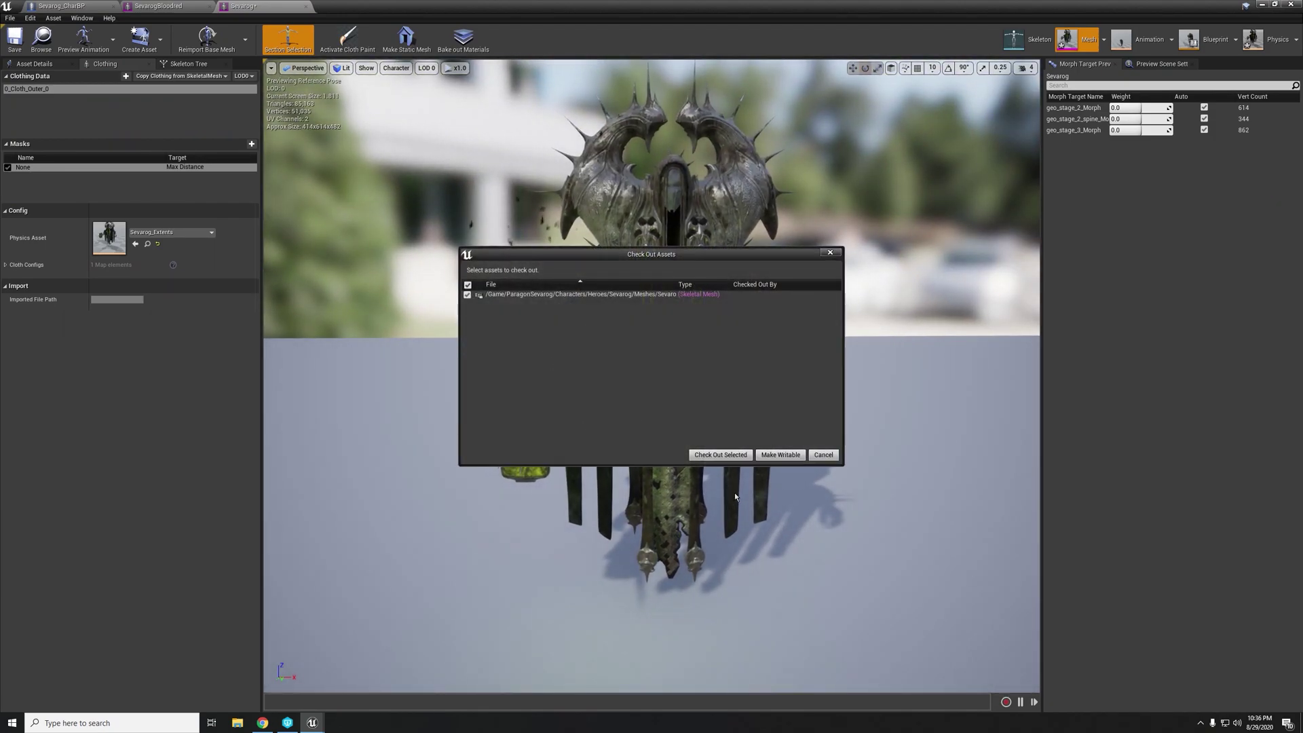
# - Check out the Sevarog skeletal mesh and apply the 0_Cloth_Outer_0 LOD0 clothing data to the arms and outer cloth section
pyautogui.click(721, 456)
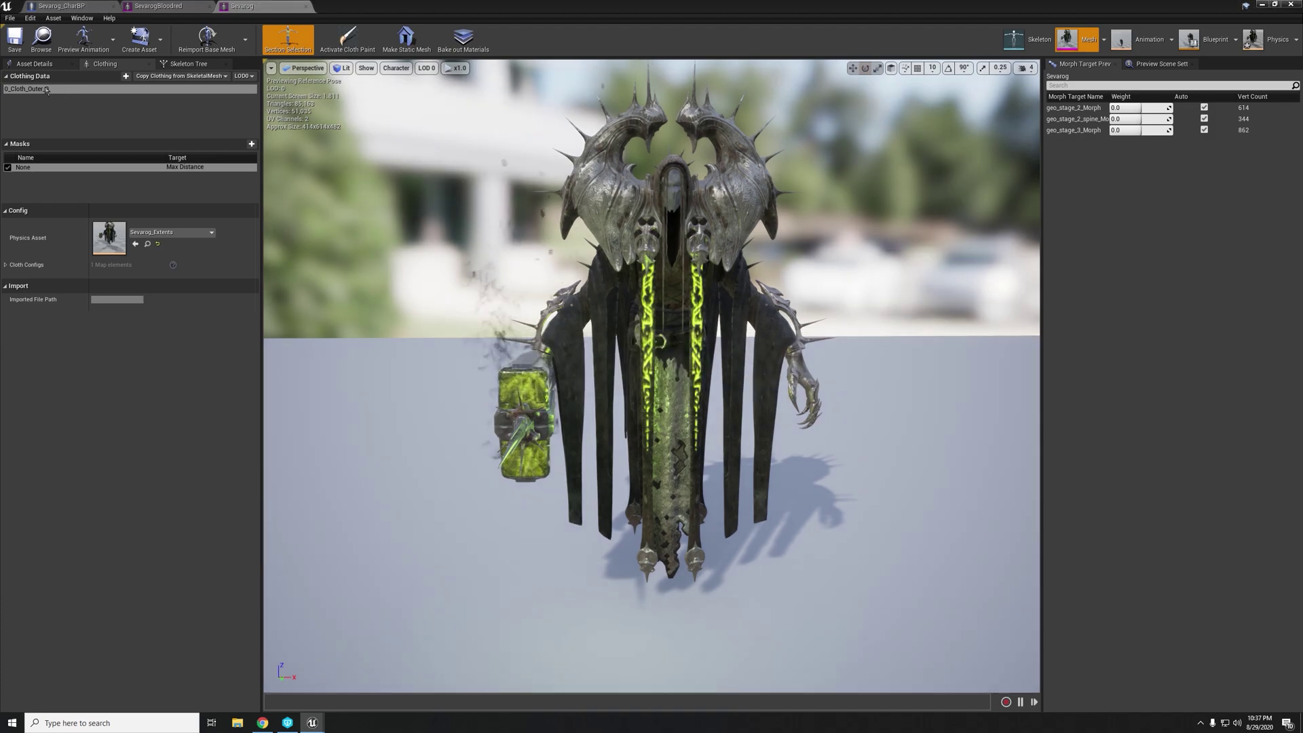
pyautogui.doubleClick(81, 89)
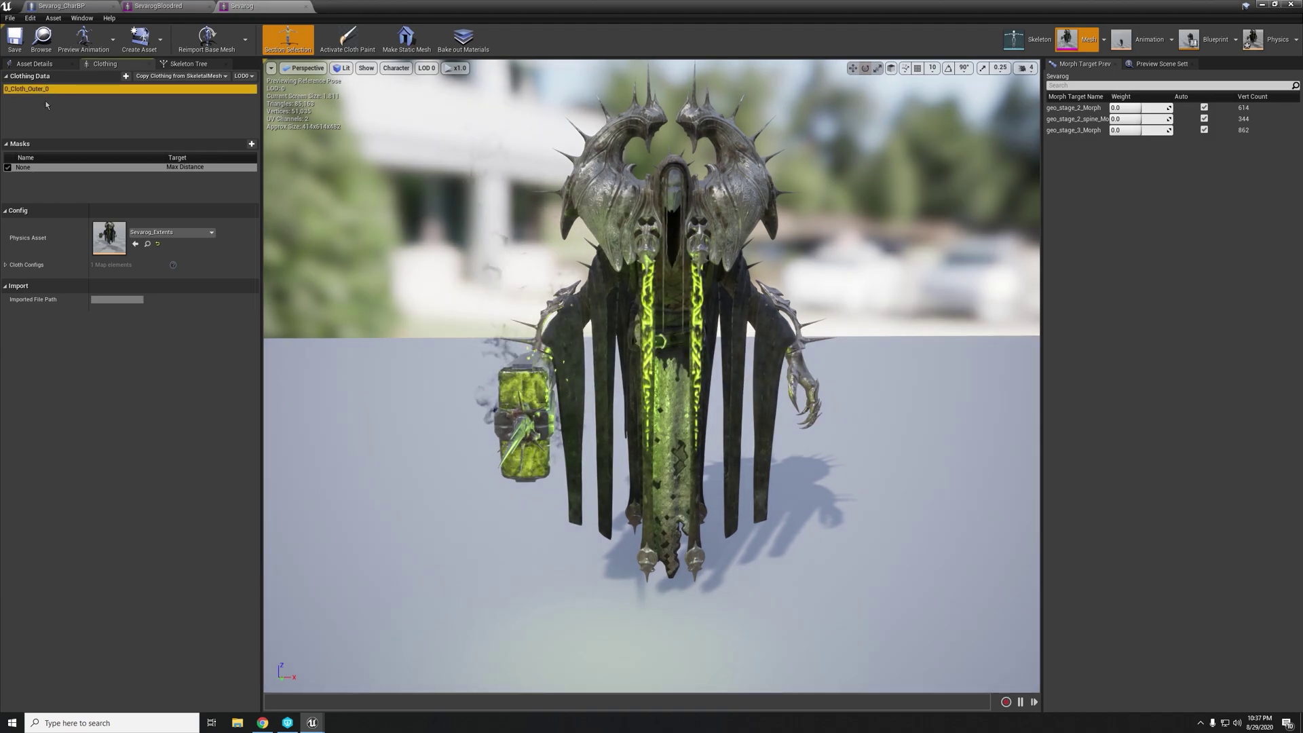
pyautogui.rightClick(573, 385)
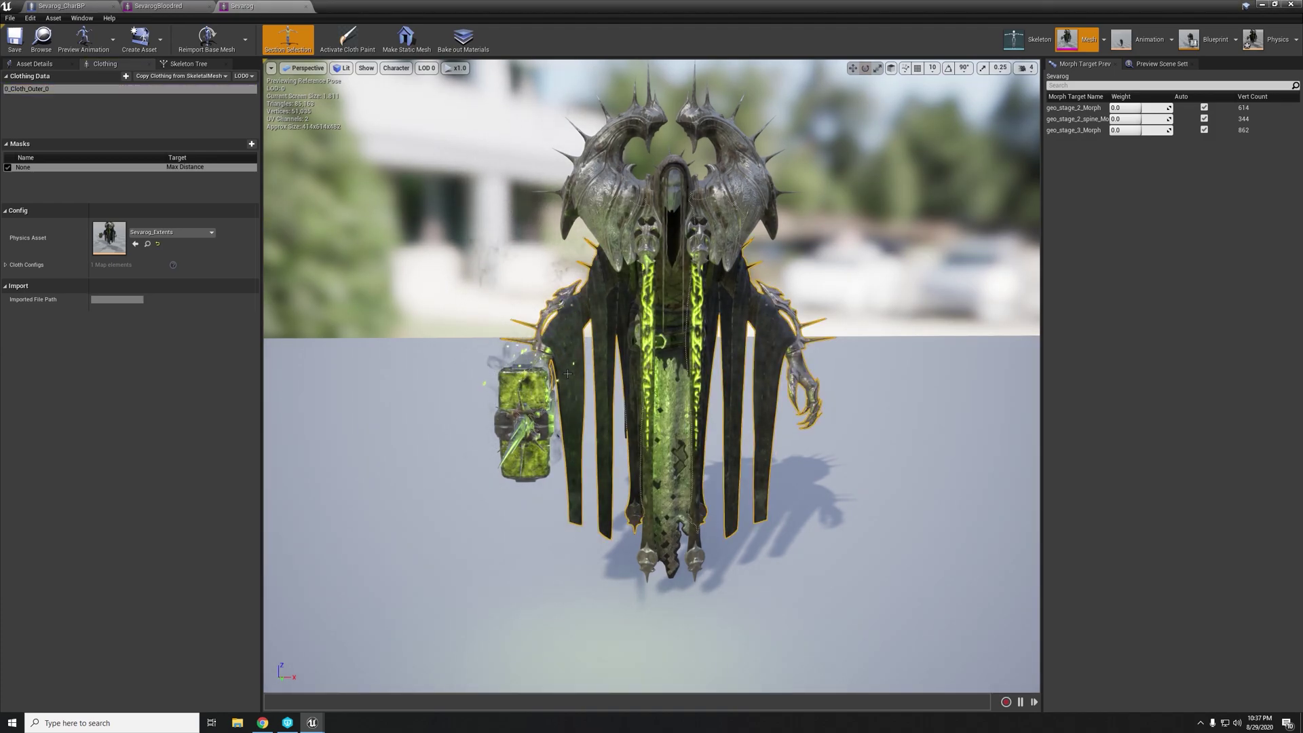
pyautogui.rightClick(569, 375)
pyautogui.moveTo(621, 409)
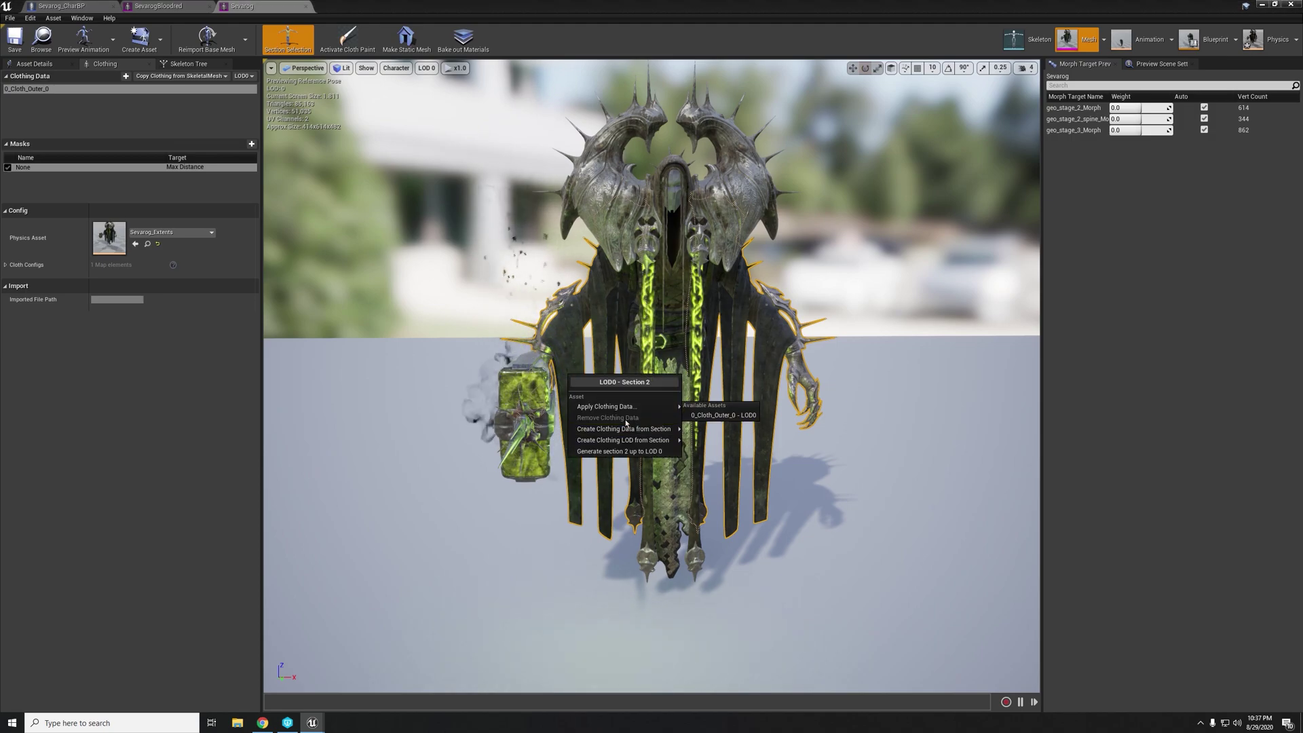
pyautogui.click(725, 414)
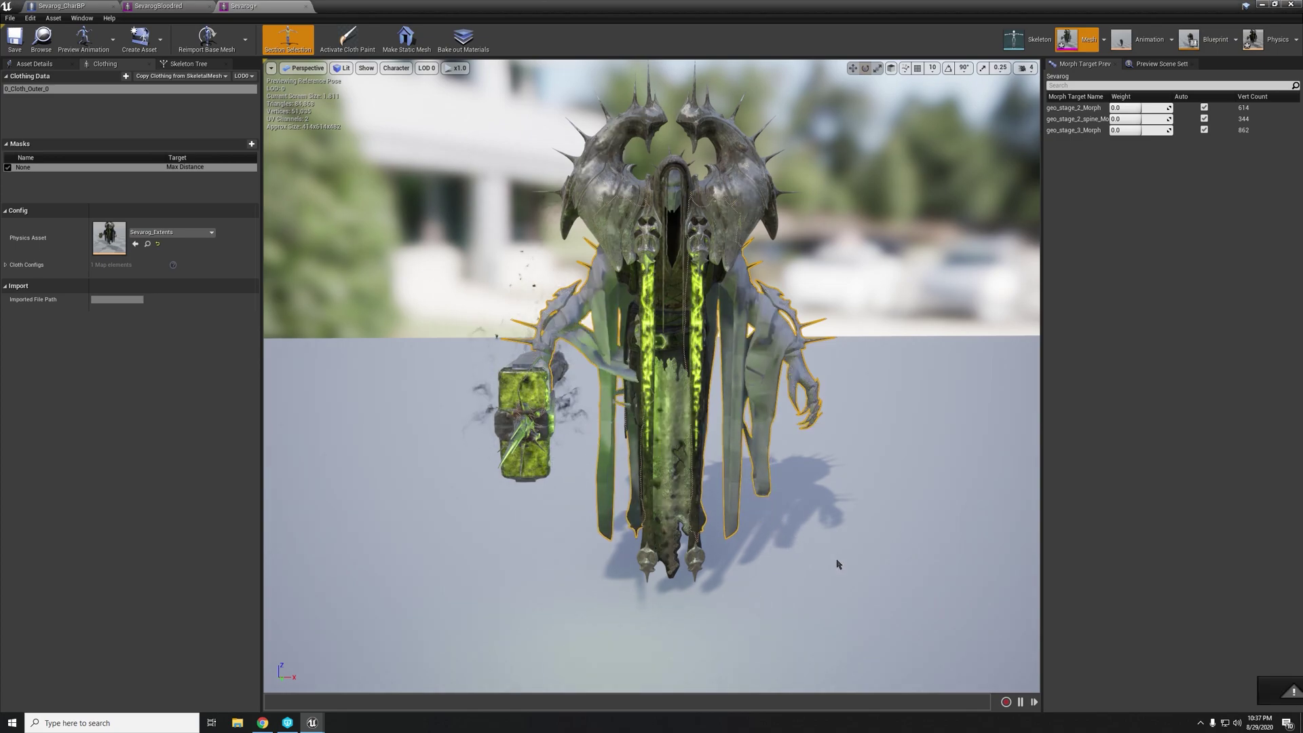
# - Inspect the simulated outer strips and arms from the back, the sides and the front for deformation and collisions
pyautogui.moveTo(652, 376); pyautogui.dragTo(862, 383, button='right')
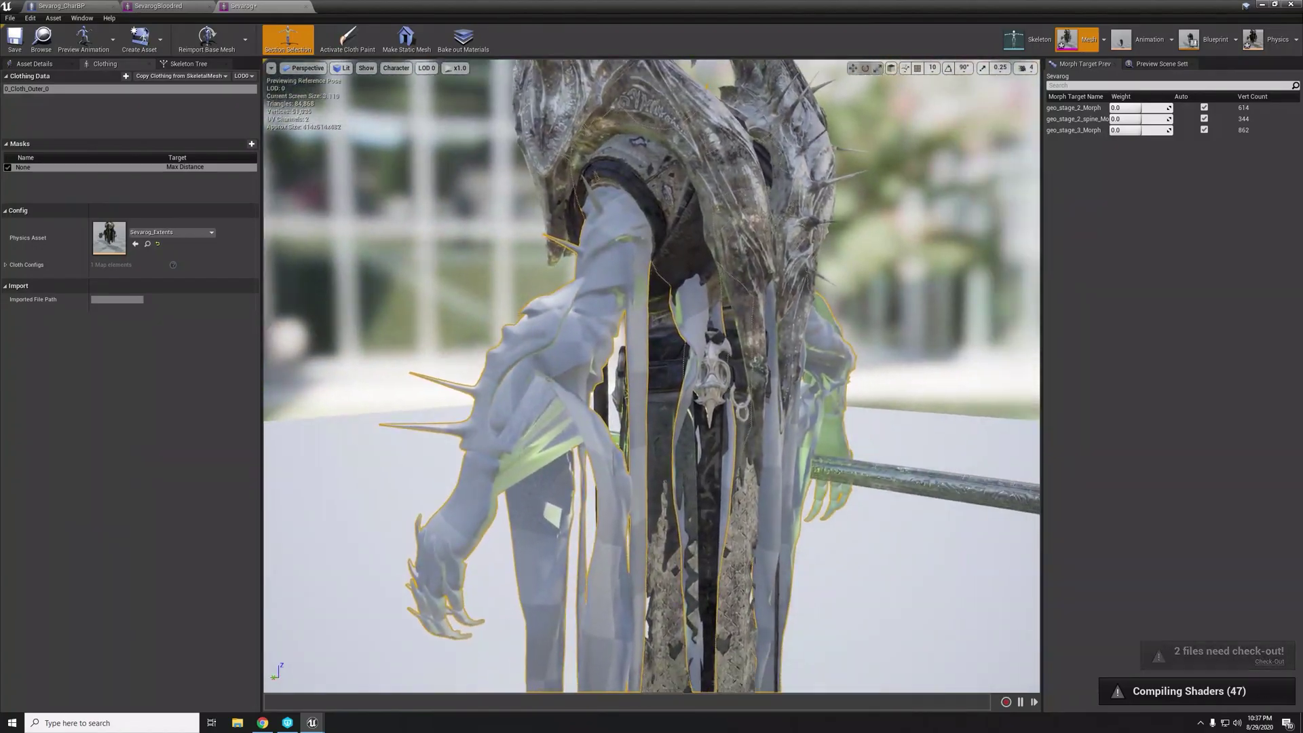
pyautogui.moveTo(652, 376); pyautogui.dragTo(722, 359, button='right')
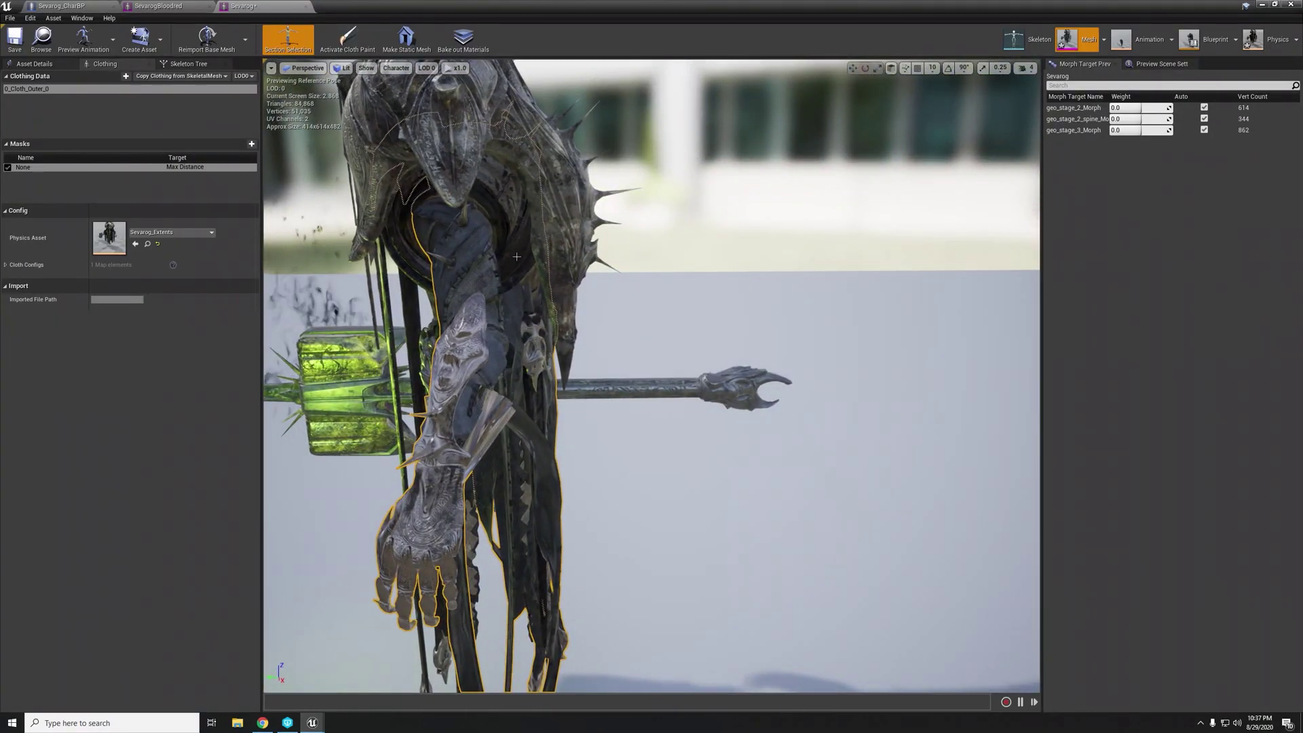
pyautogui.moveTo(522, 195); pyautogui.dragTo(408, 194, button='right')
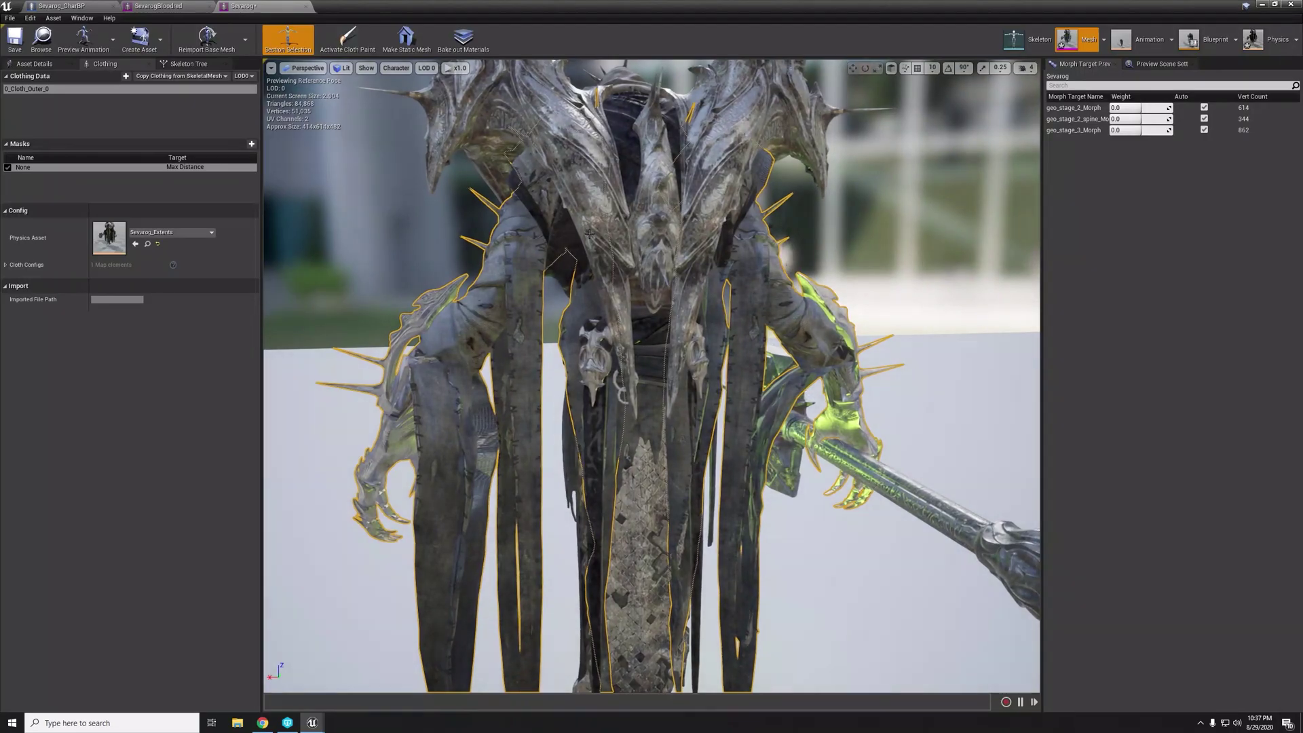
pyautogui.moveTo(525, 270); pyautogui.dragTo(631, 248, button='right')
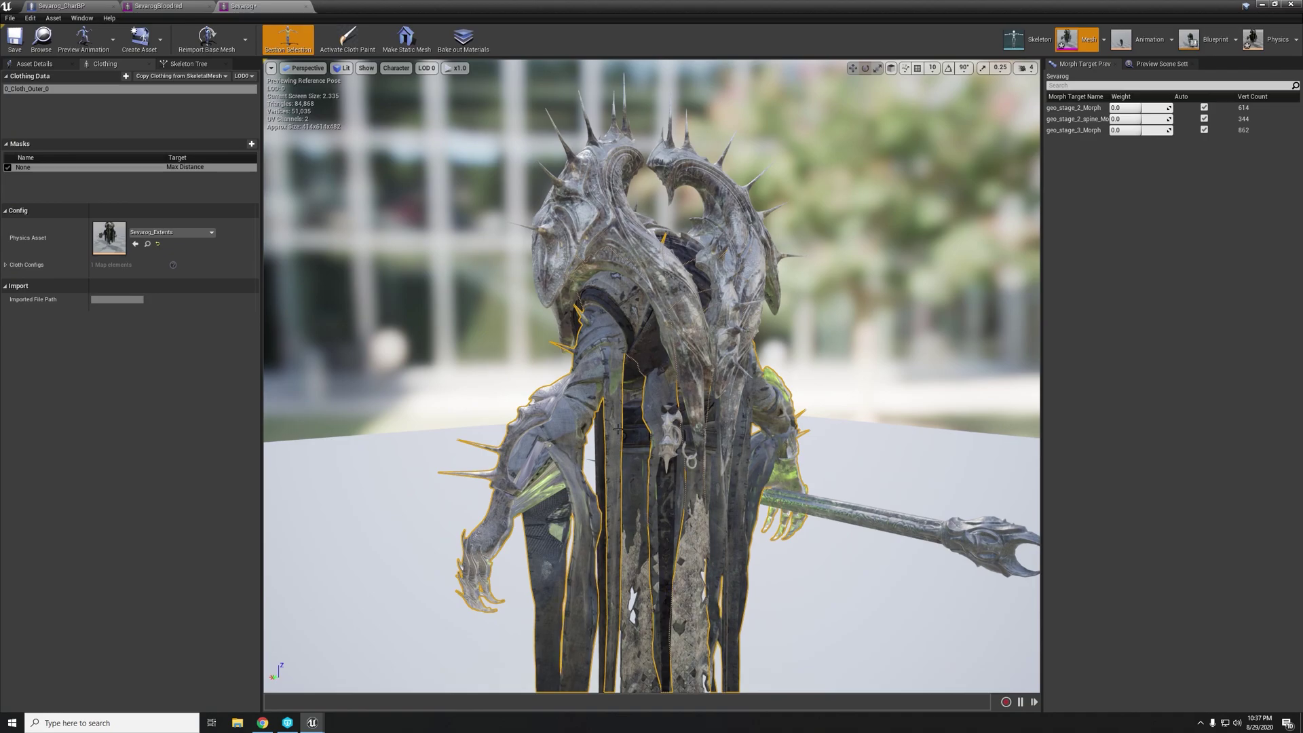
pyautogui.moveTo(623, 429)
pyautogui.mouseDown(button='right')
pyautogui.moveTo(767, 415)
pyautogui.moveTo(842, 455)
pyautogui.moveTo(876, 448)
pyautogui.moveTo(888, 467)
pyautogui.moveTo(638, 438)
pyautogui.mouseUp(button='right')
pyautogui.press('a')
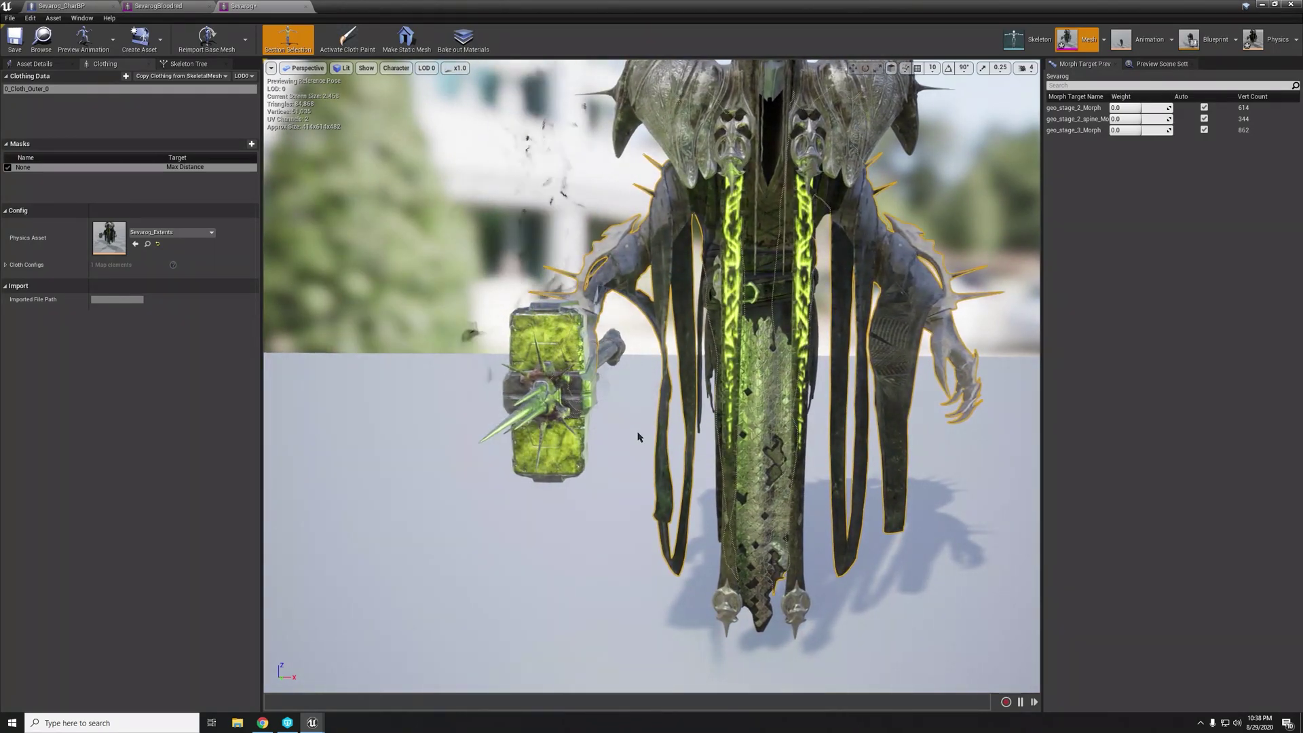
pyautogui.press('d')
pyautogui.moveTo(615, 395)
pyautogui.mouseDown(button='right')
pyautogui.moveTo(616, 380)
pyautogui.moveTo(615, 403)
pyautogui.mouseUp(button='right')
pyautogui.press('w')
pyautogui.press('s')
pyautogui.press('a')
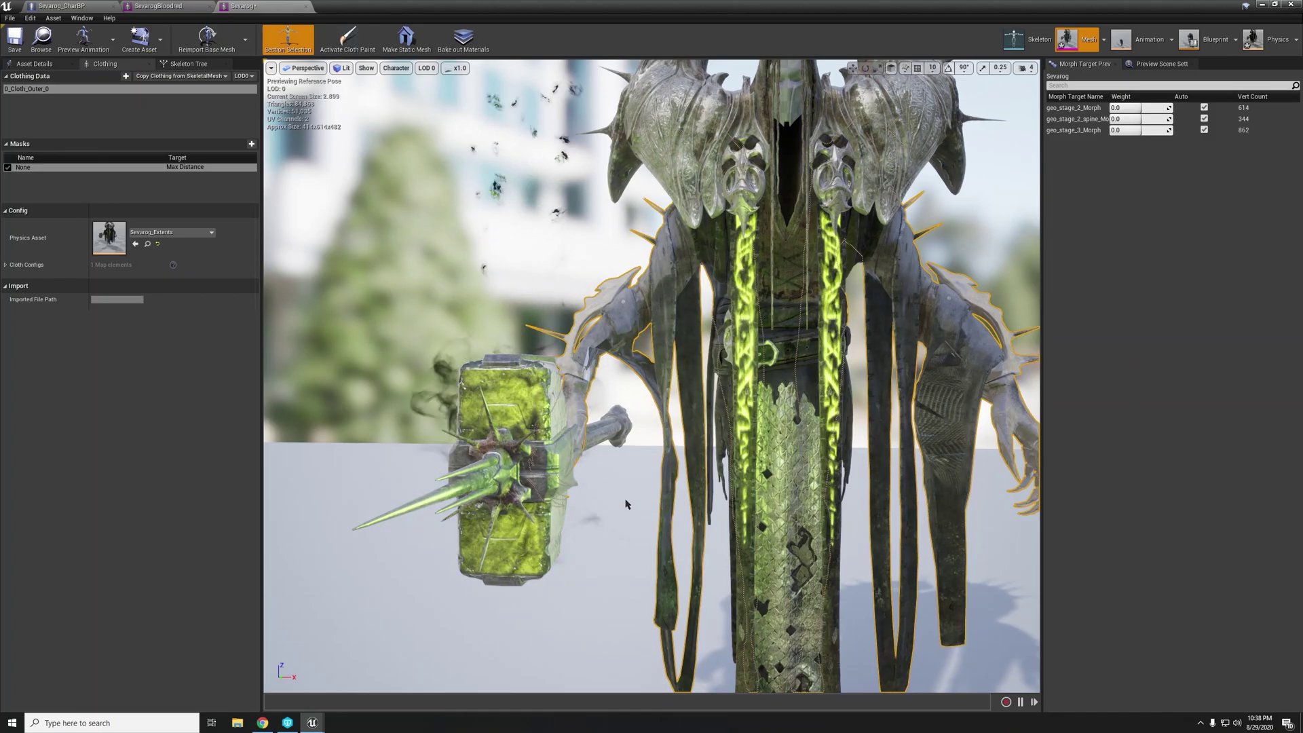
# - Examine the weapon_r collision capsule in the Sevarog_Extents physics asset and compare it with the simulated cloth around the hammer and arms
pyautogui.click(1255, 39)
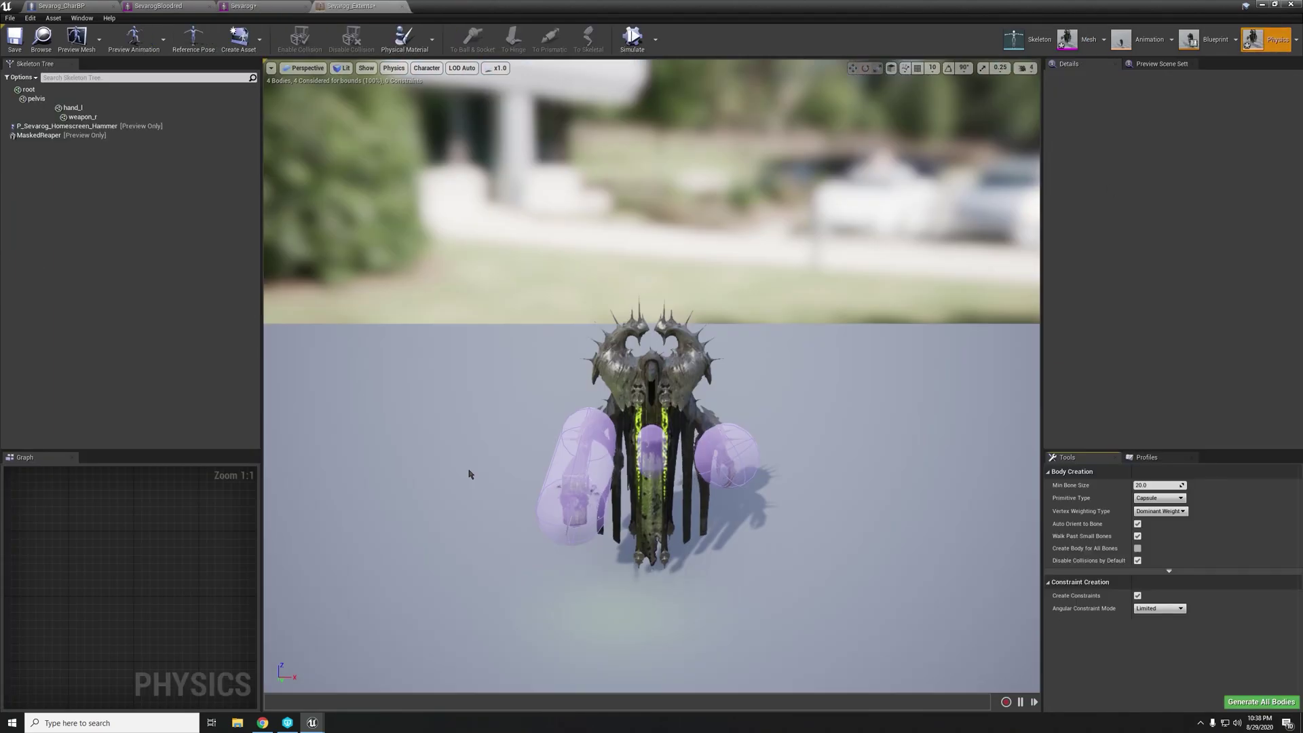
pyautogui.scroll(10, 479, 476)
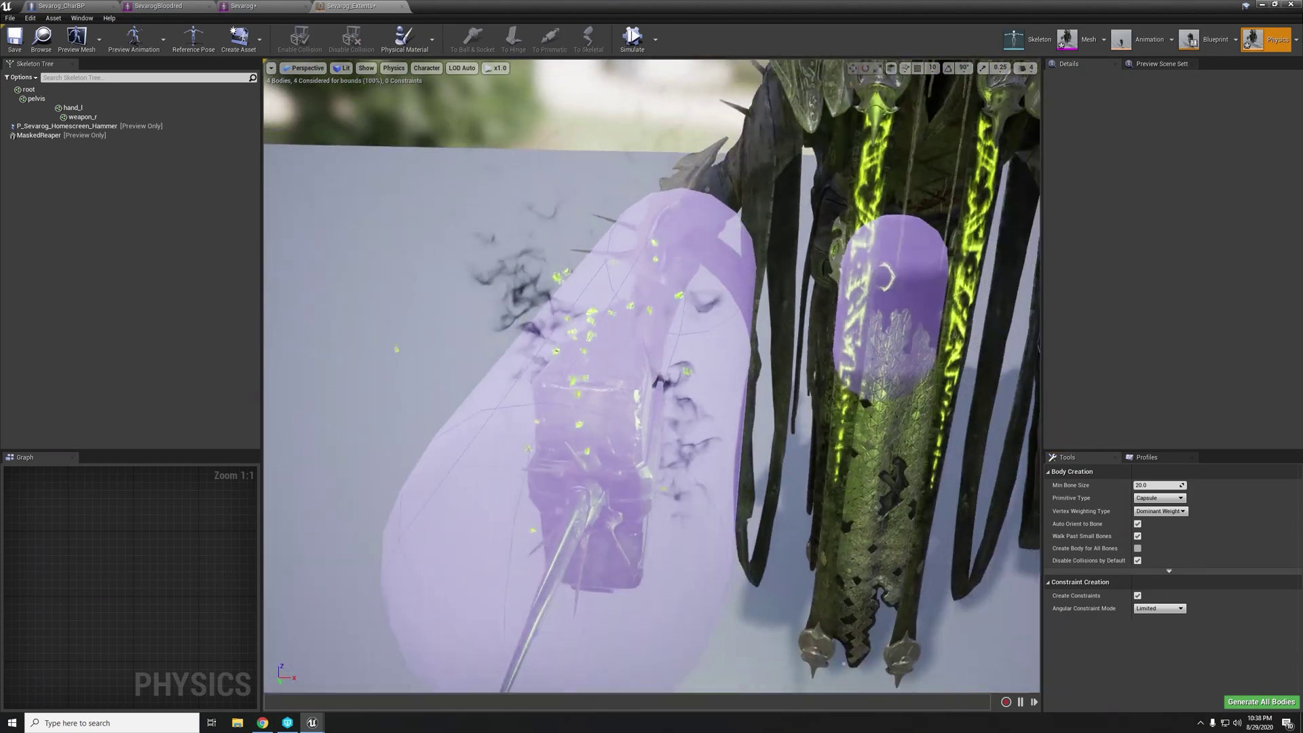
pyautogui.scroll(-3, 600, 424)
pyautogui.click(599, 424)
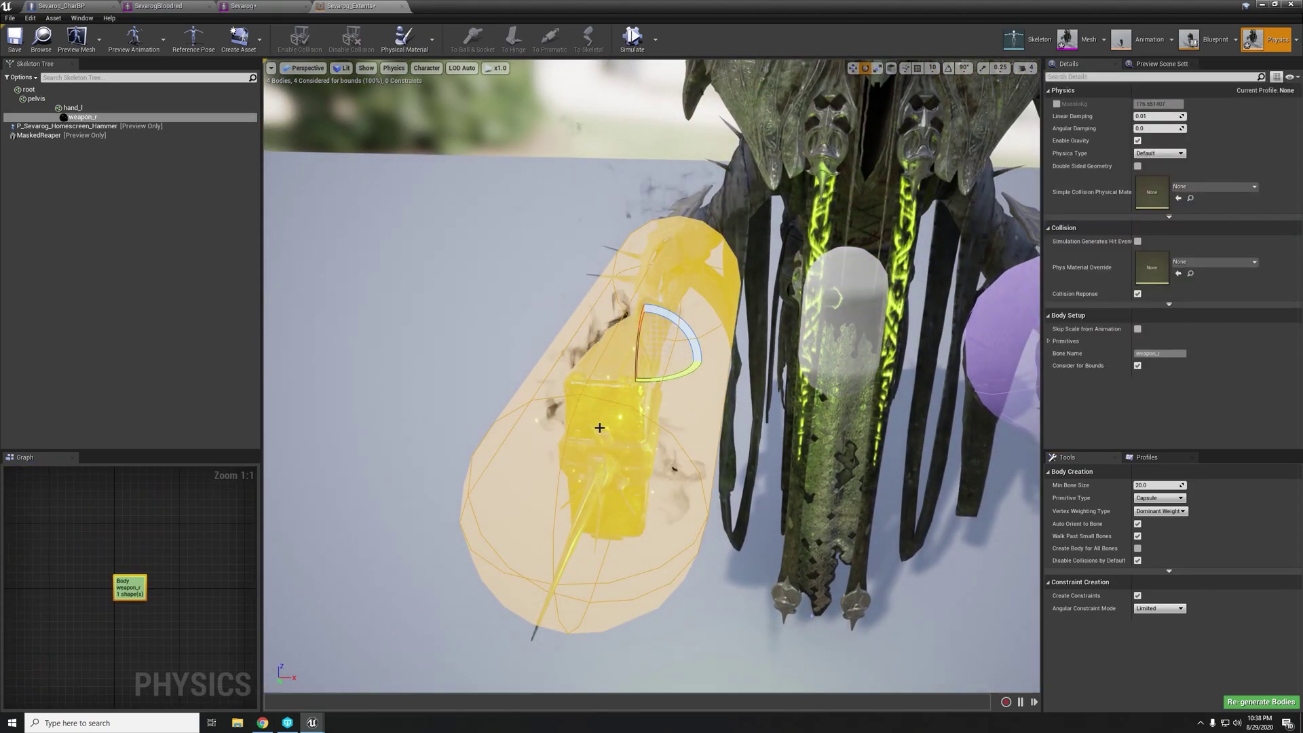
pyautogui.click(372, 6)
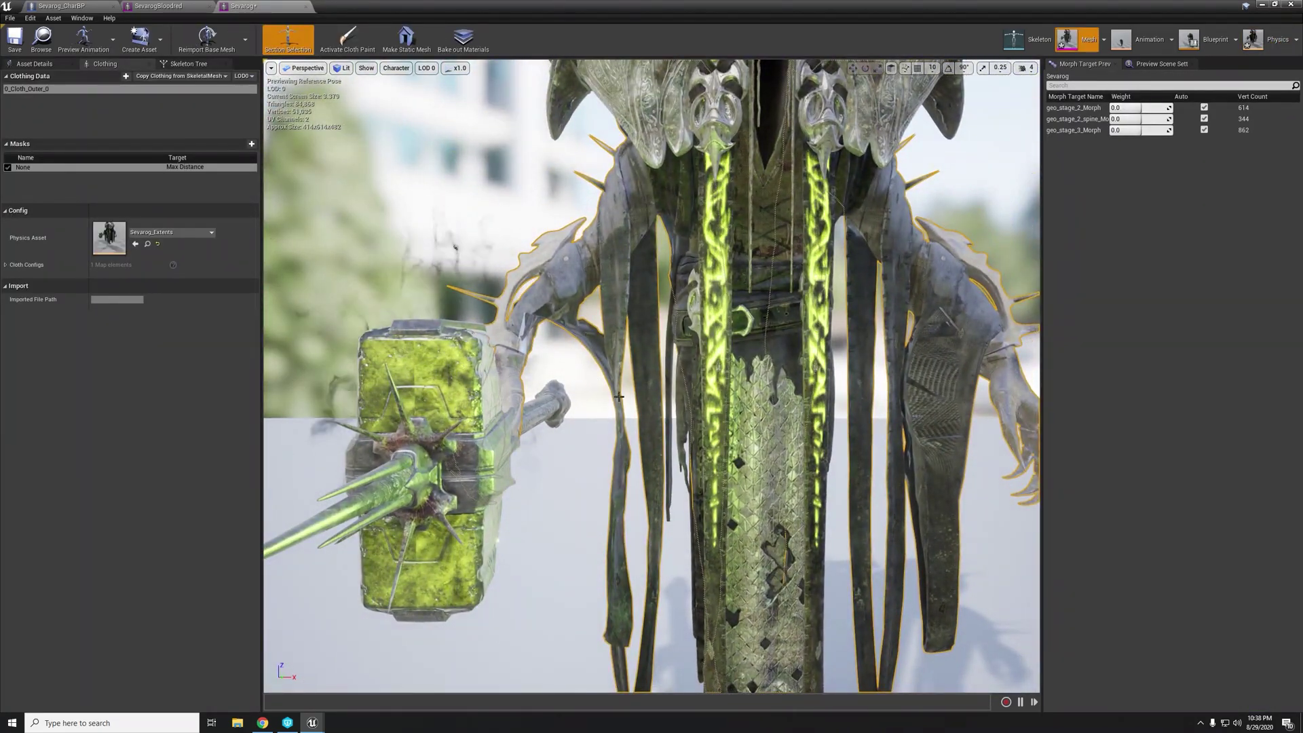
pyautogui.moveTo(585, 340); pyautogui.dragTo(609, 352)
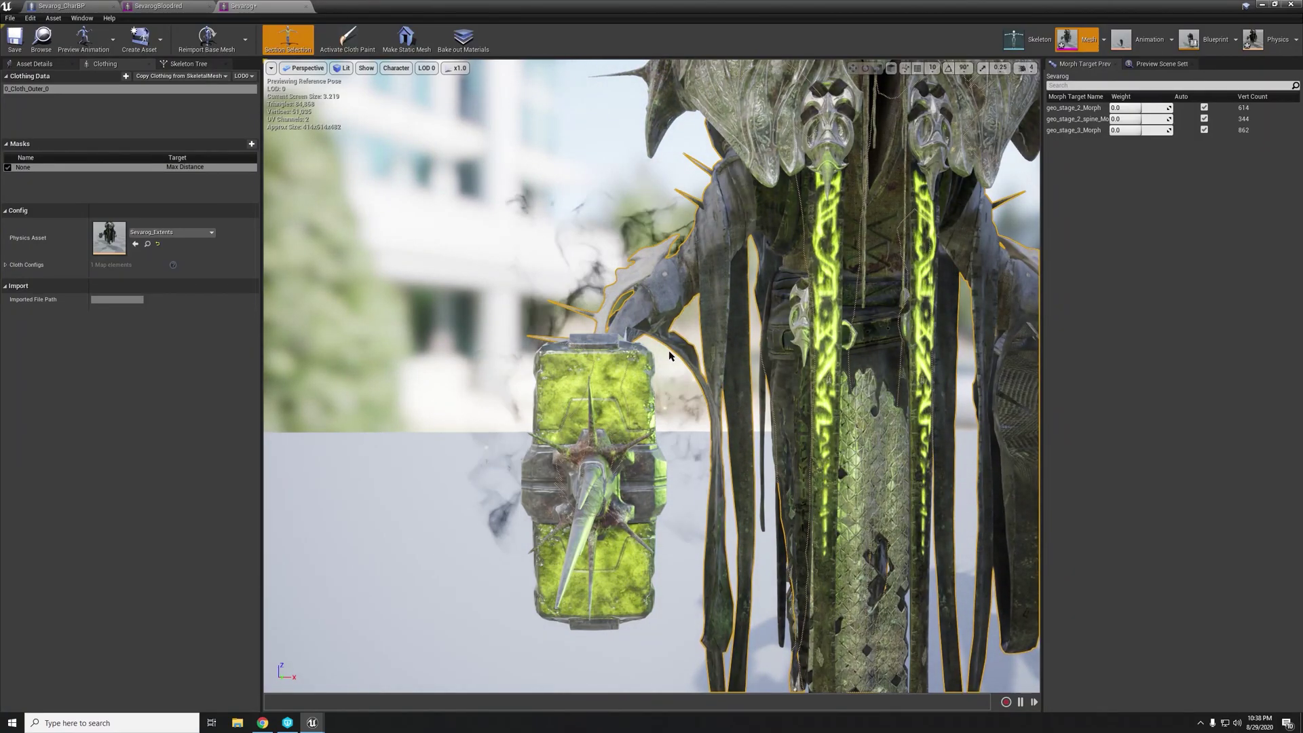
pyautogui.moveTo(669, 355); pyautogui.dragTo(774, 358)
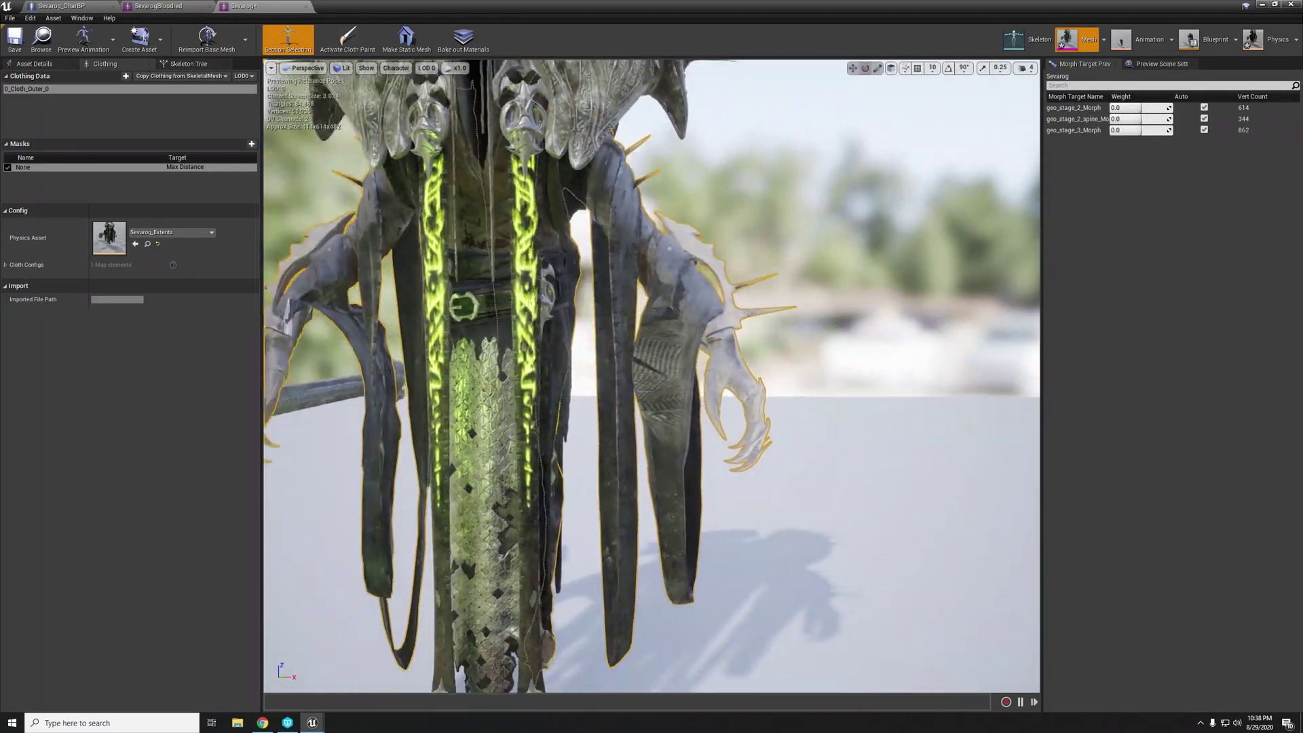
pyautogui.moveTo(773, 358); pyautogui.dragTo(706, 421, button='right')
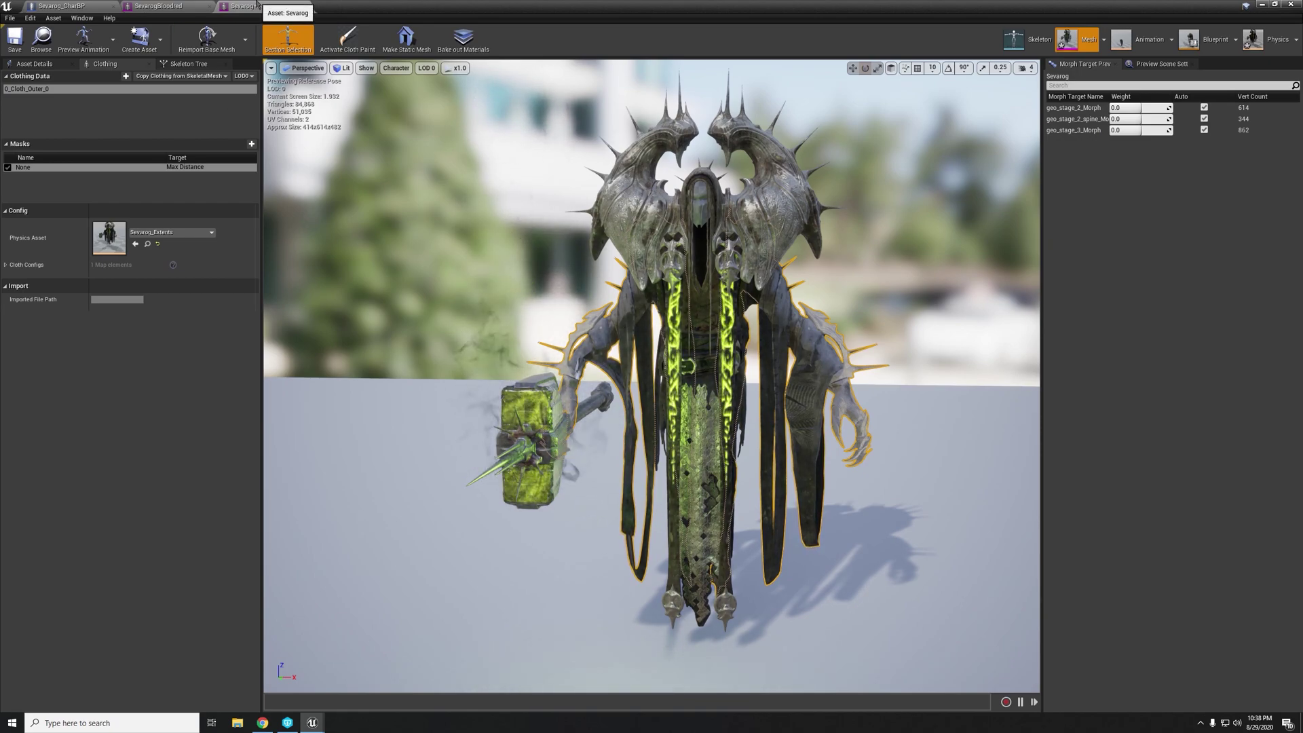
# - Play the level in a full-screen viewport and run the mannequin up the stairs toward the attacking Sevarog
pyautogui.click(255, 5)
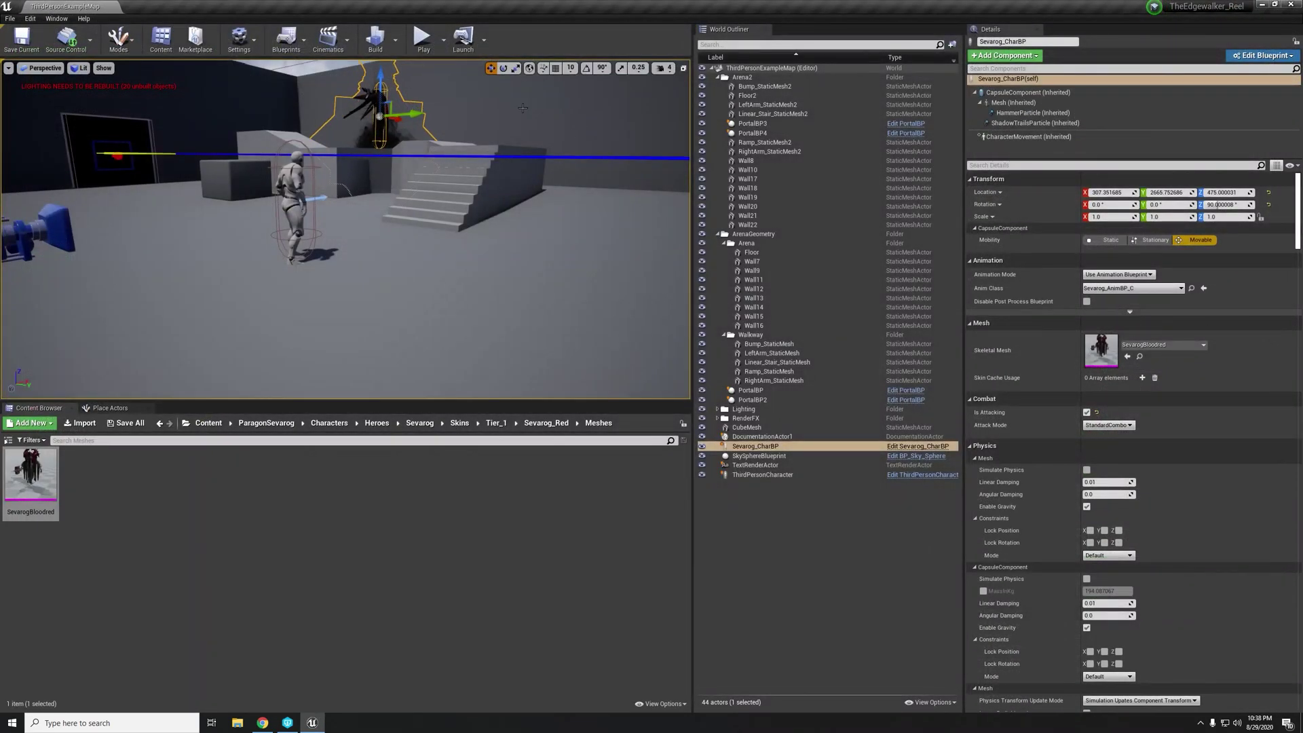
pyautogui.moveTo(522, 108); pyautogui.dragTo(580, 163, button='right')
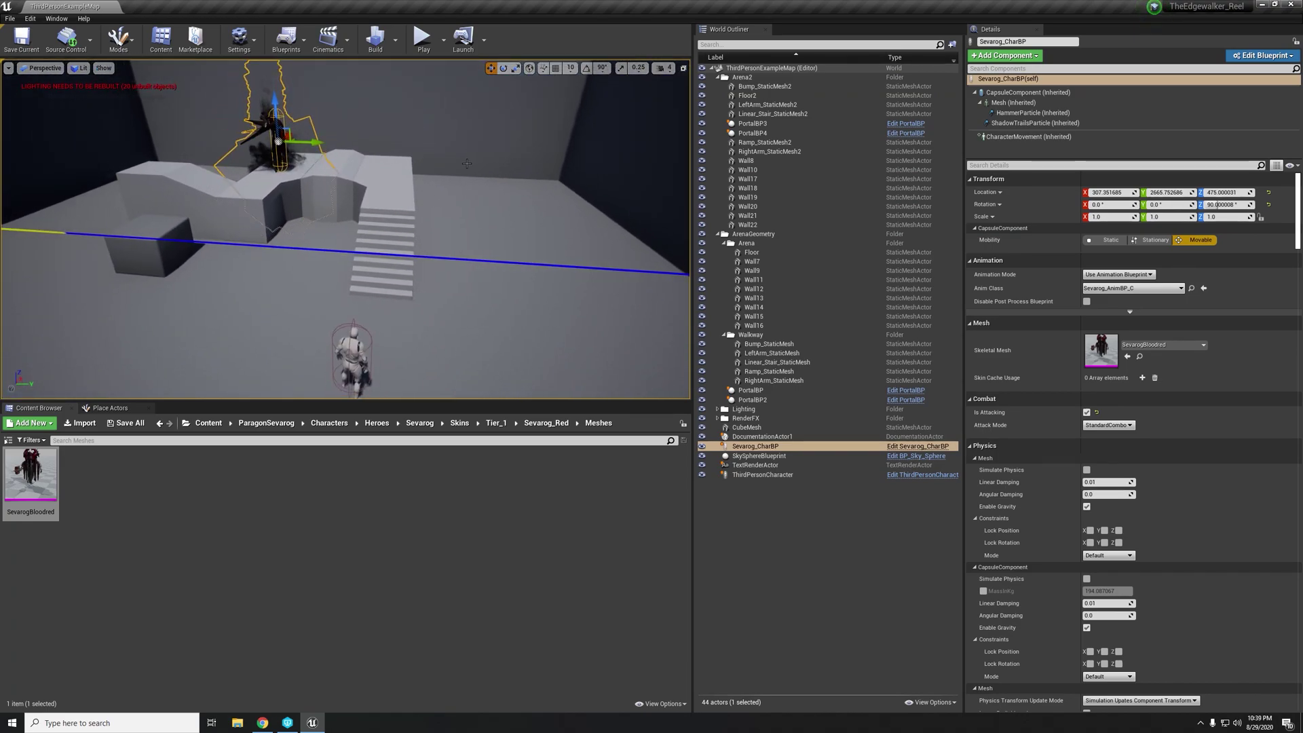
pyautogui.press('F11')
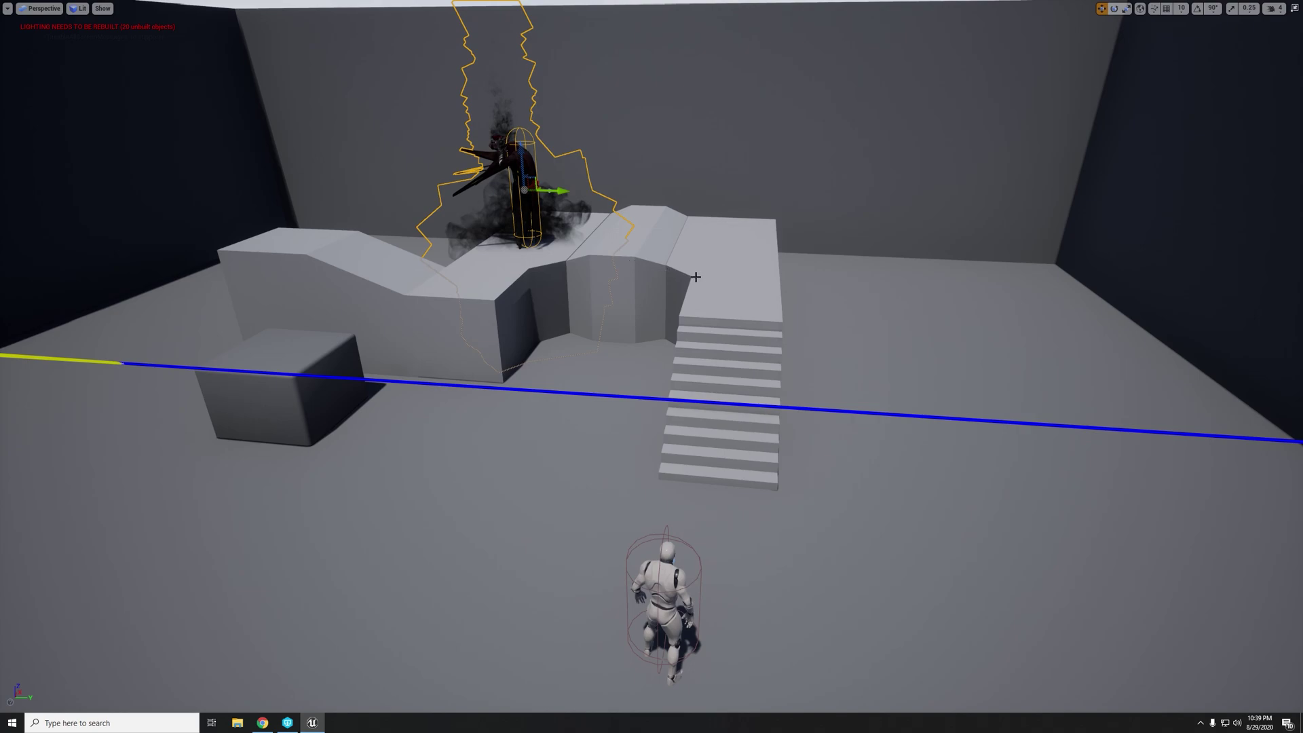
pyautogui.hotkey('alt', 'p')
pyautogui.press('w')
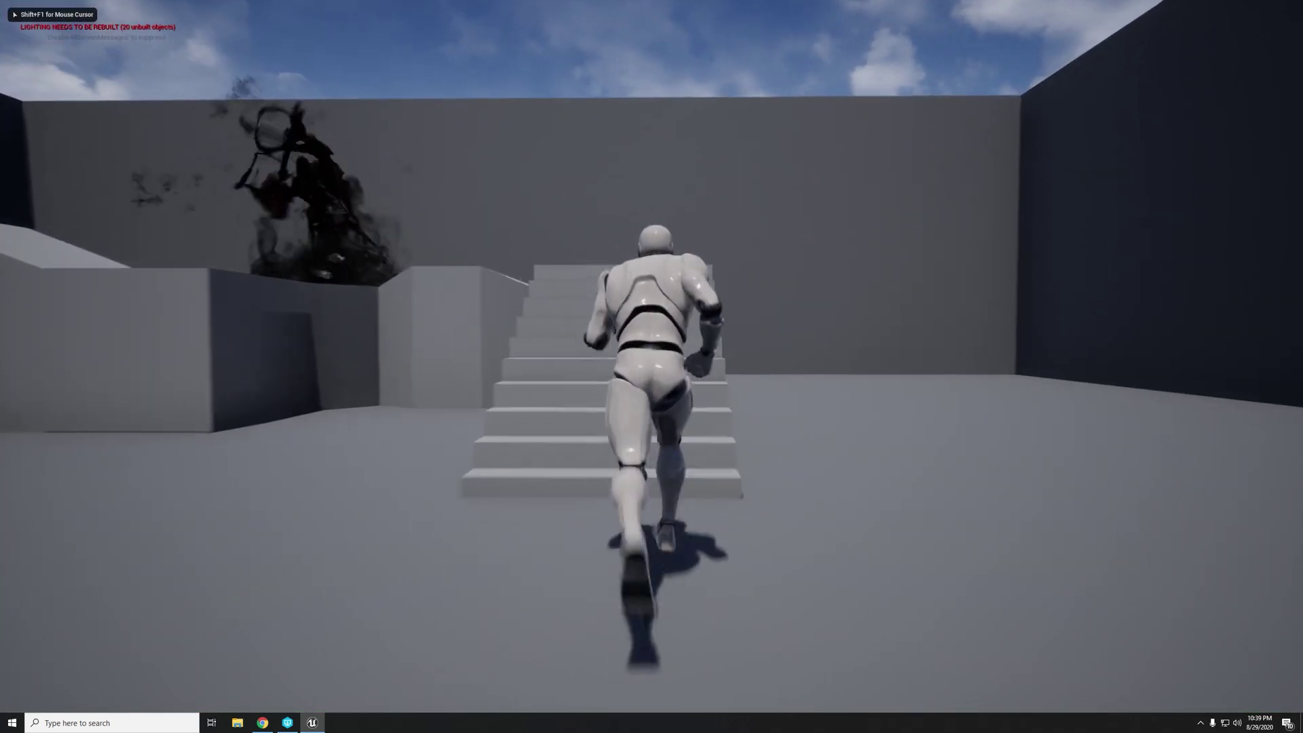
pyautogui.press('w')
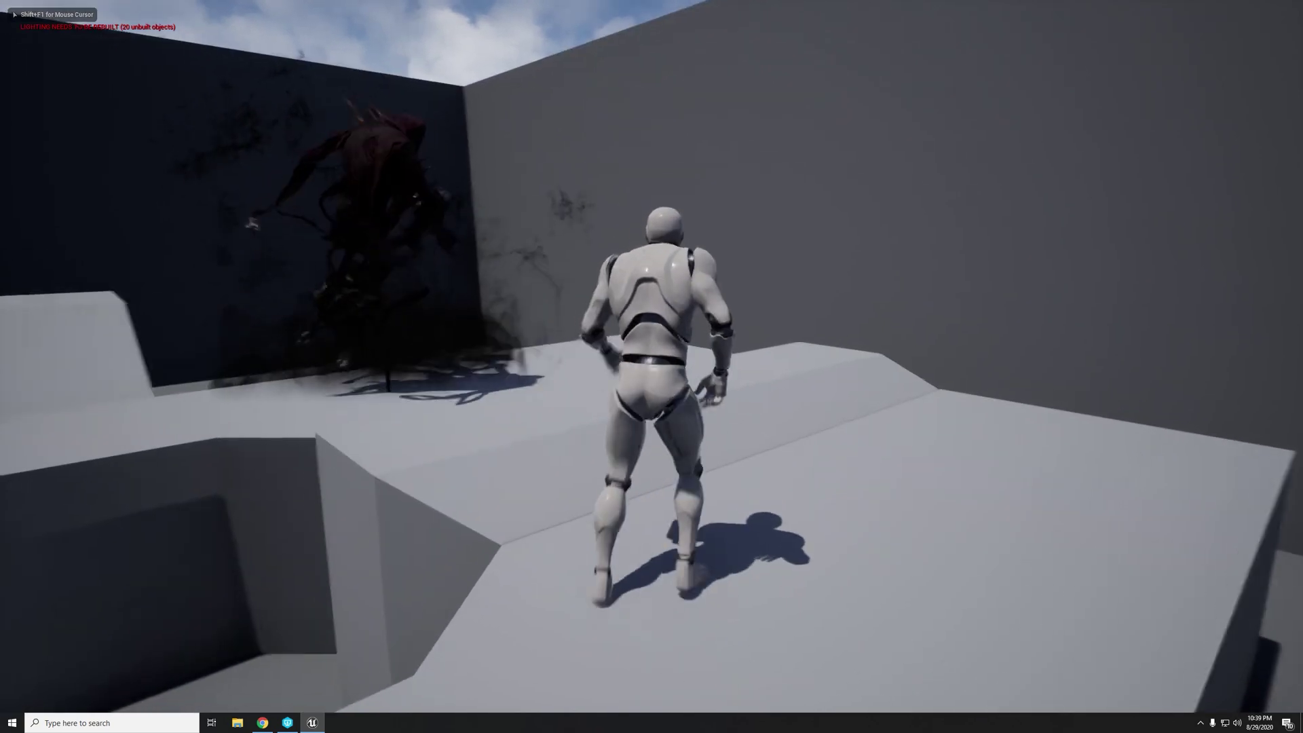
# - Approach Sevarog from the stair side and examine how the outer cloth strips and arms move during the hammer attacks
pyautogui.press('w')
pyautogui.press('a')
pyautogui.press('w')
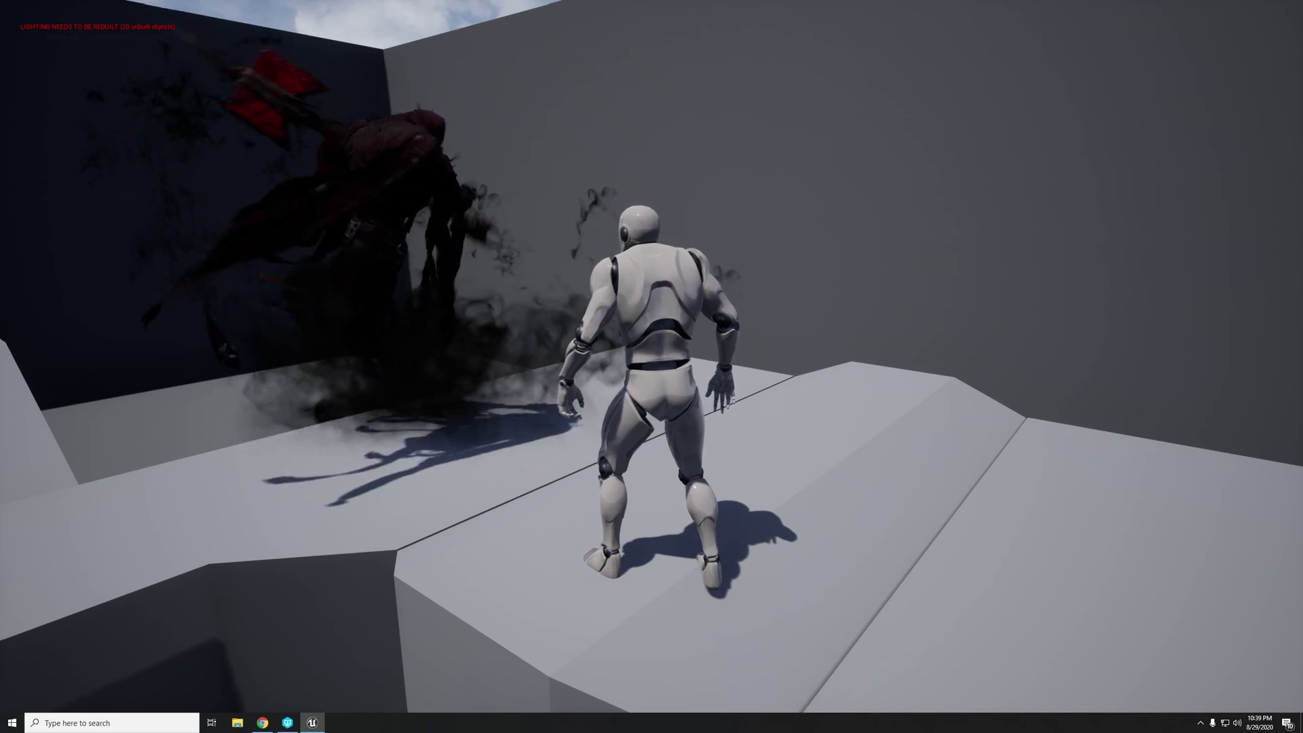
pyautogui.press('s')
pyautogui.press('d')
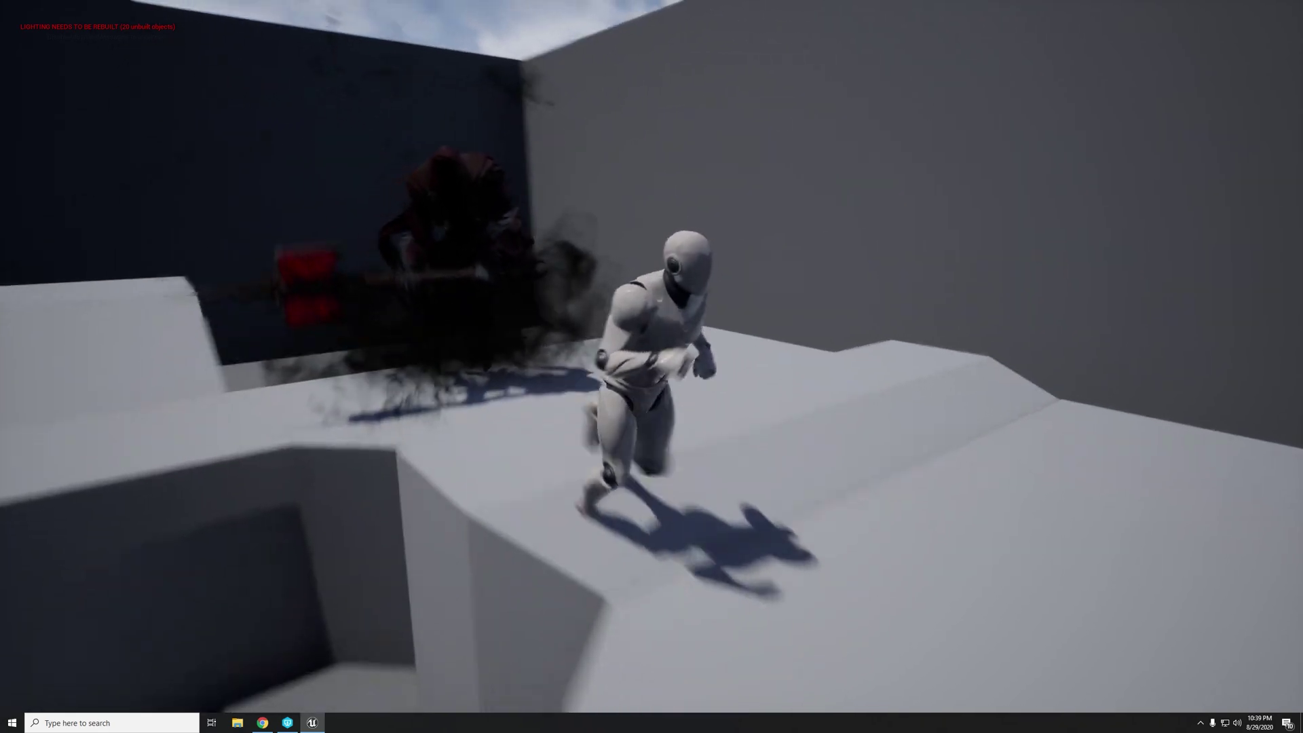
pyautogui.press('w')
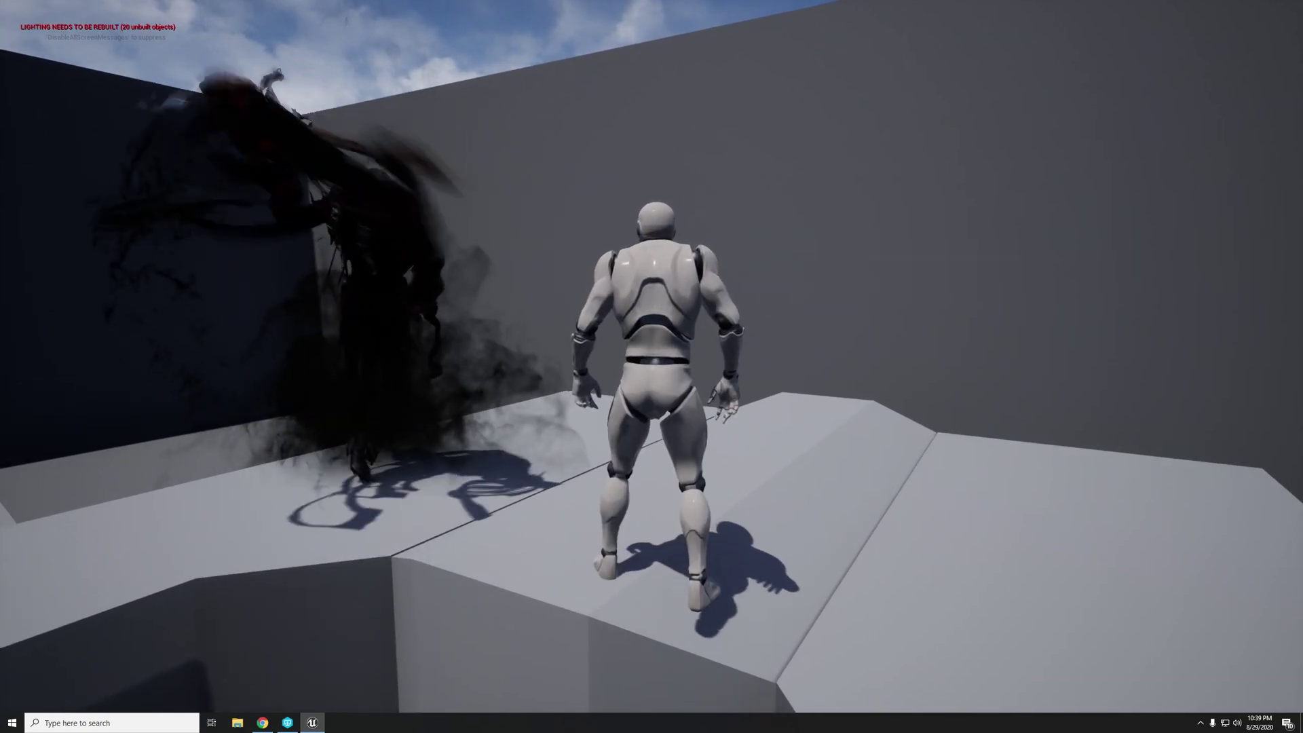
pyautogui.press('a')
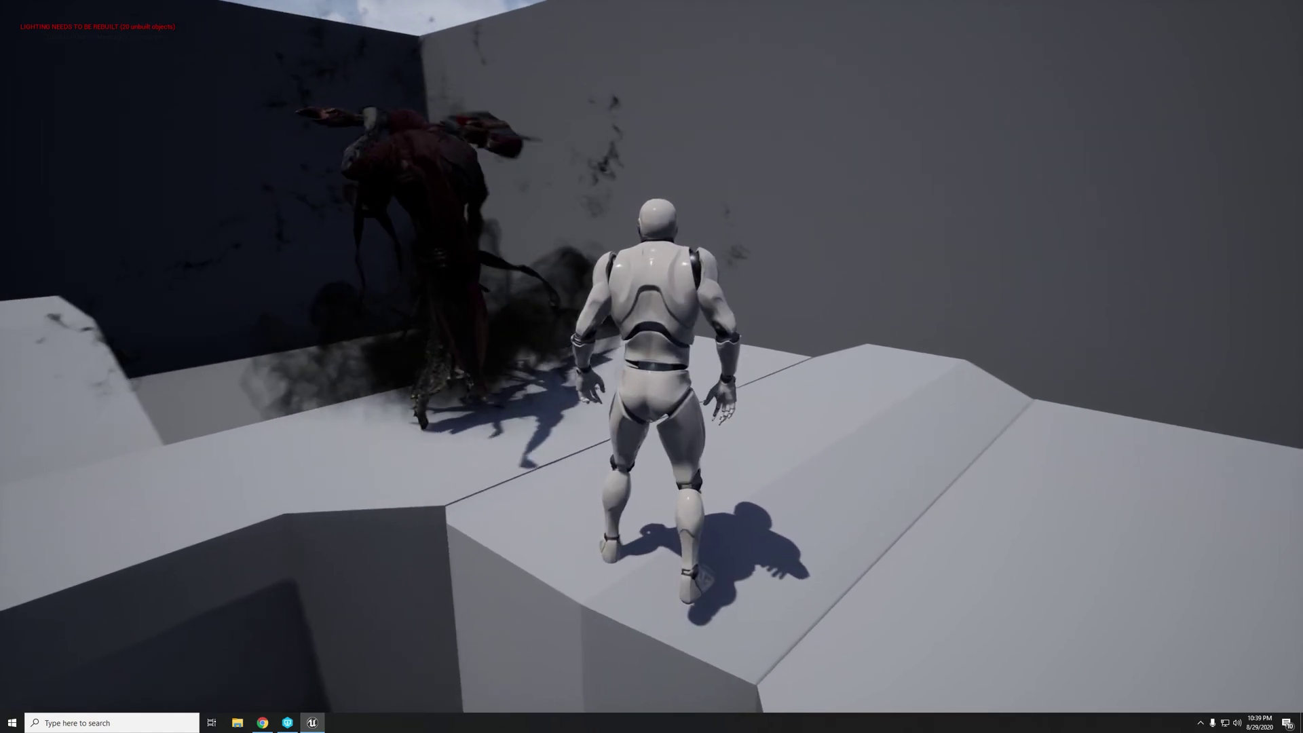
pyautogui.press('w')
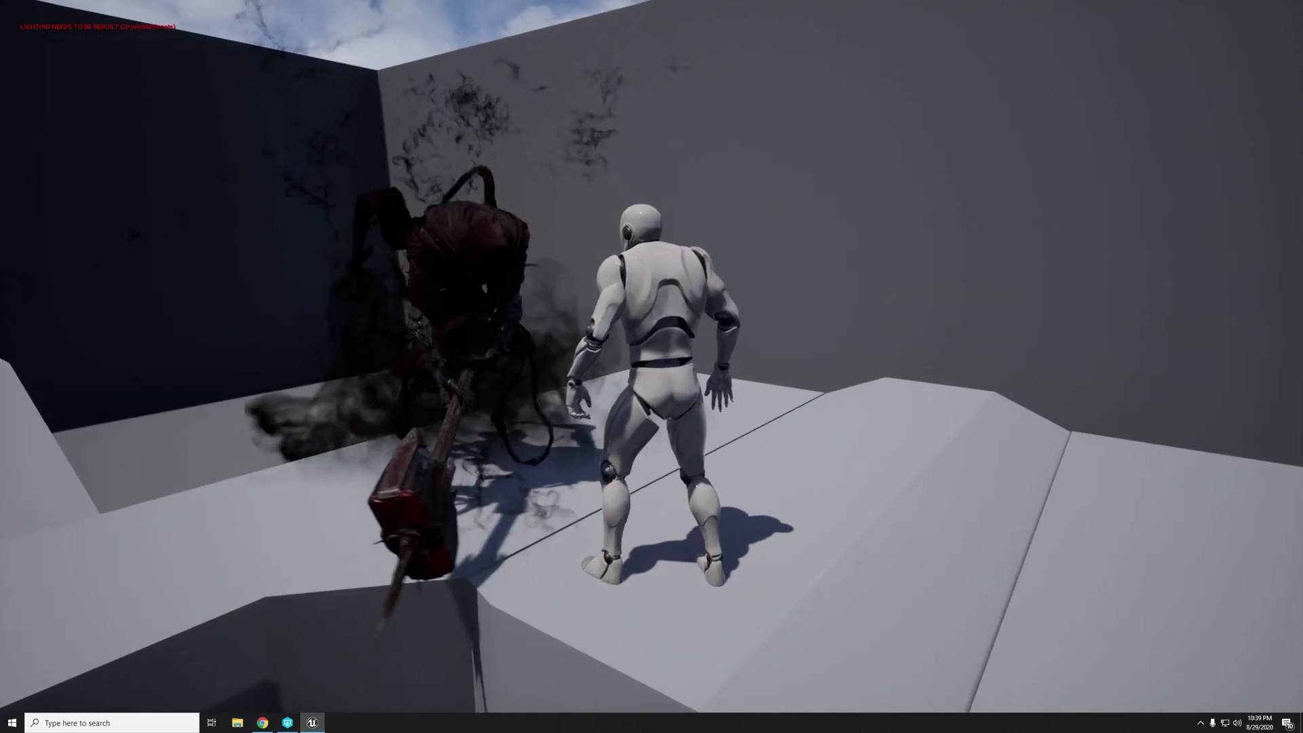
pyautogui.press('w')
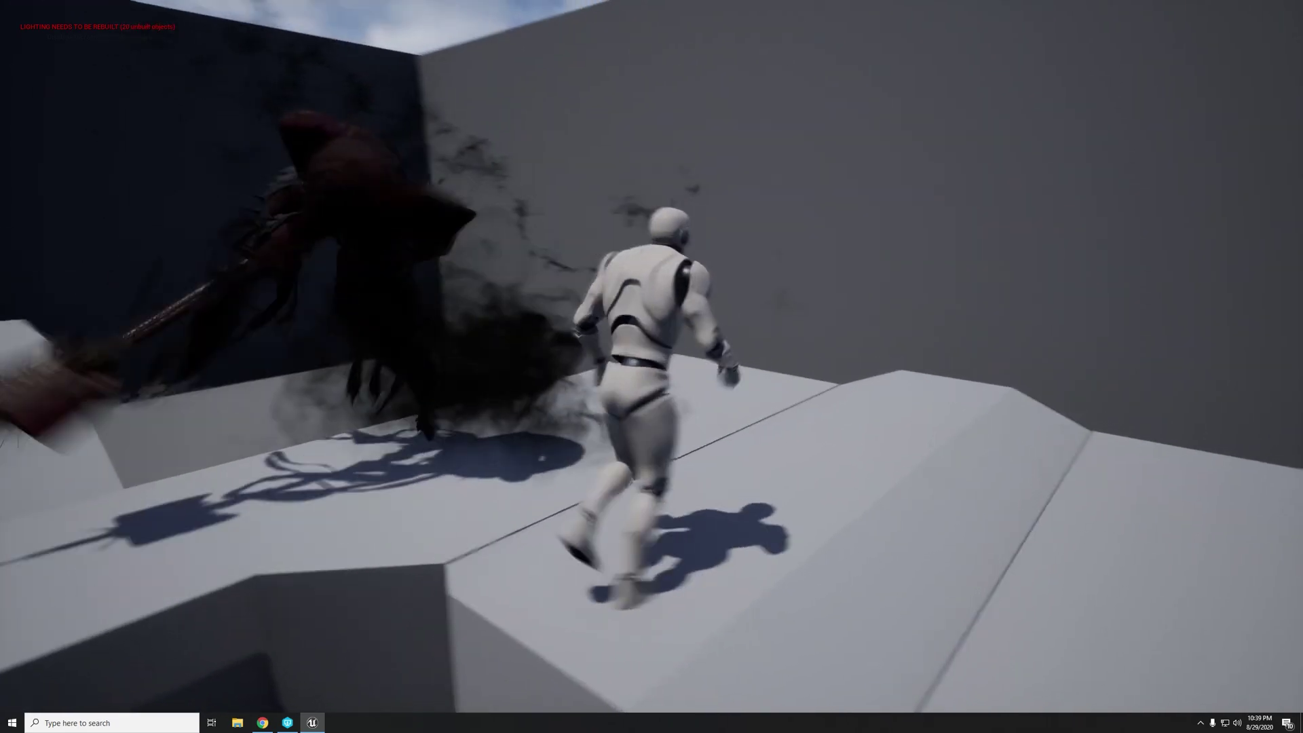
# - Circle around Sevarog across the raised platforms and examine the simulated strips from the opposite side and the front
pyautogui.press('a')
pyautogui.press('s')
pyautogui.press('a')
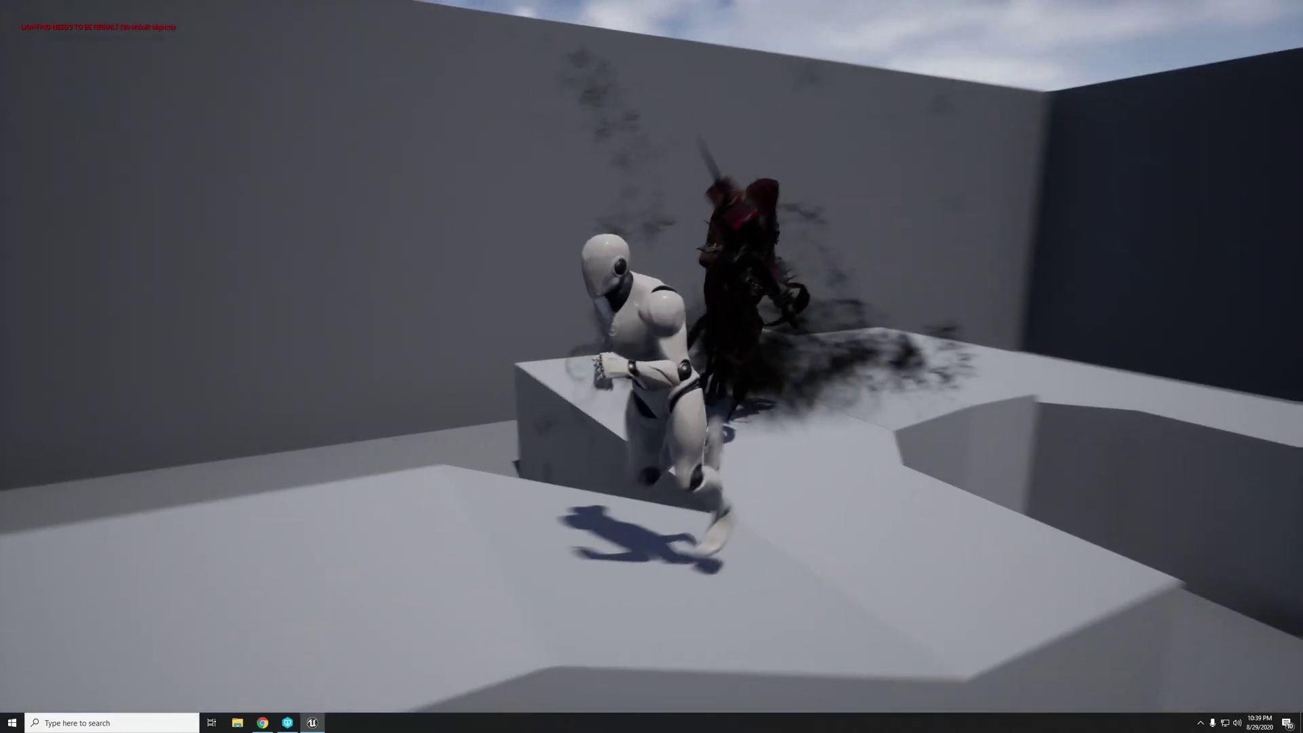
pyautogui.press('w')
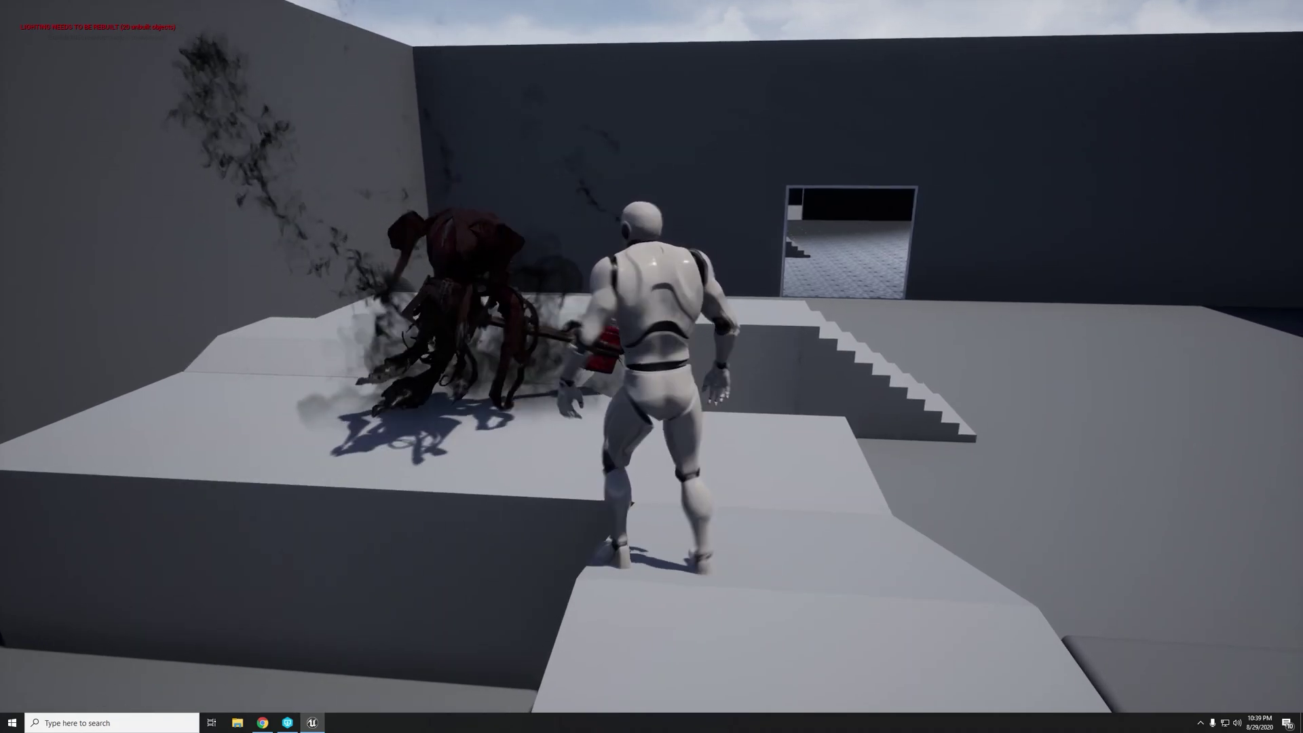
pyautogui.press('w')
pyautogui.press('a')
pyautogui.press('s')
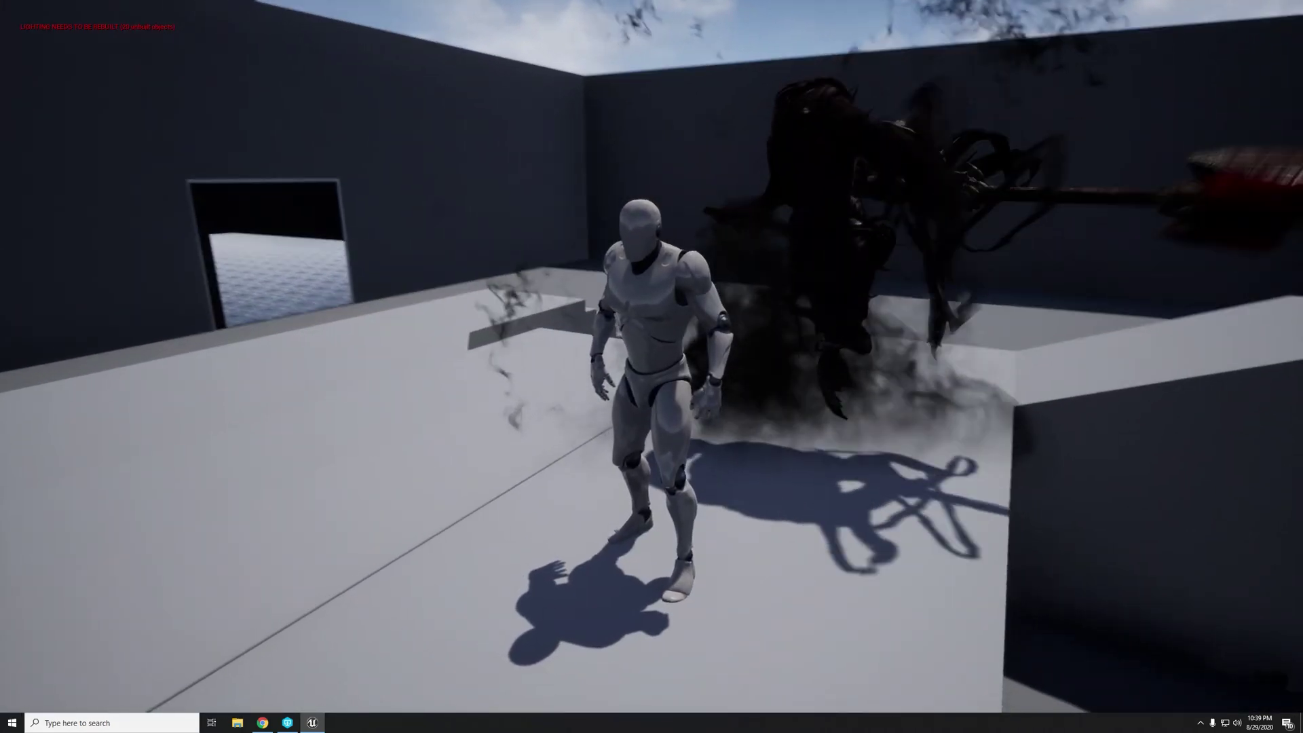
pyautogui.press('a')
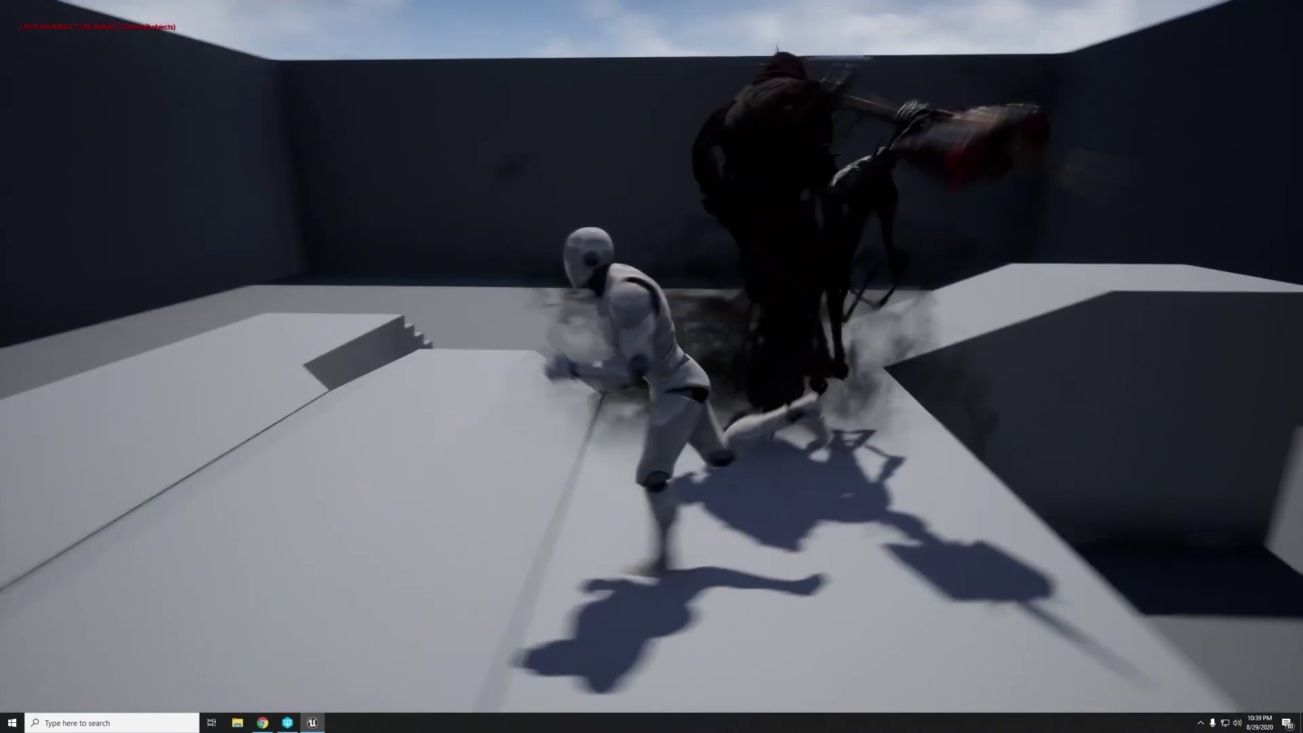
pyautogui.press('a')
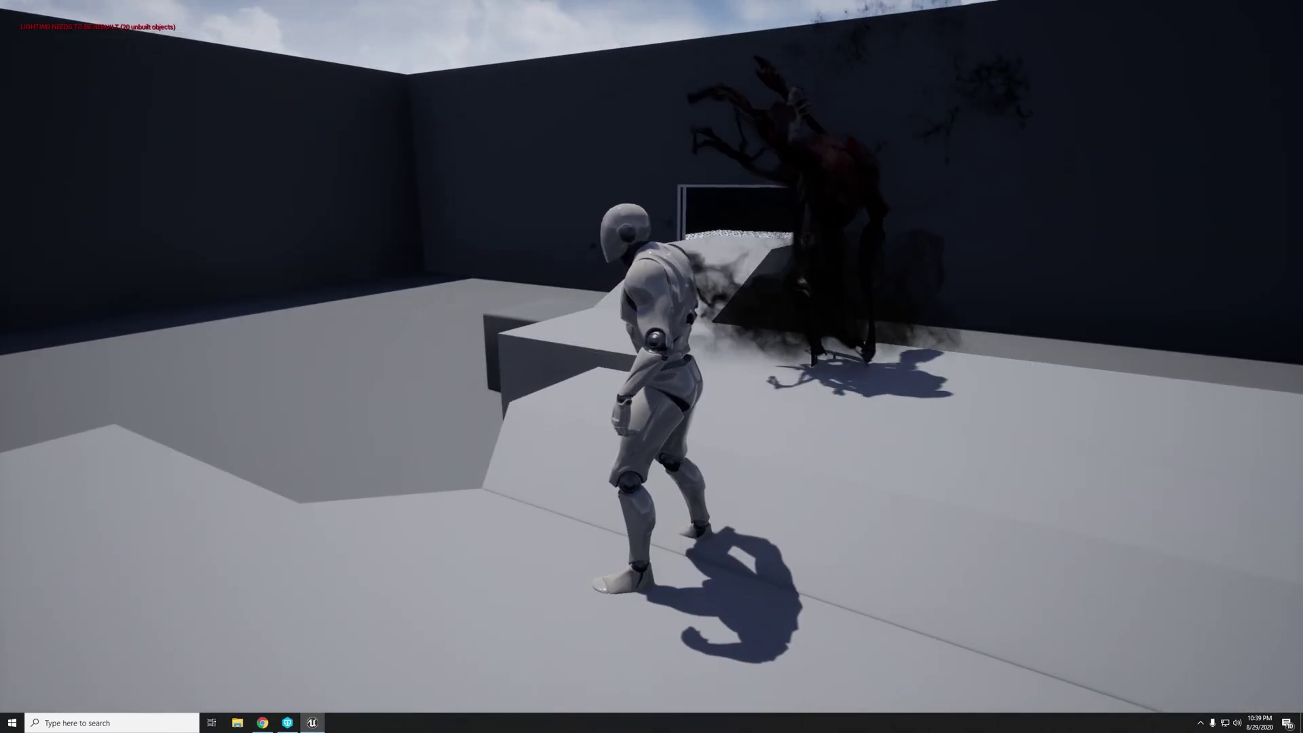
pyautogui.press('d')
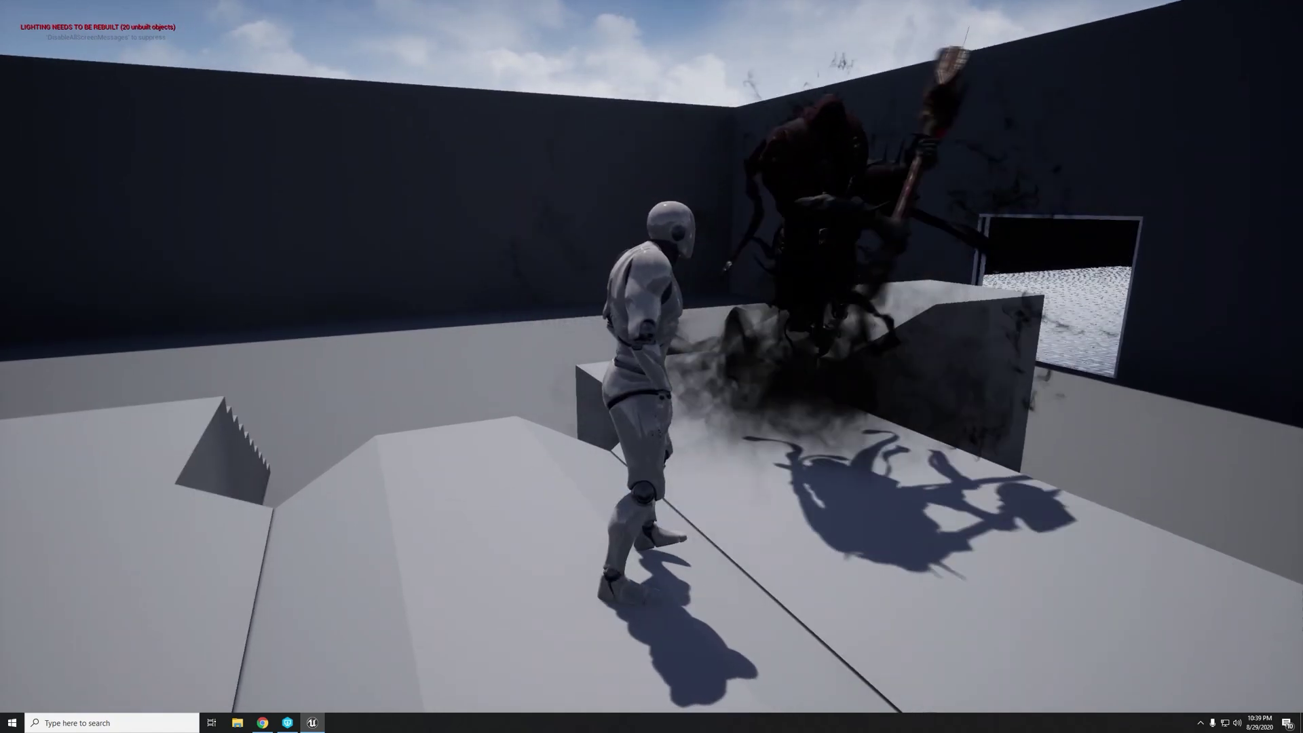
# - Jump off the platform and climb back over the cube onto the high block to view Sevarog's cloth from a distance
pyautogui.press('a')
pyautogui.press('space')
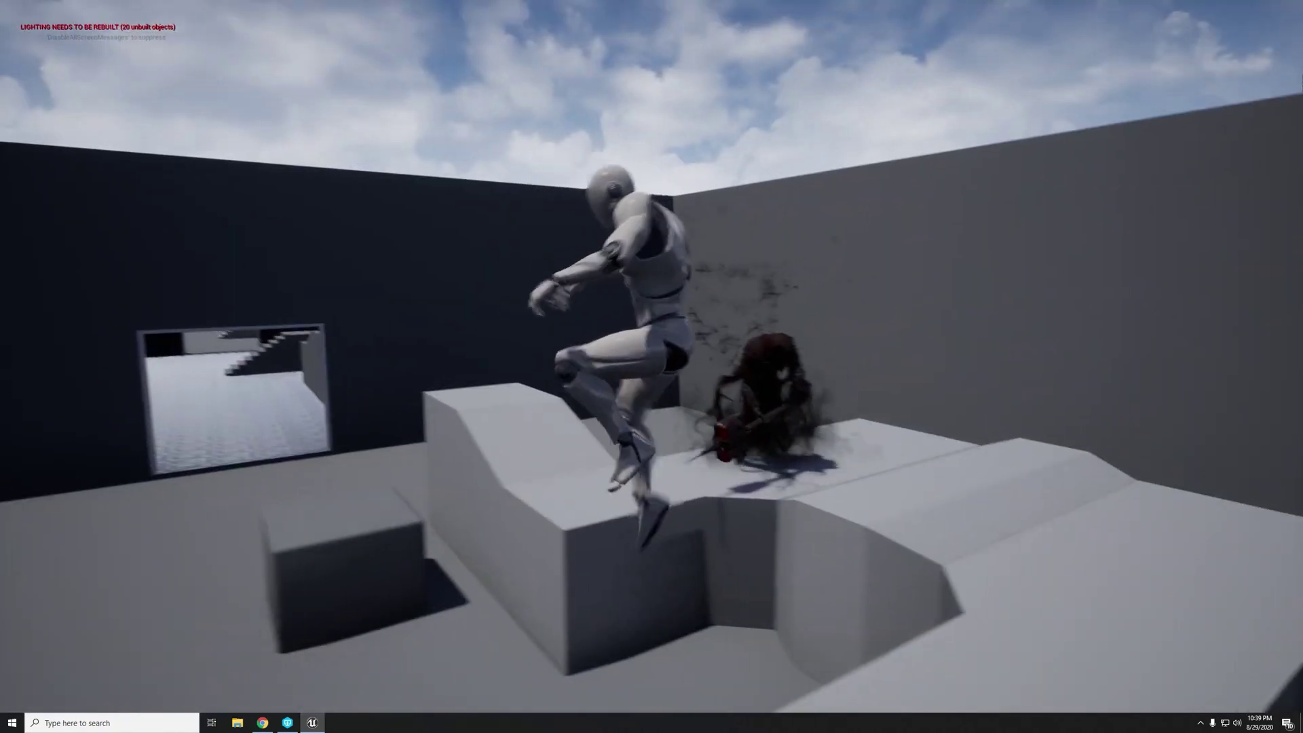
pyautogui.press('w')
pyautogui.press('space')
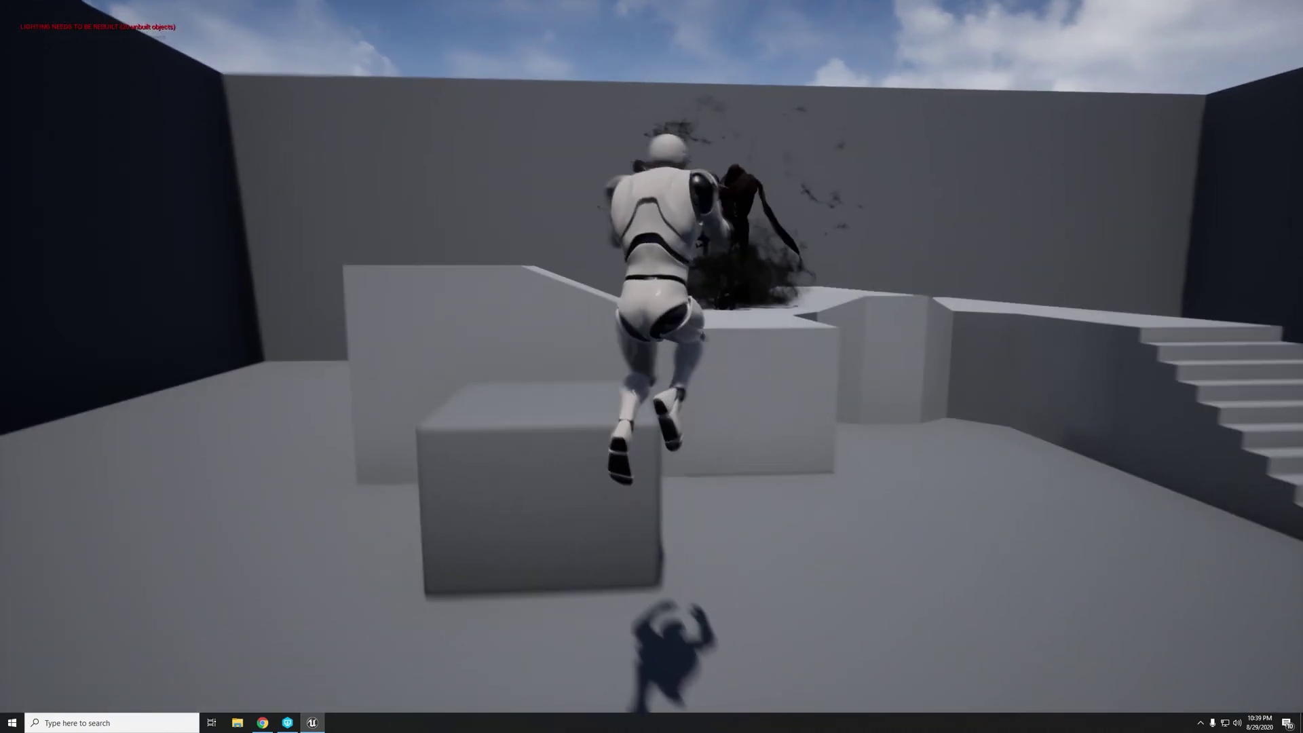
pyautogui.press('d')
pyautogui.press('space')
pyautogui.press('a')
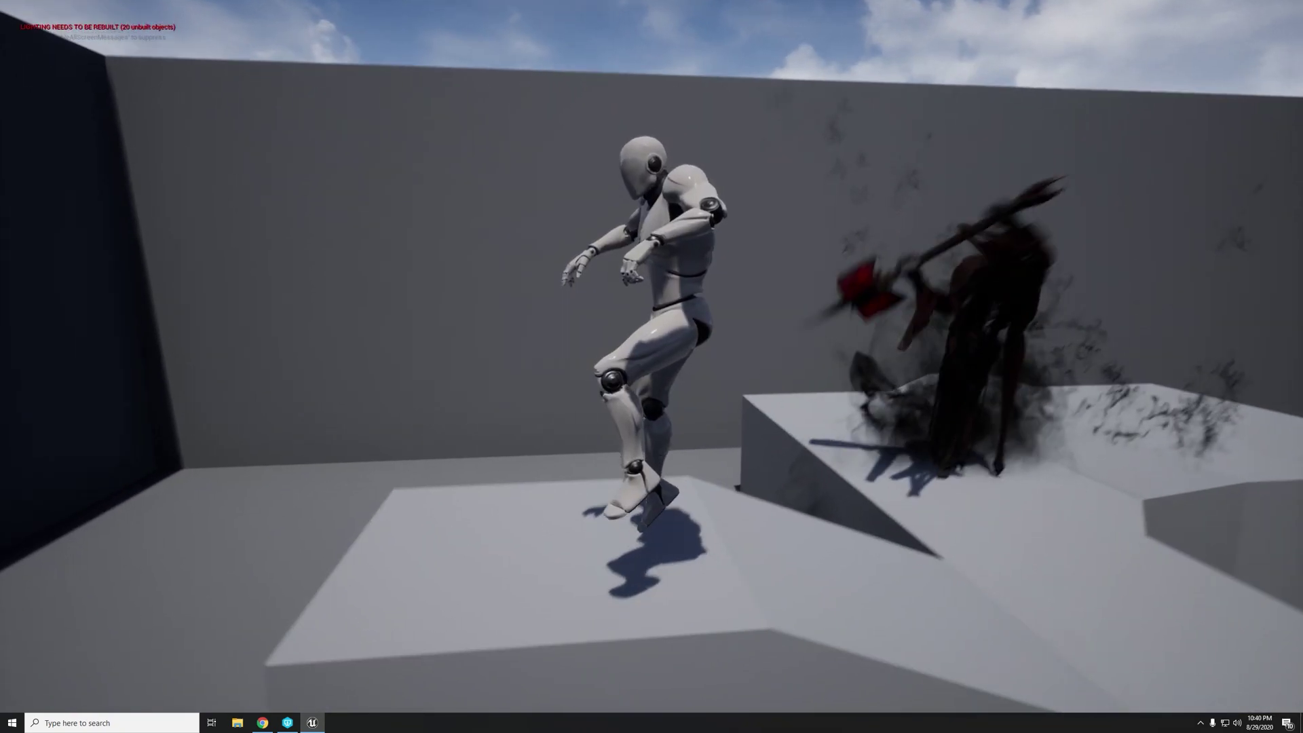
# - Run off the high block to the floor and jump onto the cube while watching the cloth follow Sevarog's swings
pyautogui.press('a')
pyautogui.press('s')
pyautogui.press('d')
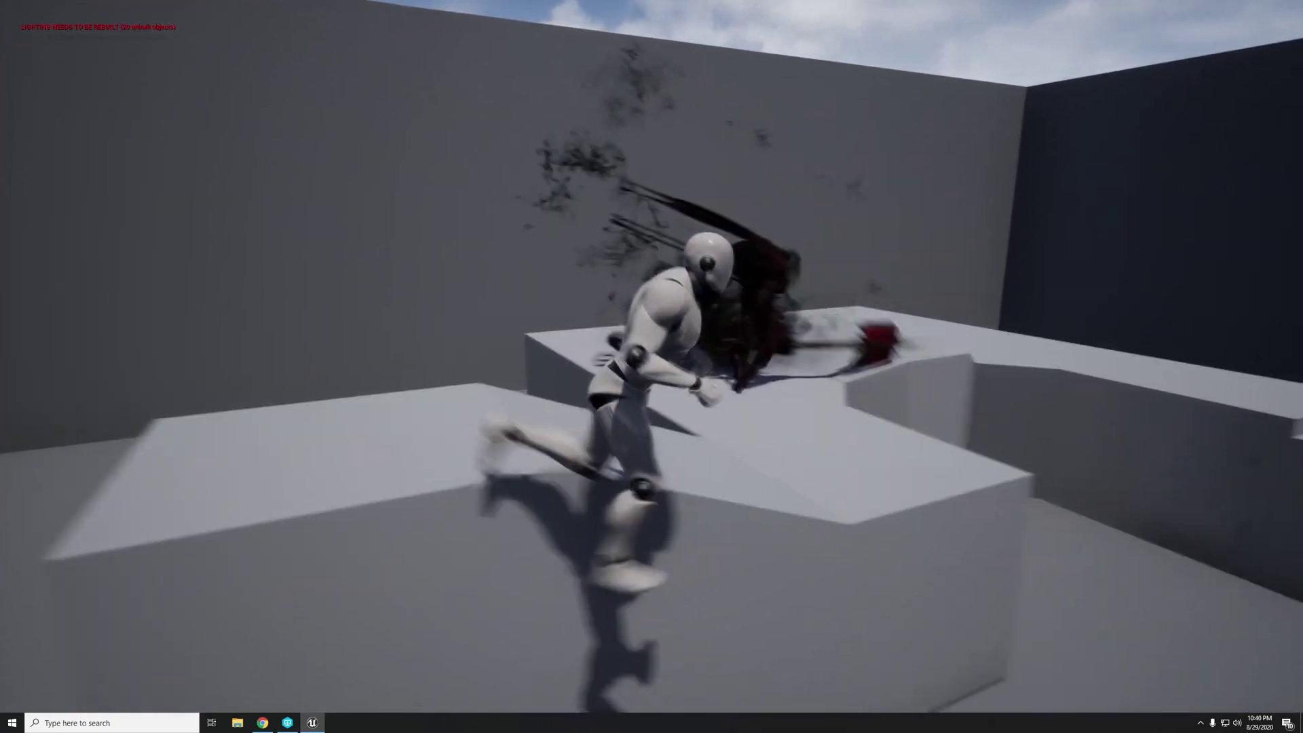
pyautogui.press('s')
pyautogui.press('a')
pyautogui.press('w')
pyautogui.press('space')
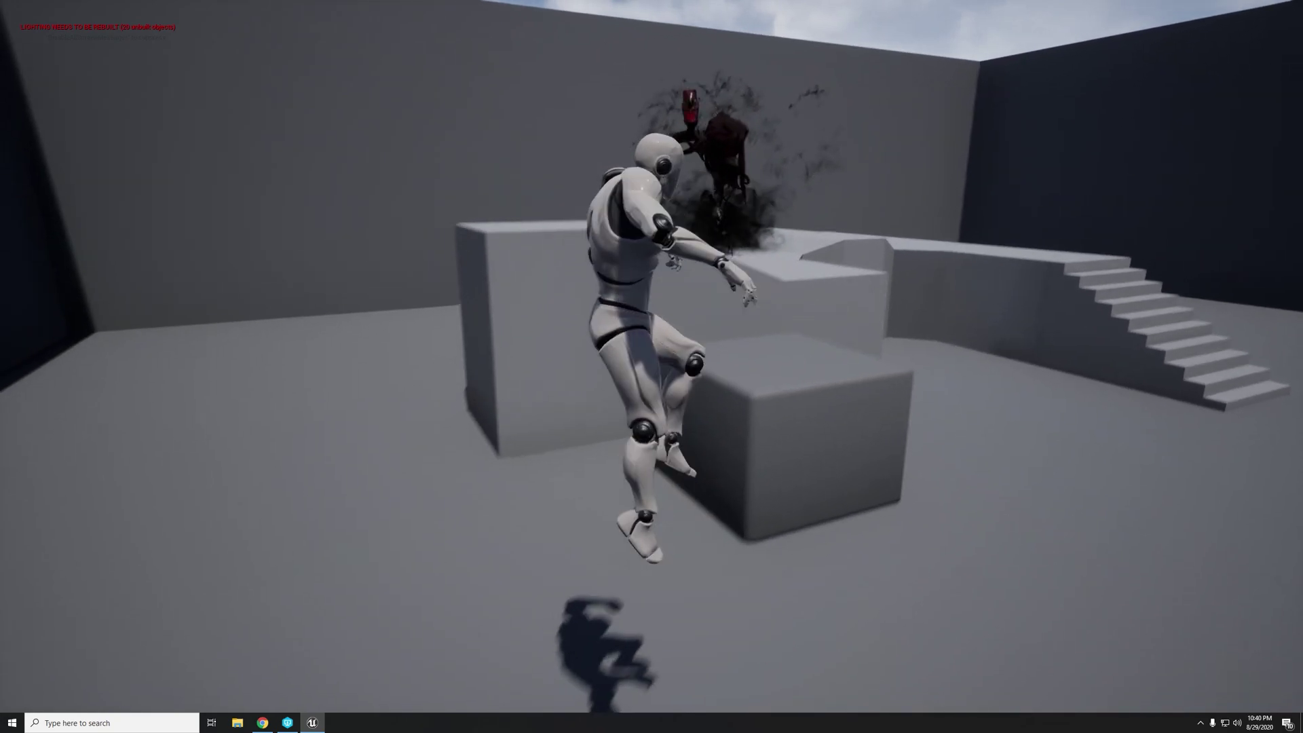
pyautogui.press('w')
pyautogui.press('space')
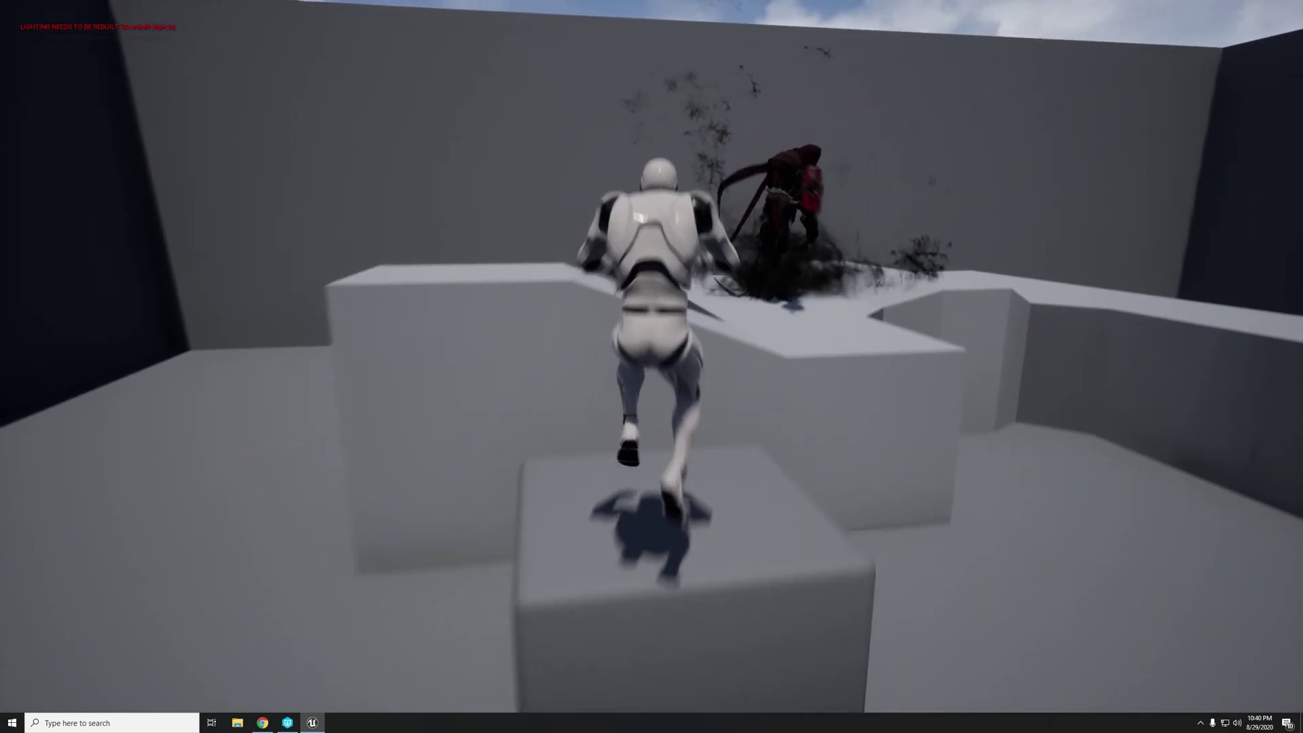
# - Leap from the cube to the high block and check the strips' motion during the attacks at closer range
pyautogui.press('s')
pyautogui.press('w')
pyautogui.press('space')
pyautogui.press('a')
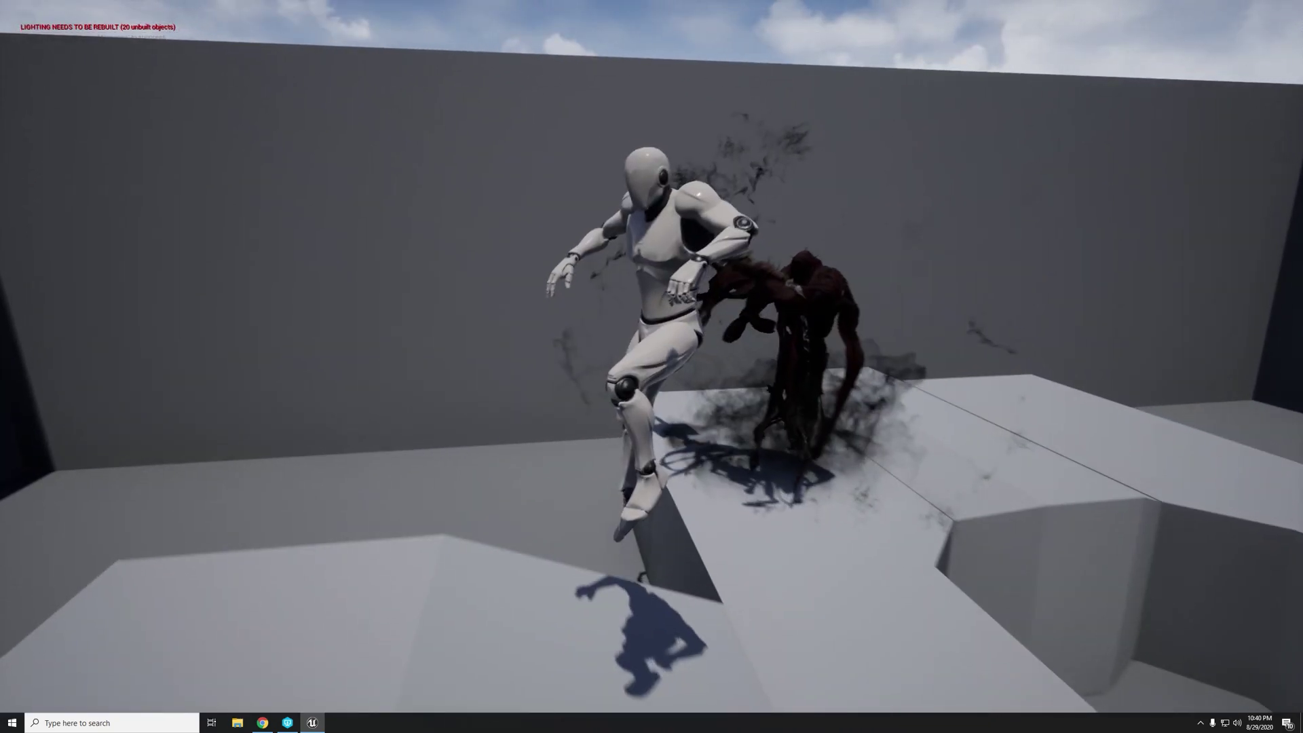
pyautogui.press('s')
pyautogui.press('space')
pyautogui.press('d')
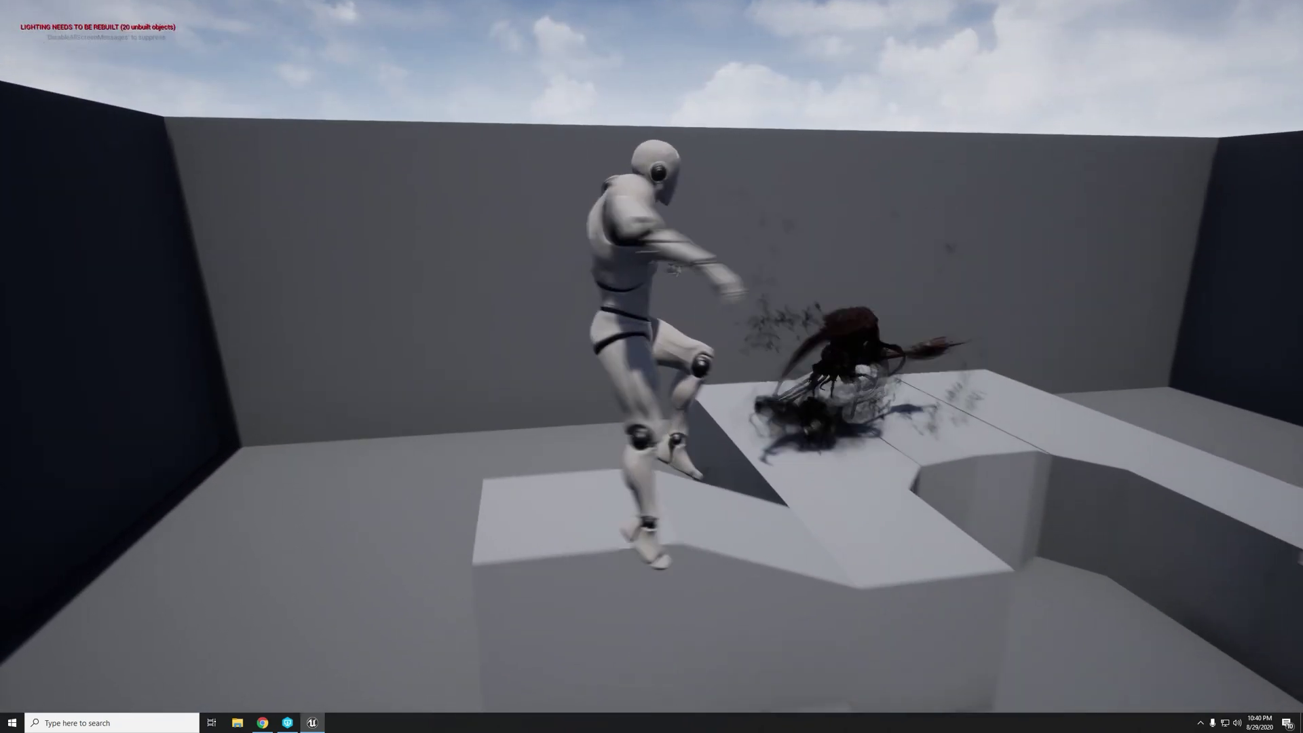
# - Return up the stairs and observe Sevarog's cloth movement from the top of the stairway
pyautogui.press('w')
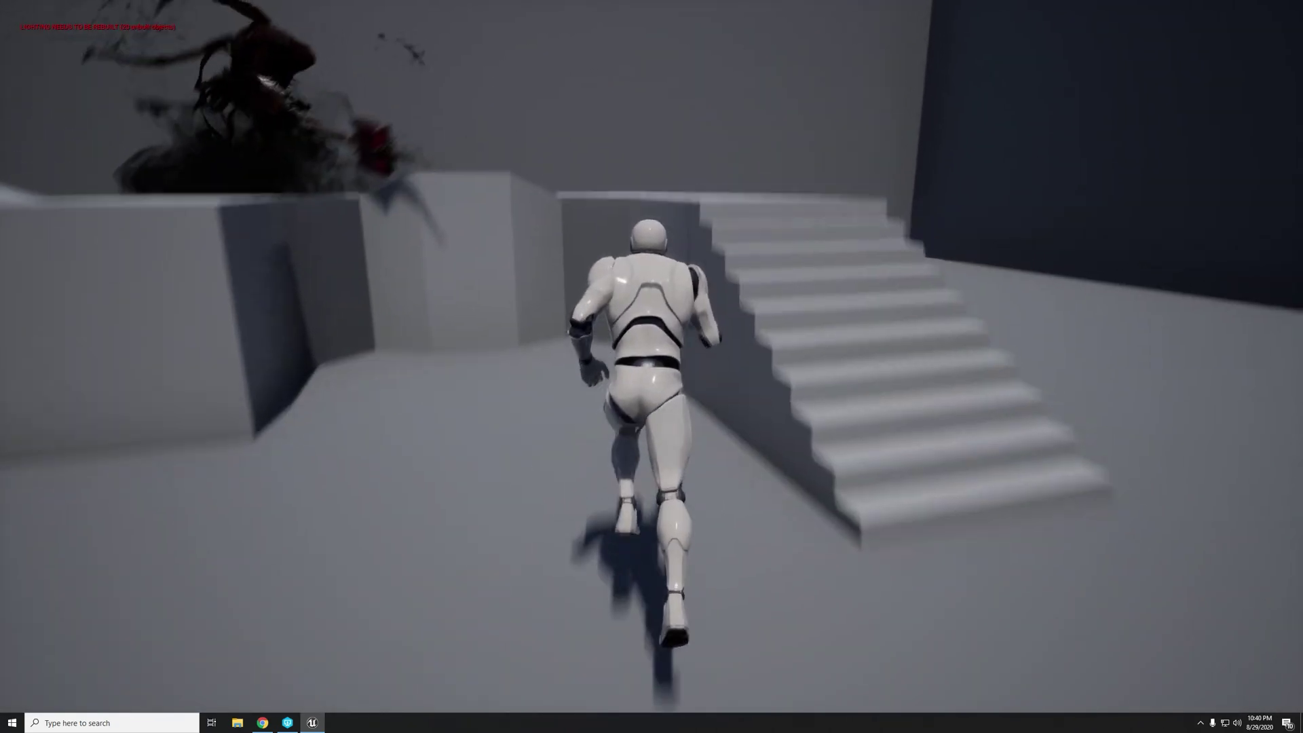
pyautogui.press('space')
pyautogui.press('d')
pyautogui.press('w')
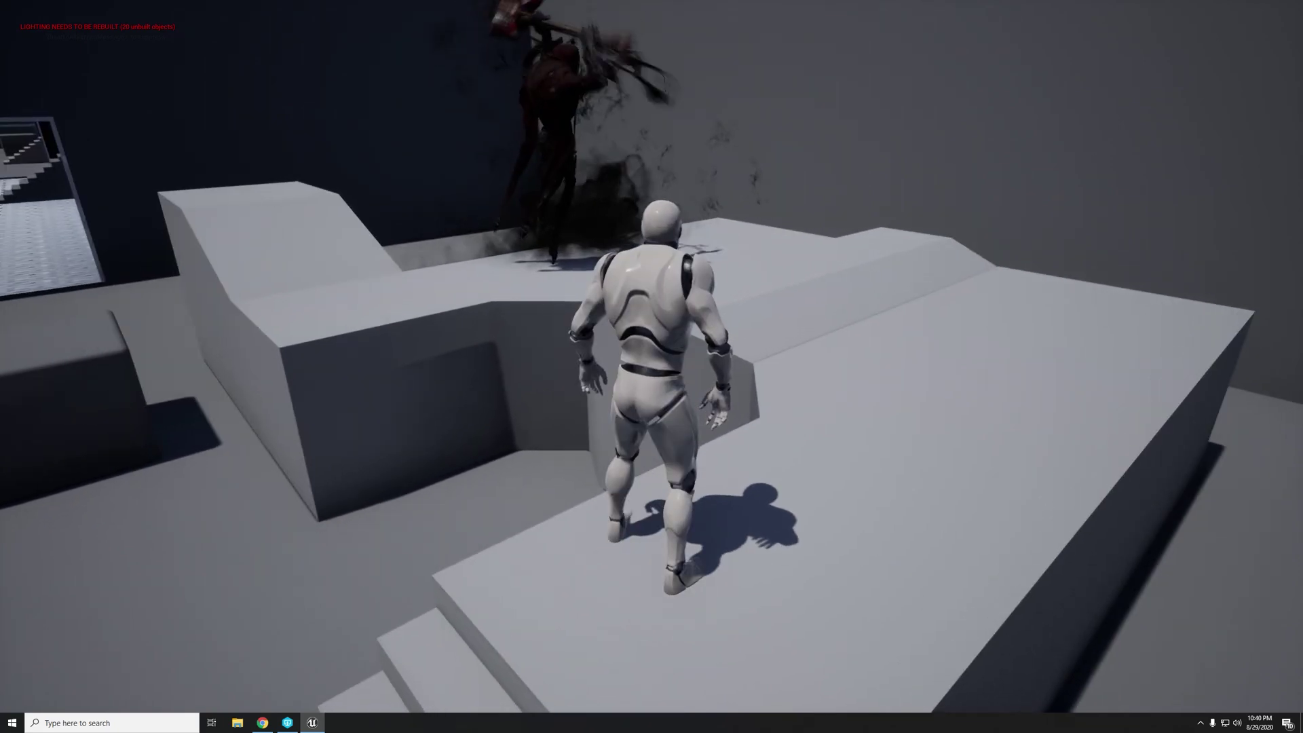